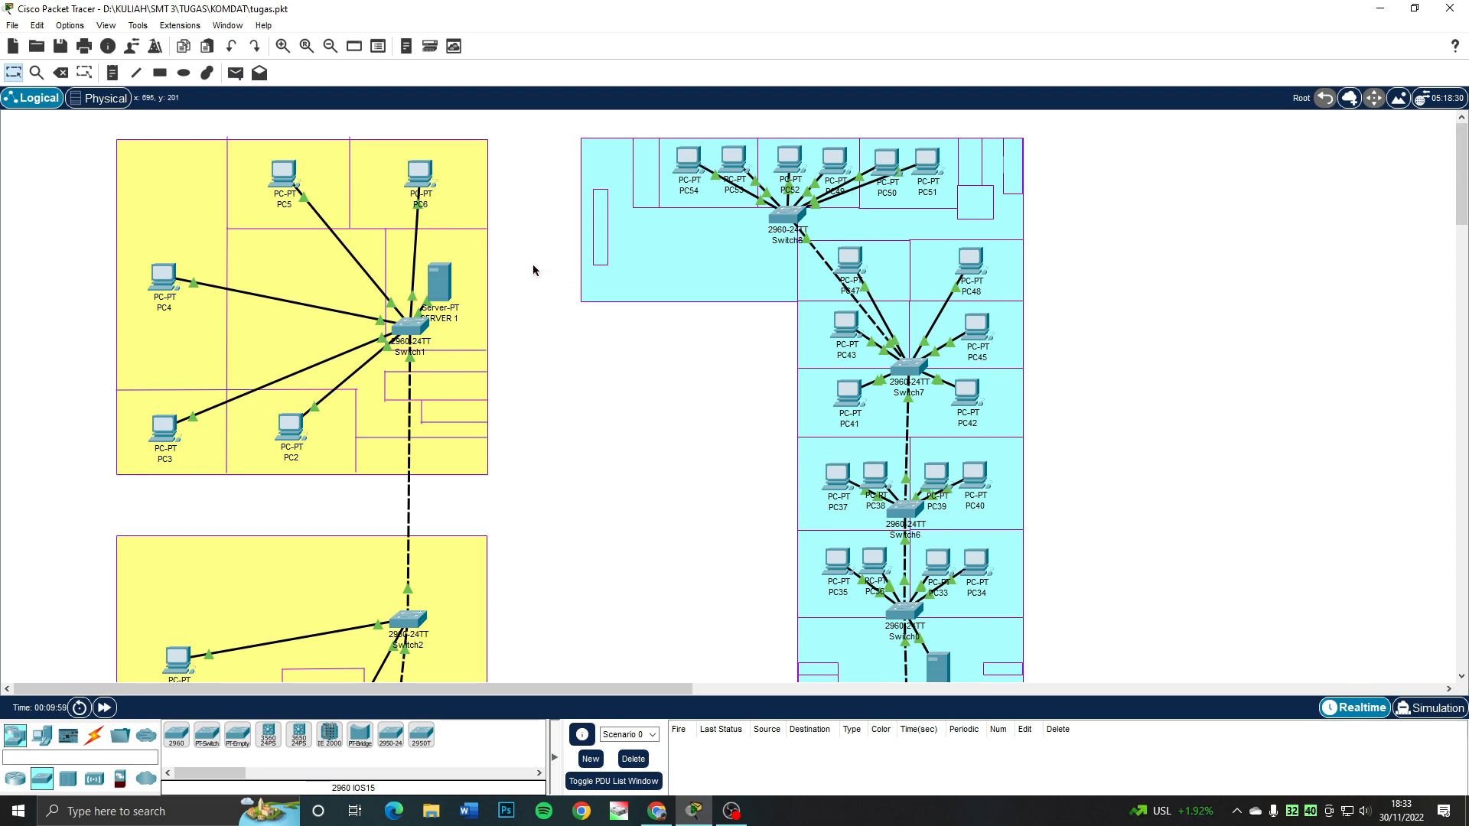
- Examine the full topology in both the yellow and blue areas, from the topmost switches down to Switch14 and its PCs
scroll(533, 269, down, 10)
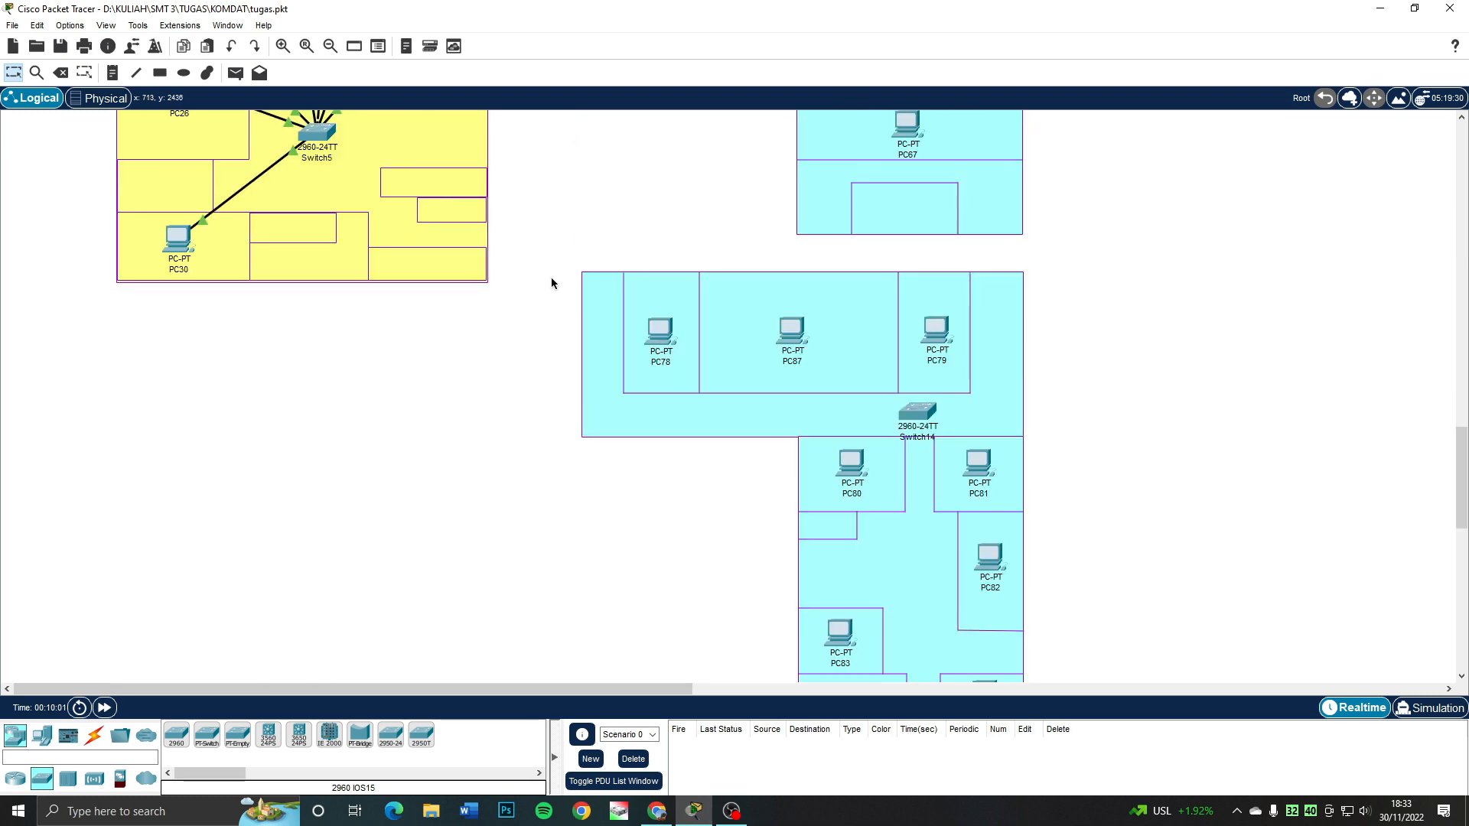
scroll(551, 283, down, 3)
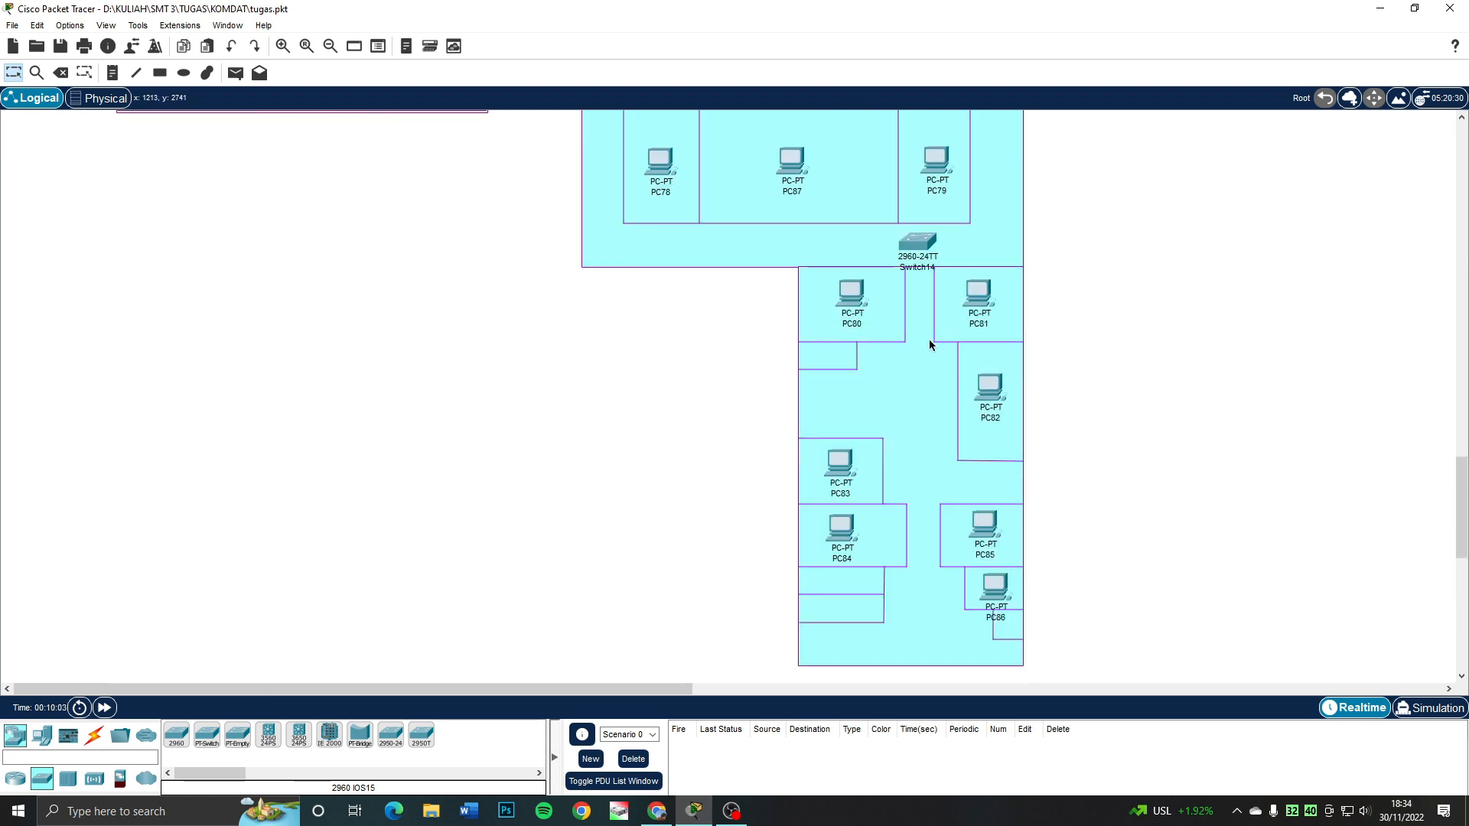
scroll(929, 338, up, 6)
scroll(910, 397, down, 6)
scroll(869, 375, up, 9)
scroll(291, 428, up, 15)
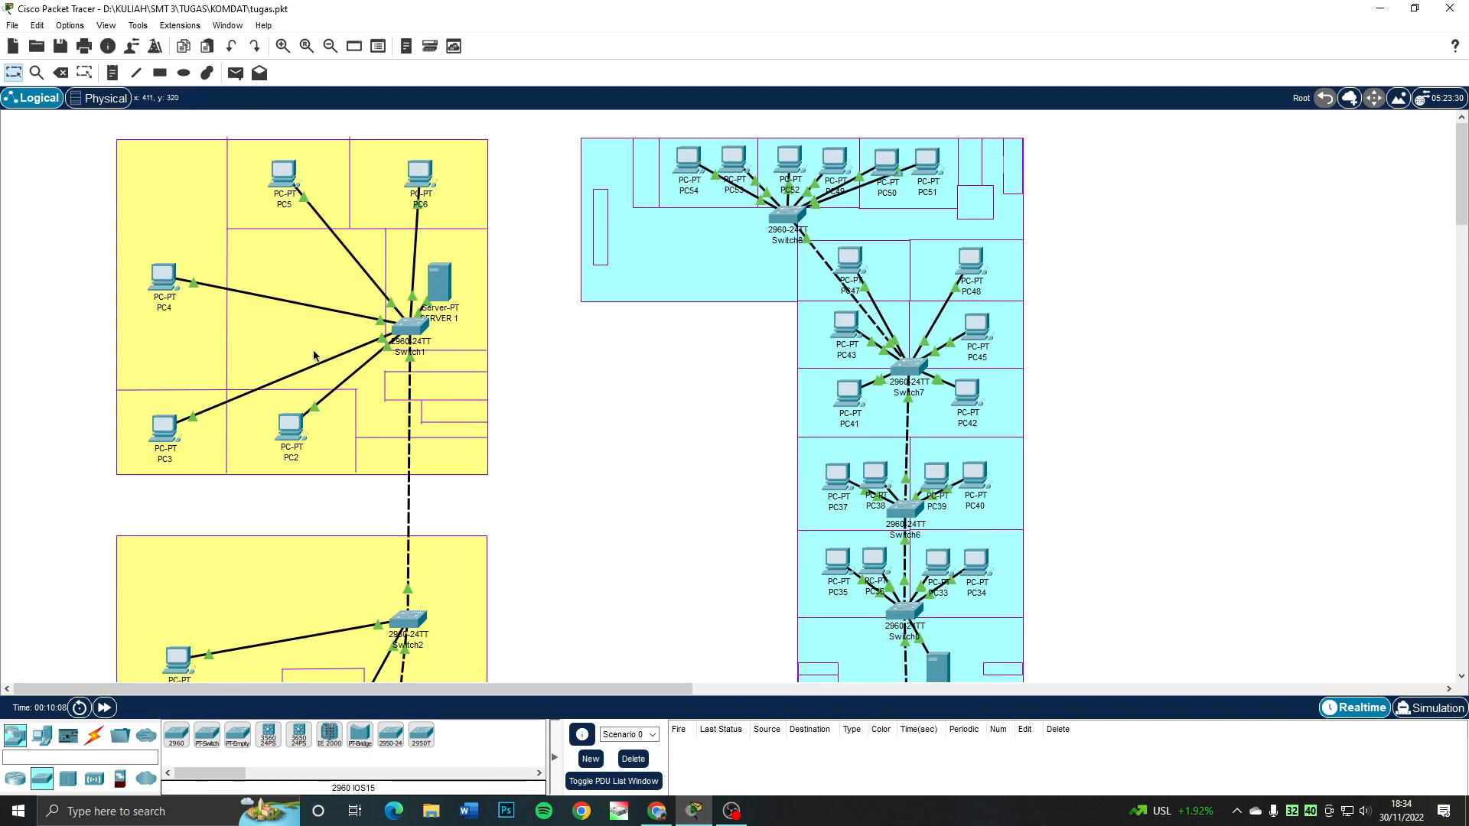
scroll(398, 286, down, 15)
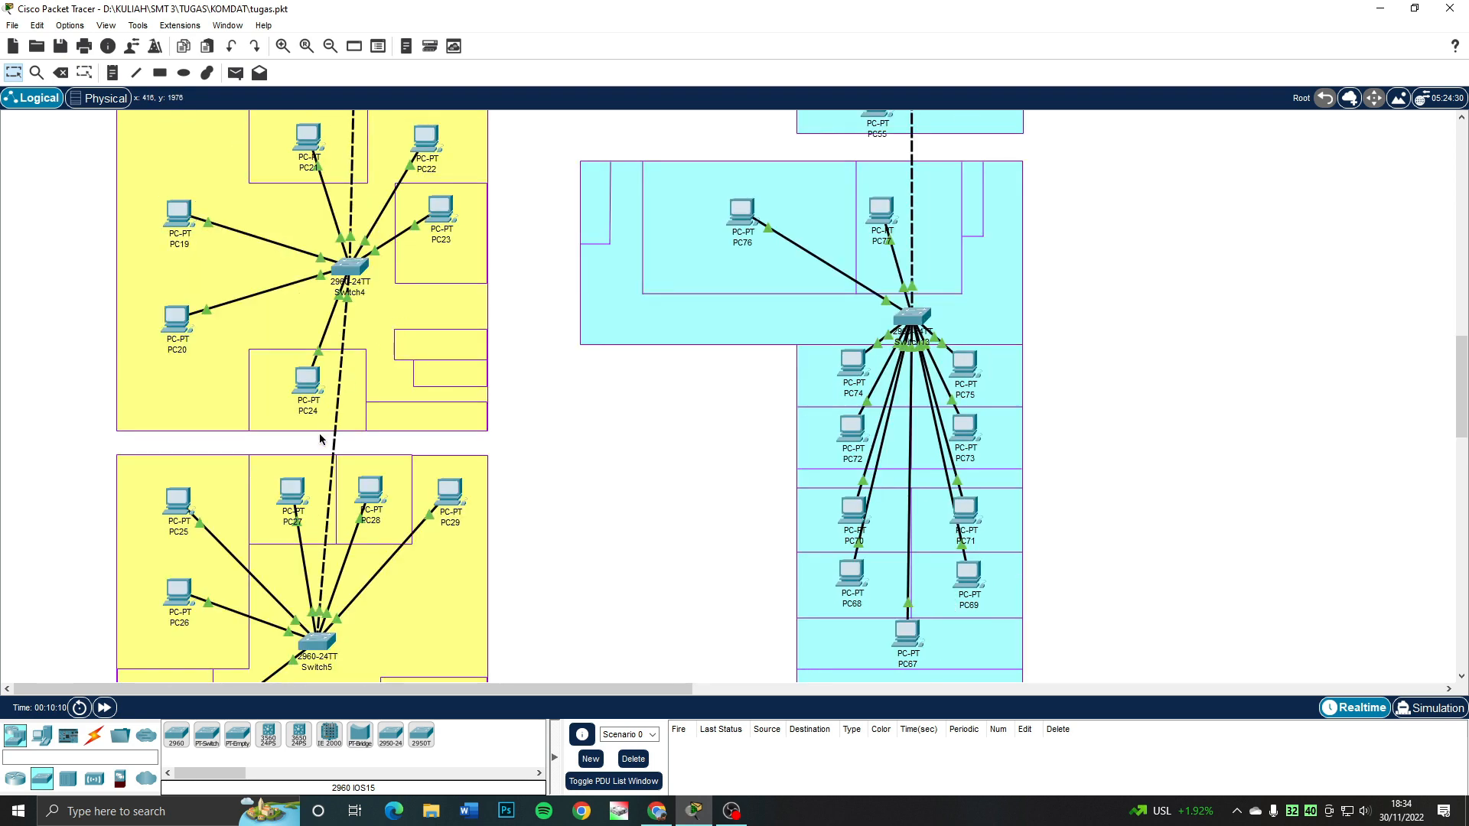
scroll(320, 438, up, 15)
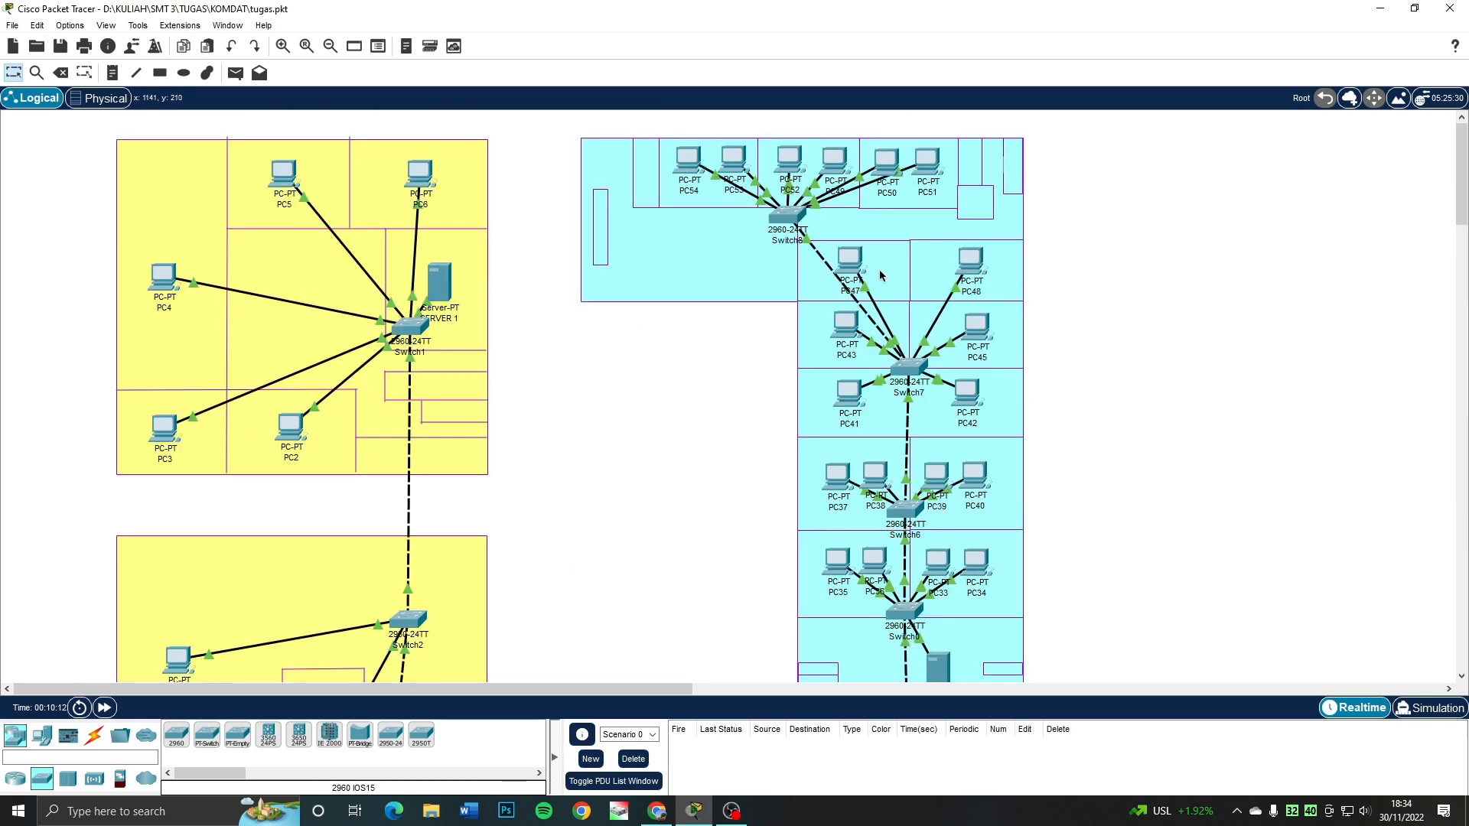
scroll(879, 292, down, 5)
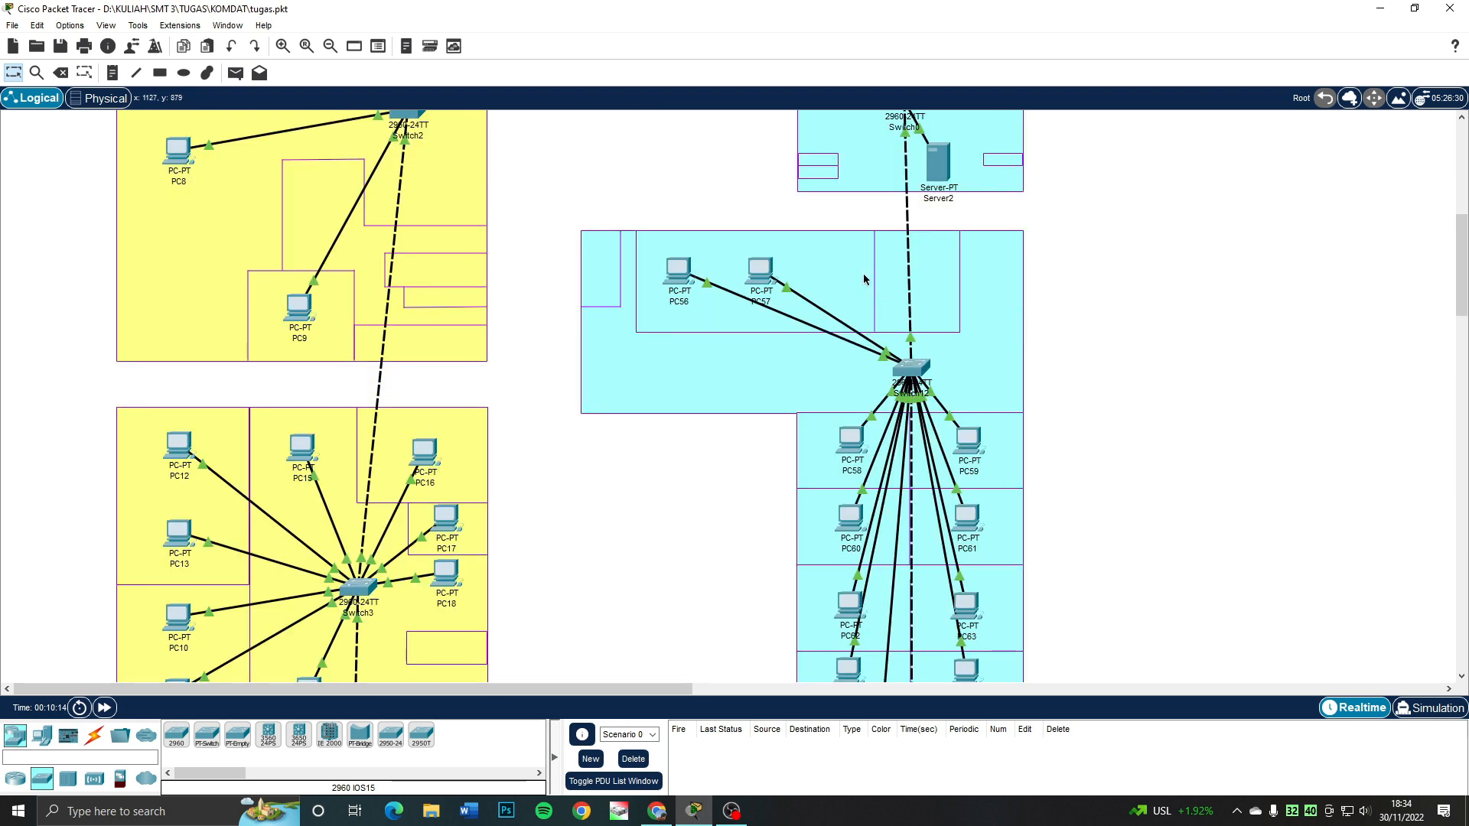
scroll(911, 307, down, 8)
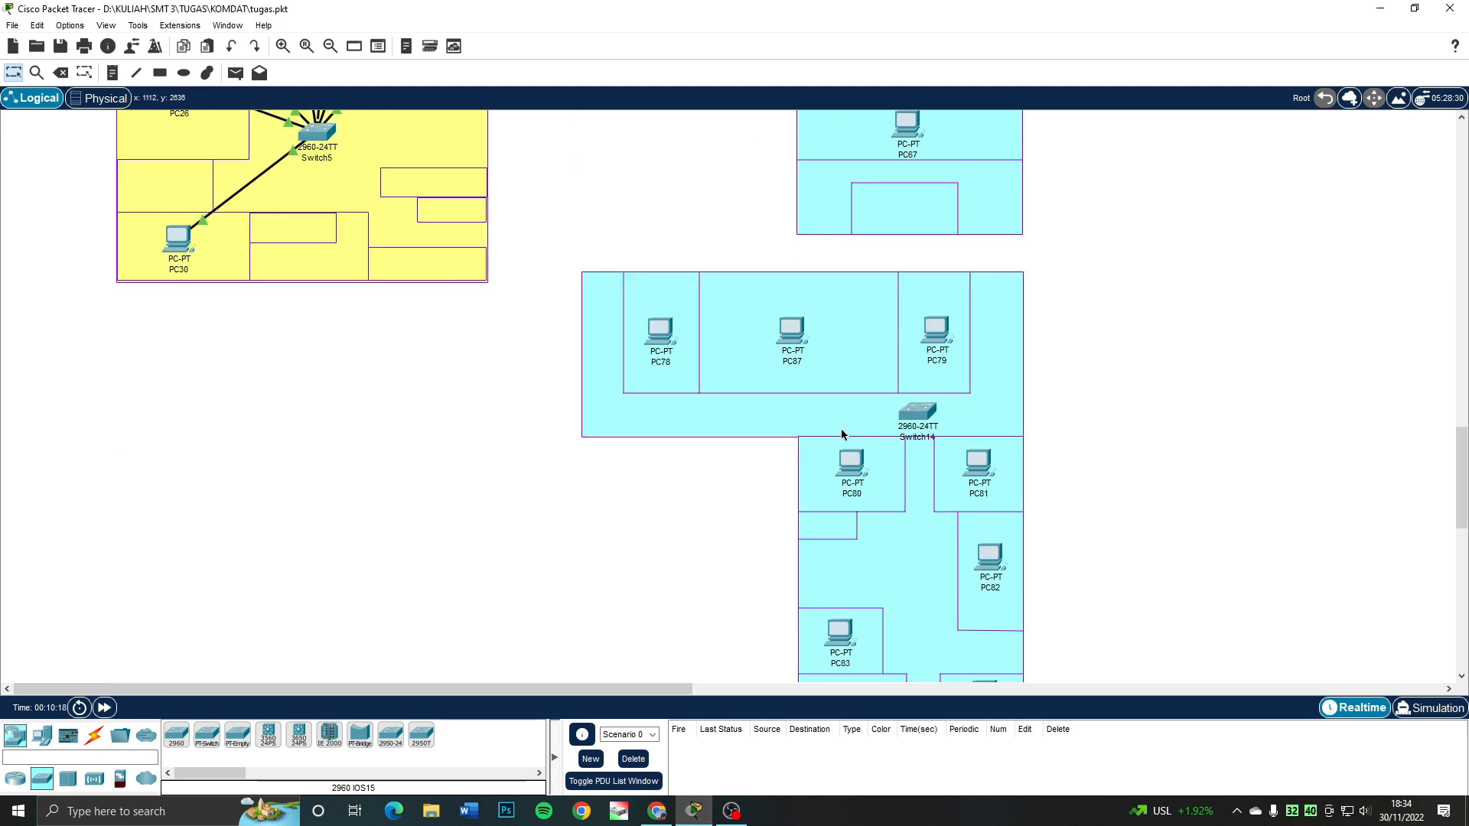
- Cable Switch14 in the lowest blue block to PC80 and PC81 using automatically chosen connections
click(94, 735)
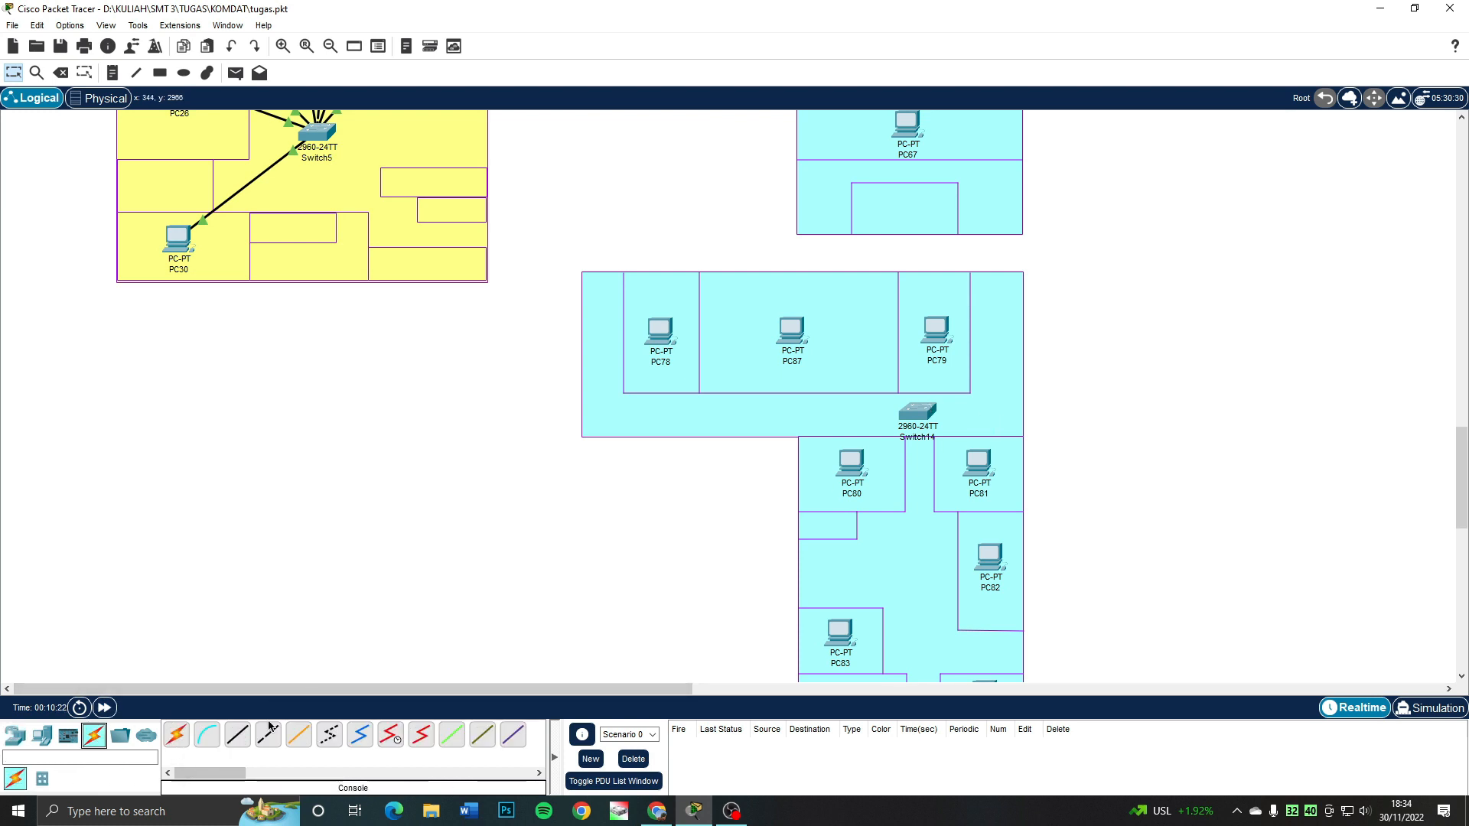
scroll(919, 434, down, 2)
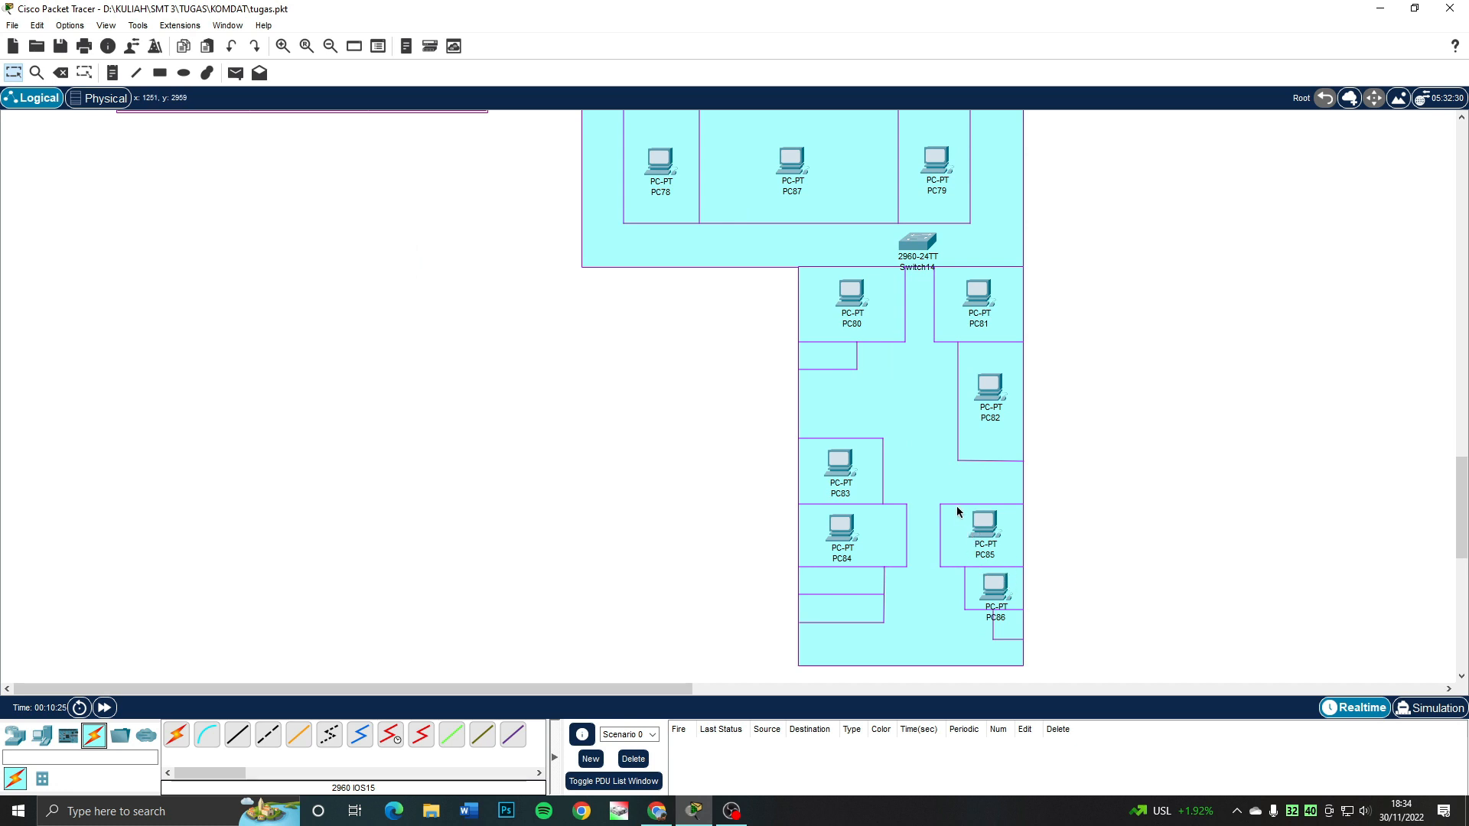
scroll(952, 506, up, 4)
scroll(742, 512, up, 3)
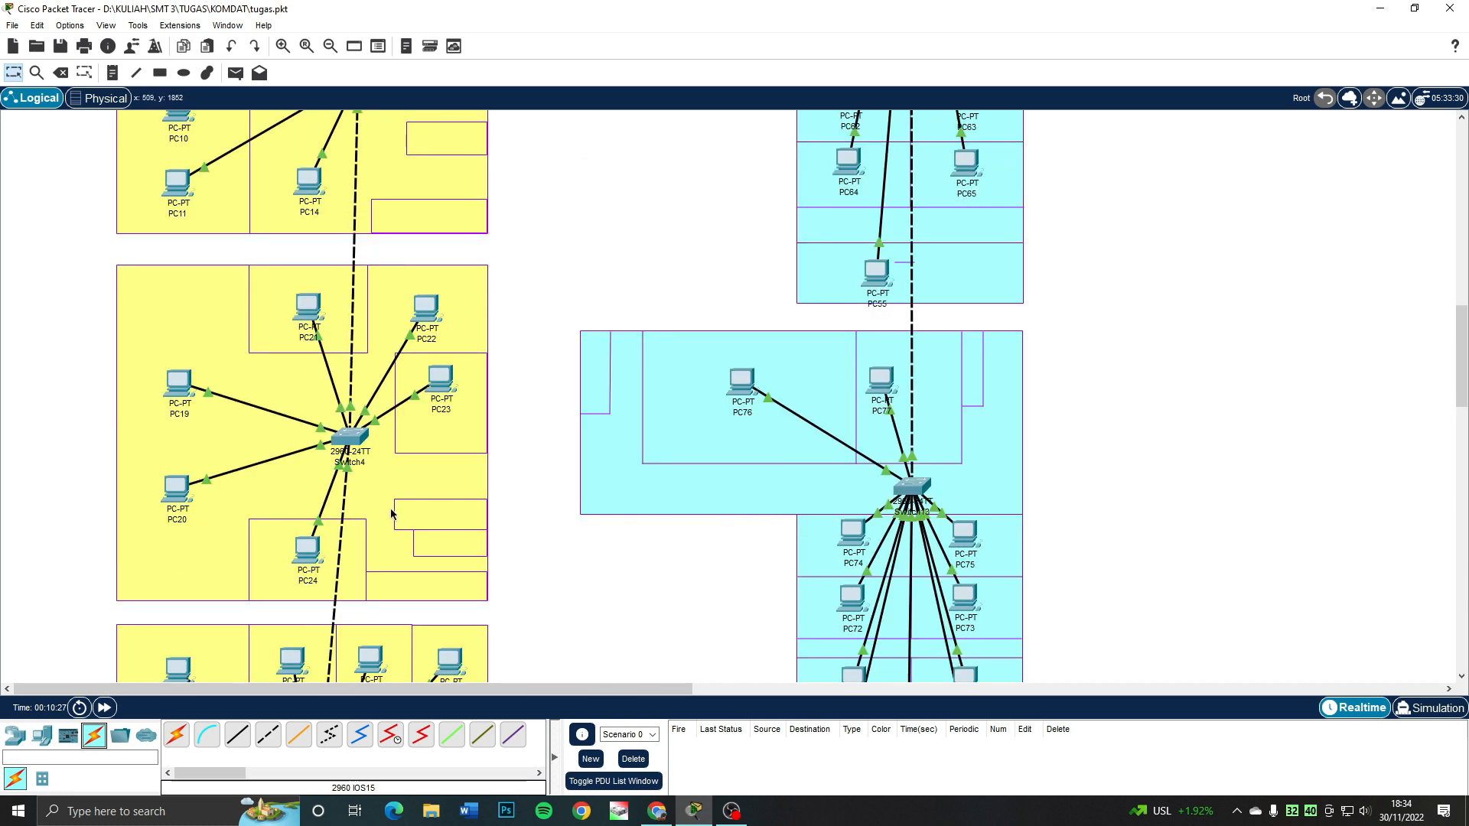
scroll(391, 513, up, 6)
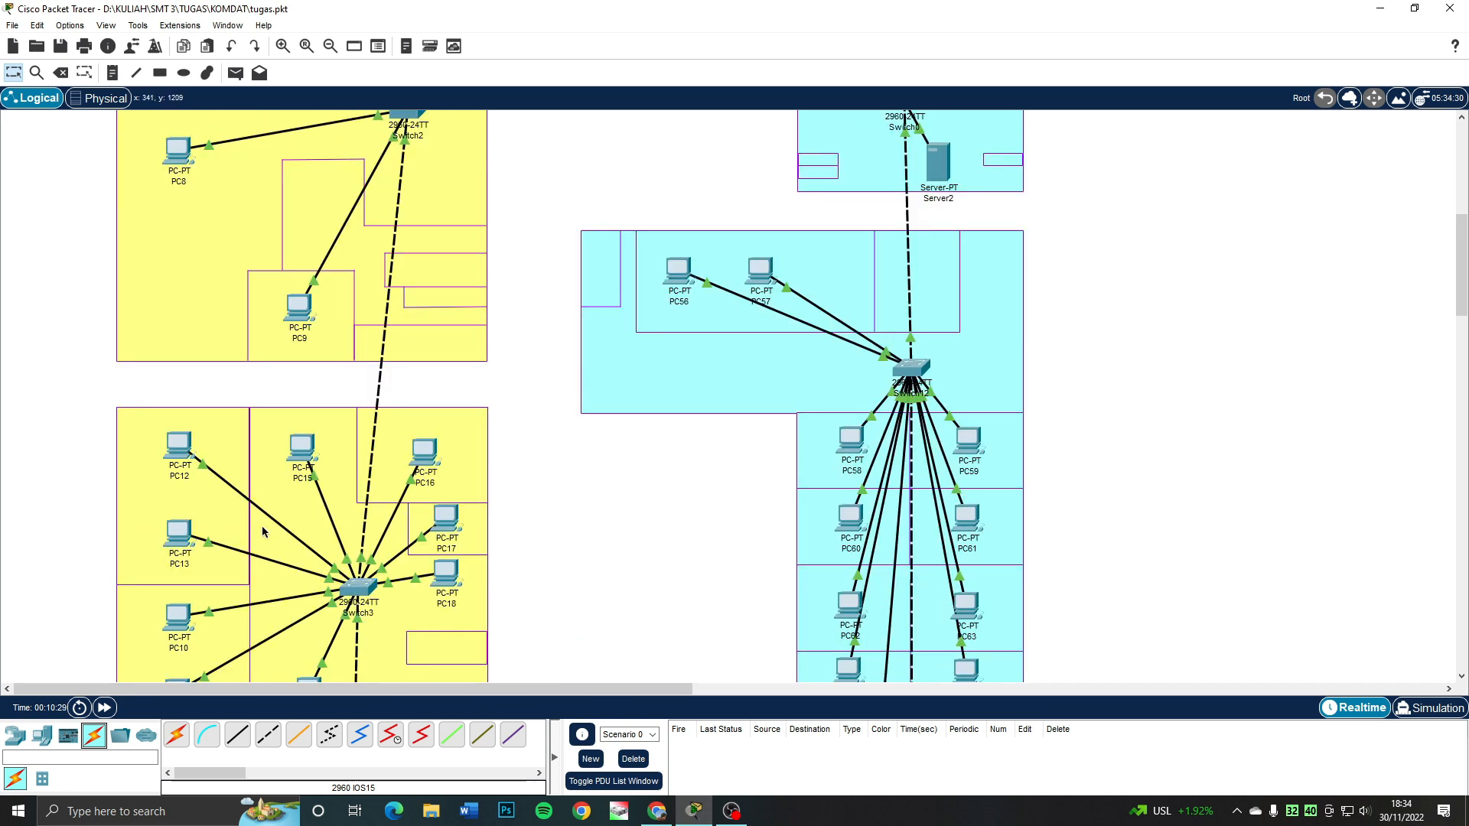
scroll(287, 512, down, 2)
scroll(586, 449, up, 8)
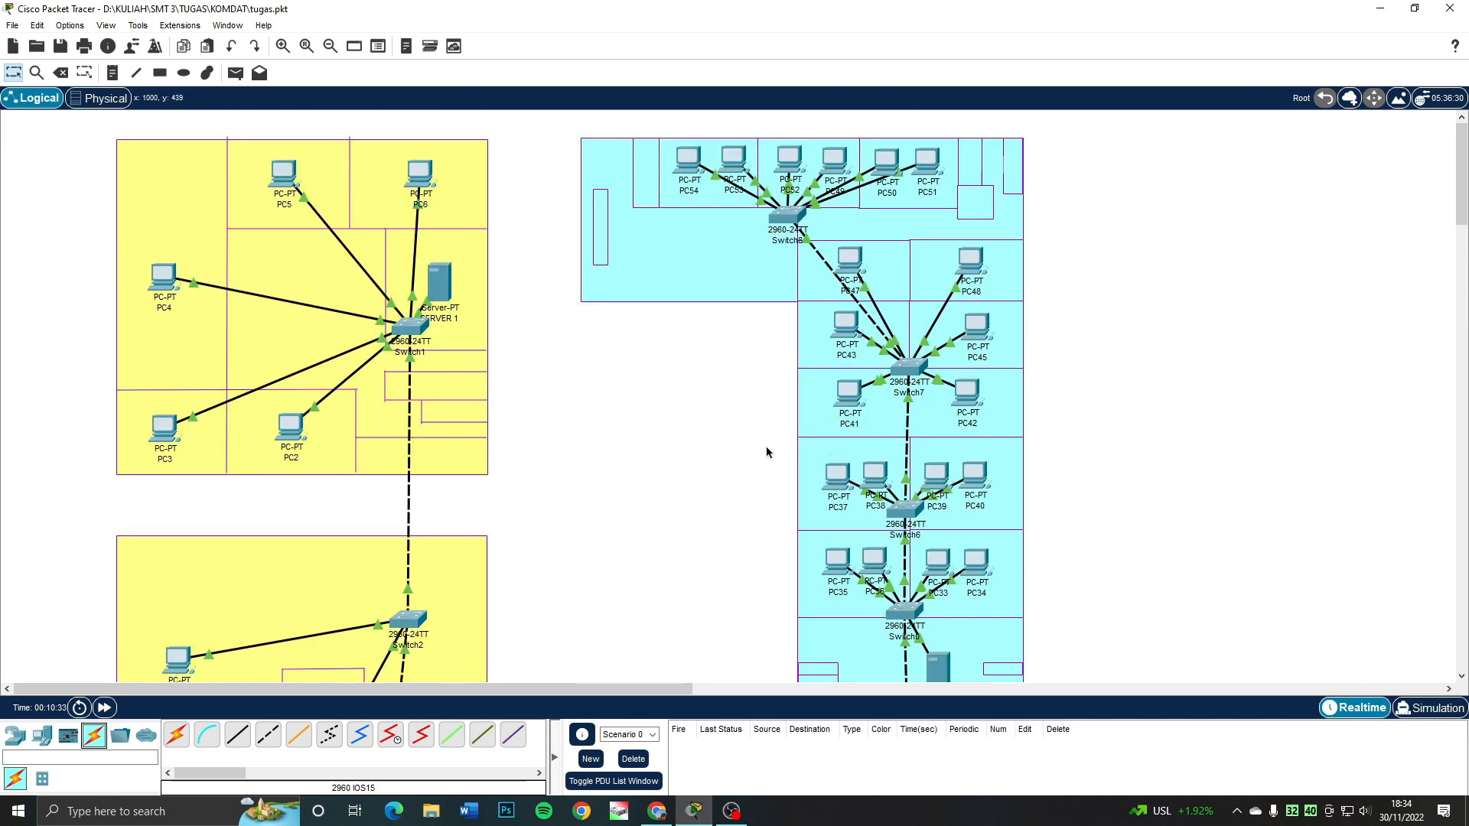
scroll(765, 452, down, 15)
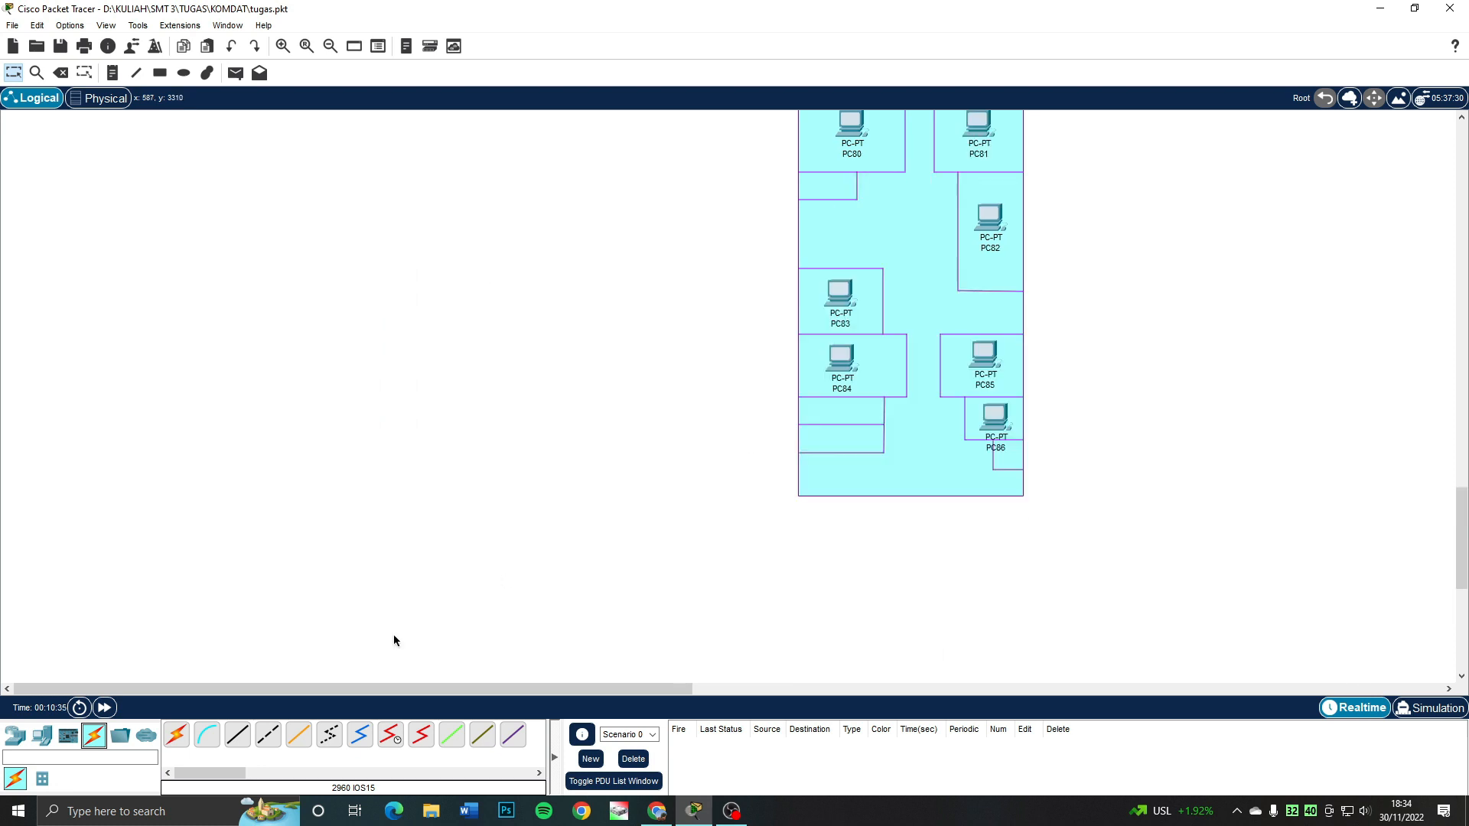
click(175, 735)
scroll(960, 501, up, 2)
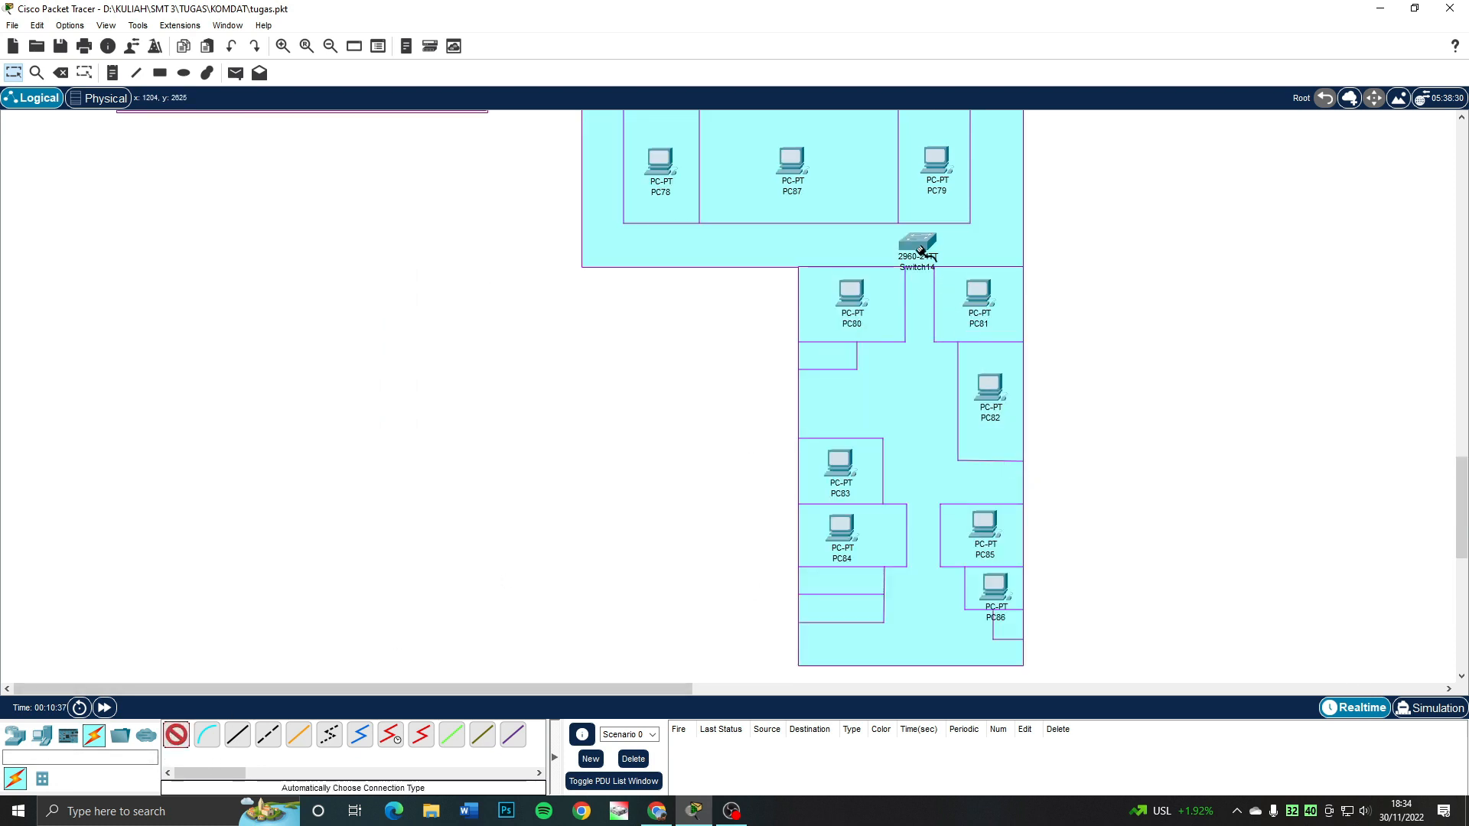
click(920, 251)
click(852, 293)
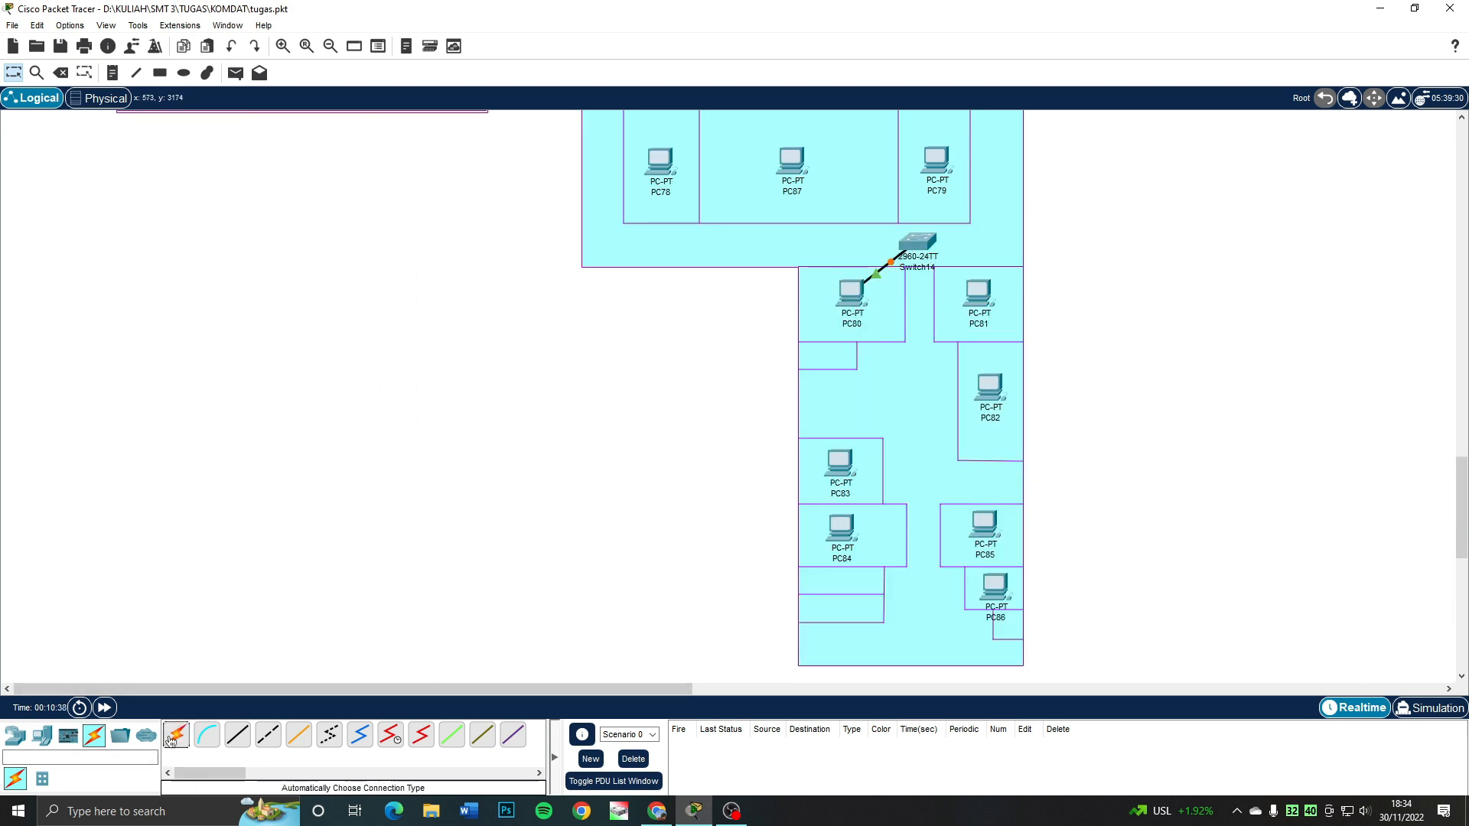
click(172, 736)
click(920, 245)
click(985, 300)
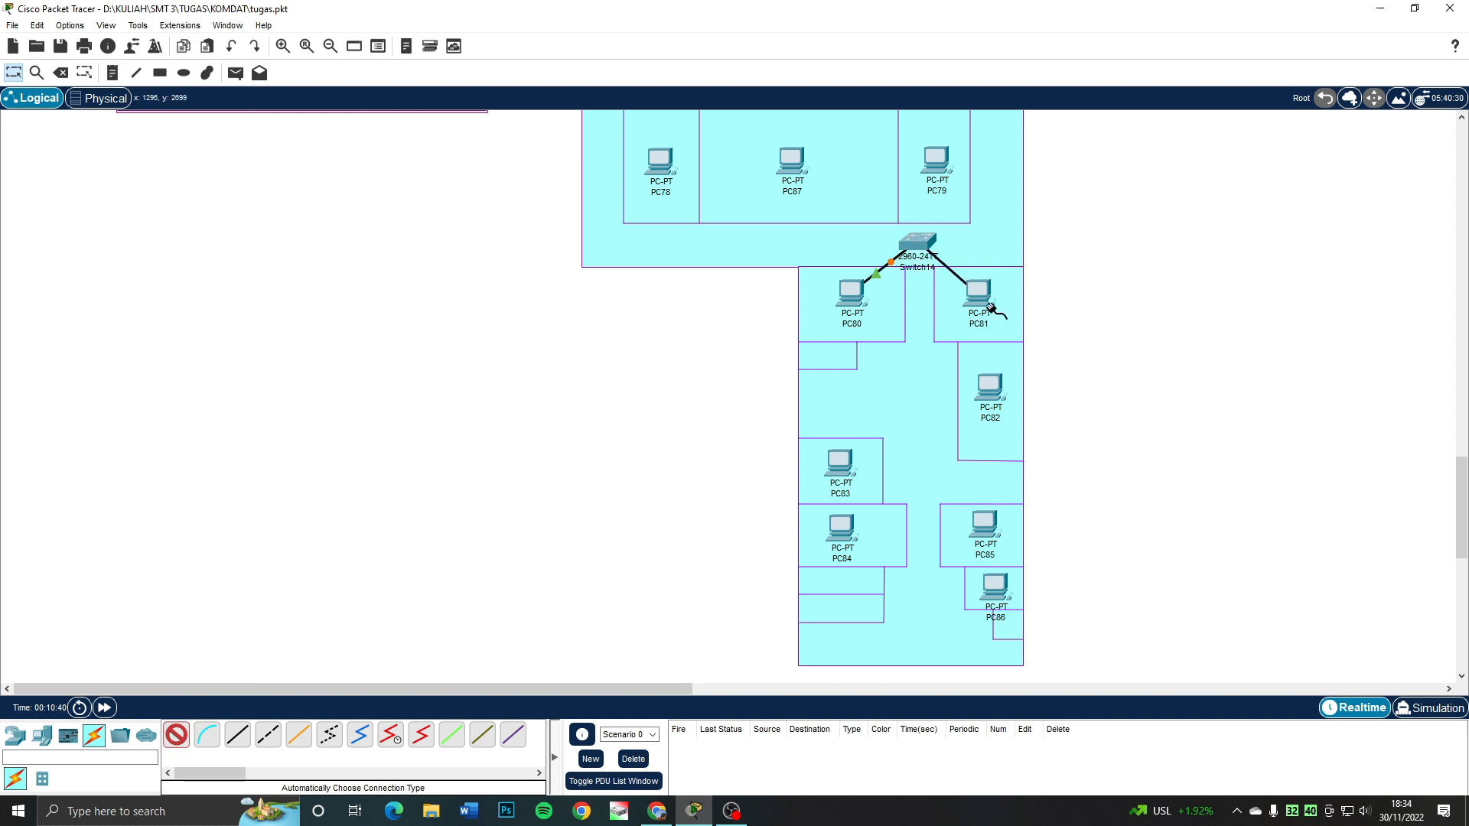
- Connect Switch14 to PC82 and PC83 with automatically chosen cables
click(176, 735)
click(919, 246)
click(987, 390)
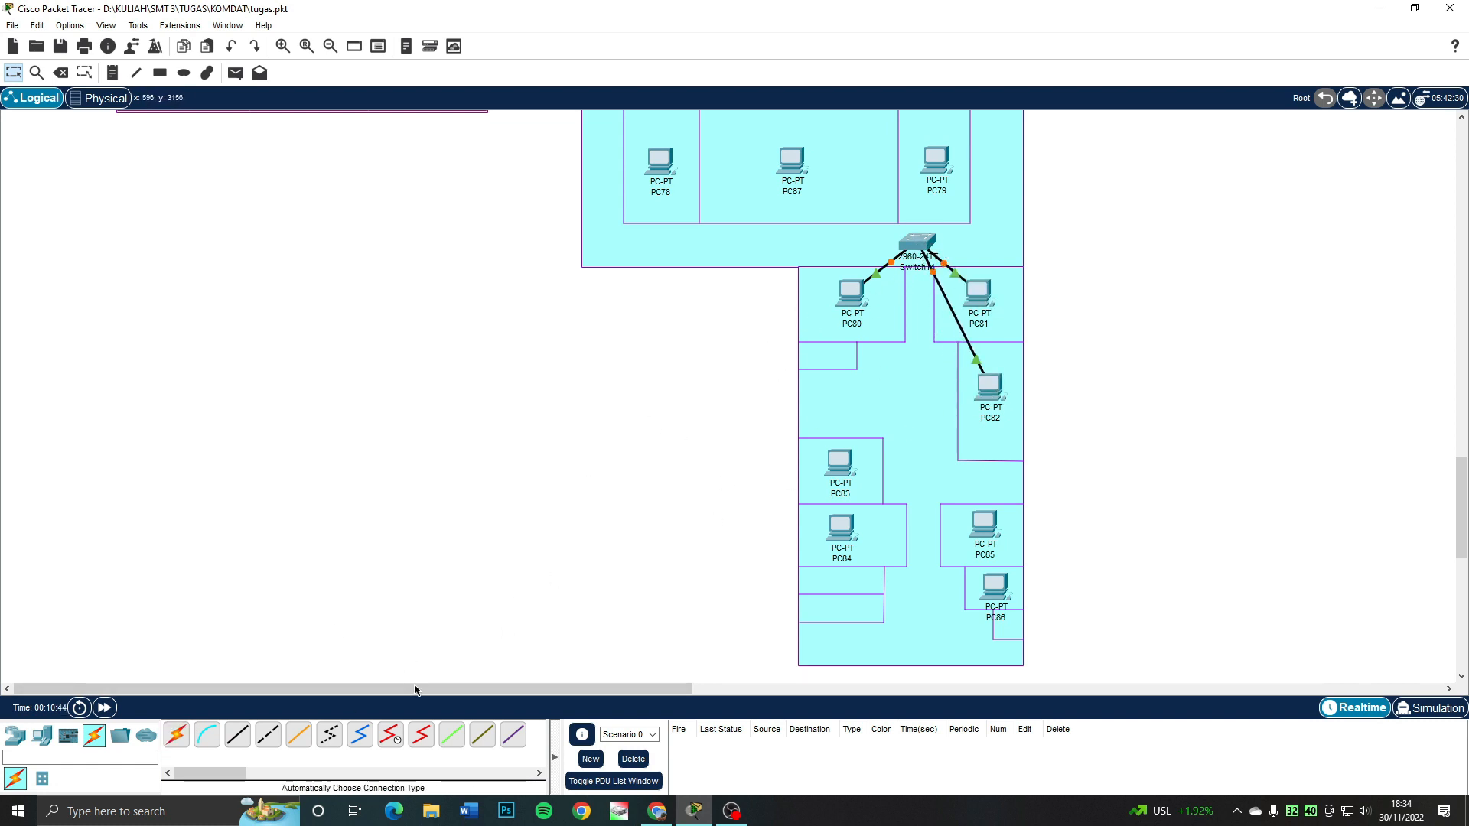
click(176, 735)
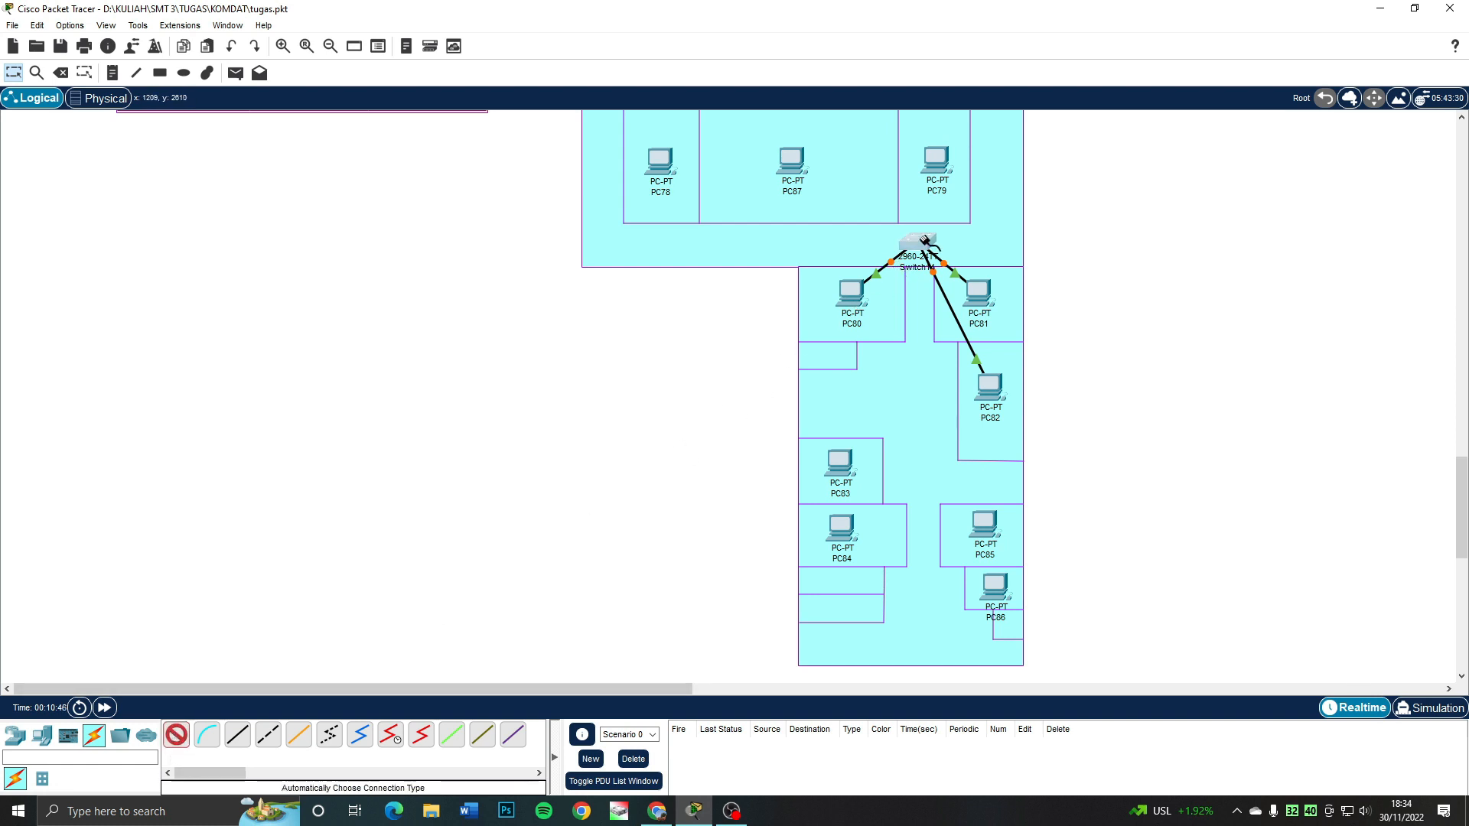
click(918, 243)
click(816, 485)
- Connect Switch14 to PC84 and PC85 with automatically chosen cables
click(176, 736)
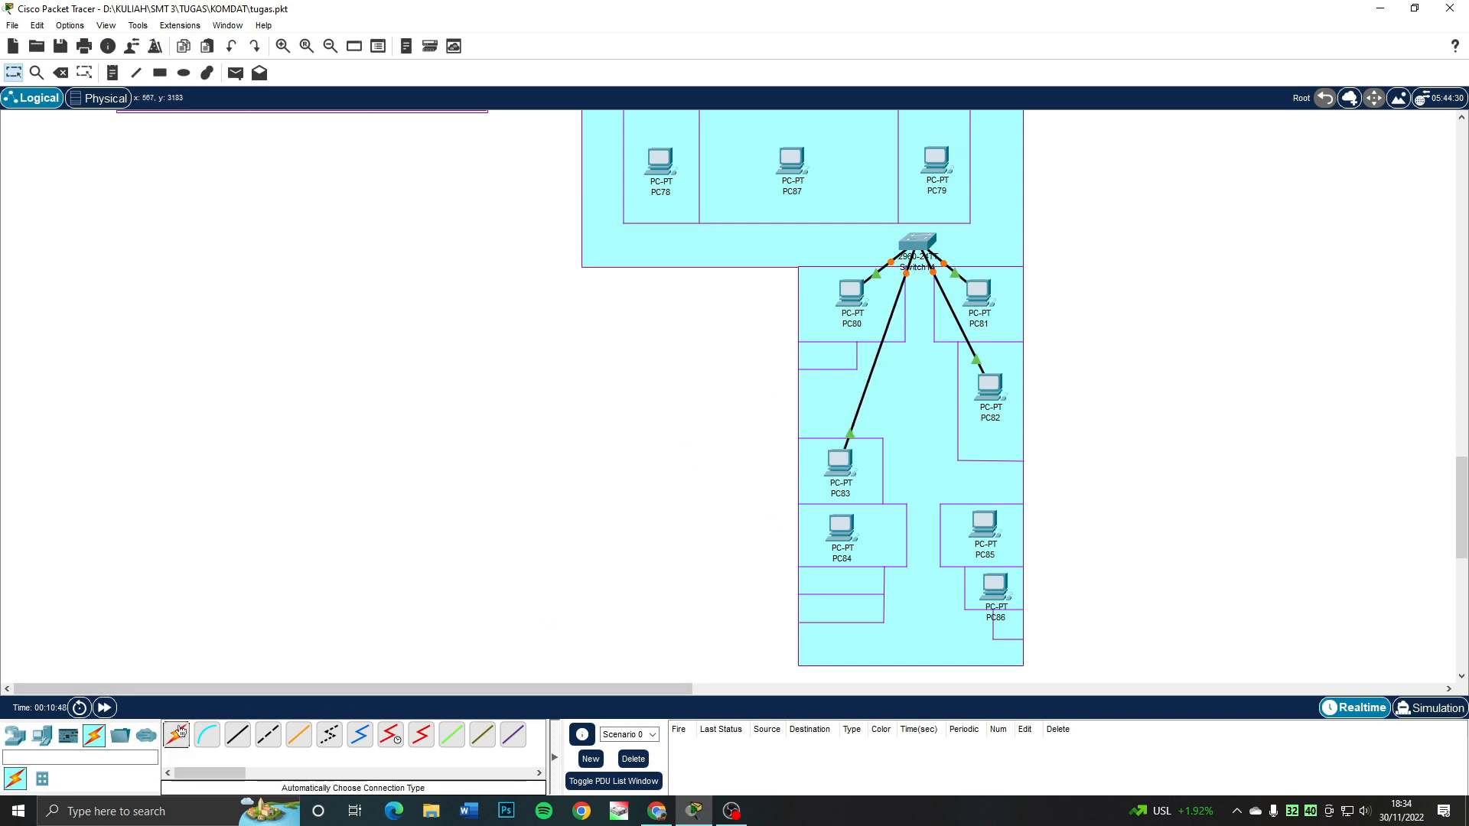
click(912, 247)
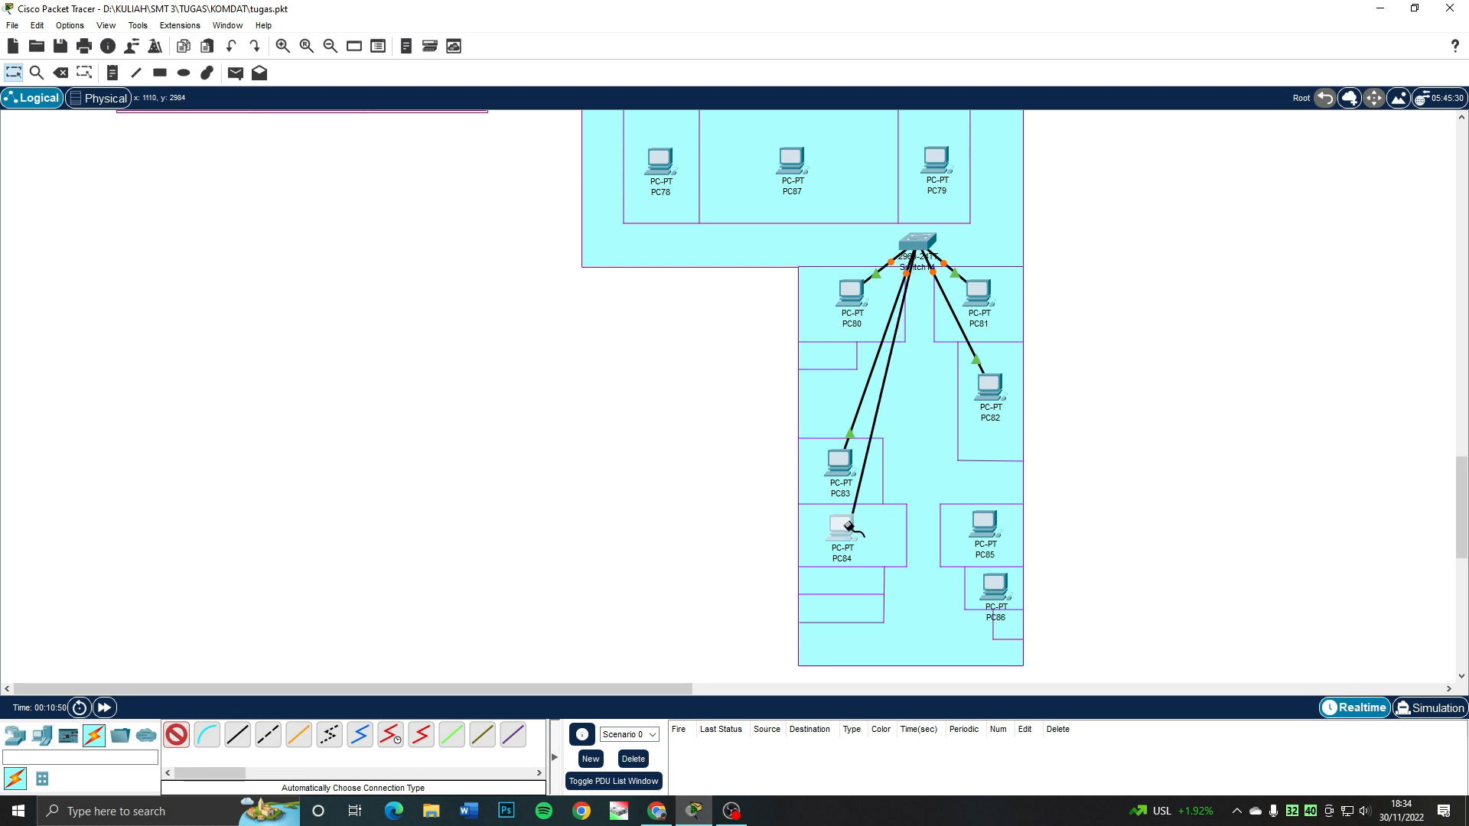
click(842, 526)
click(176, 735)
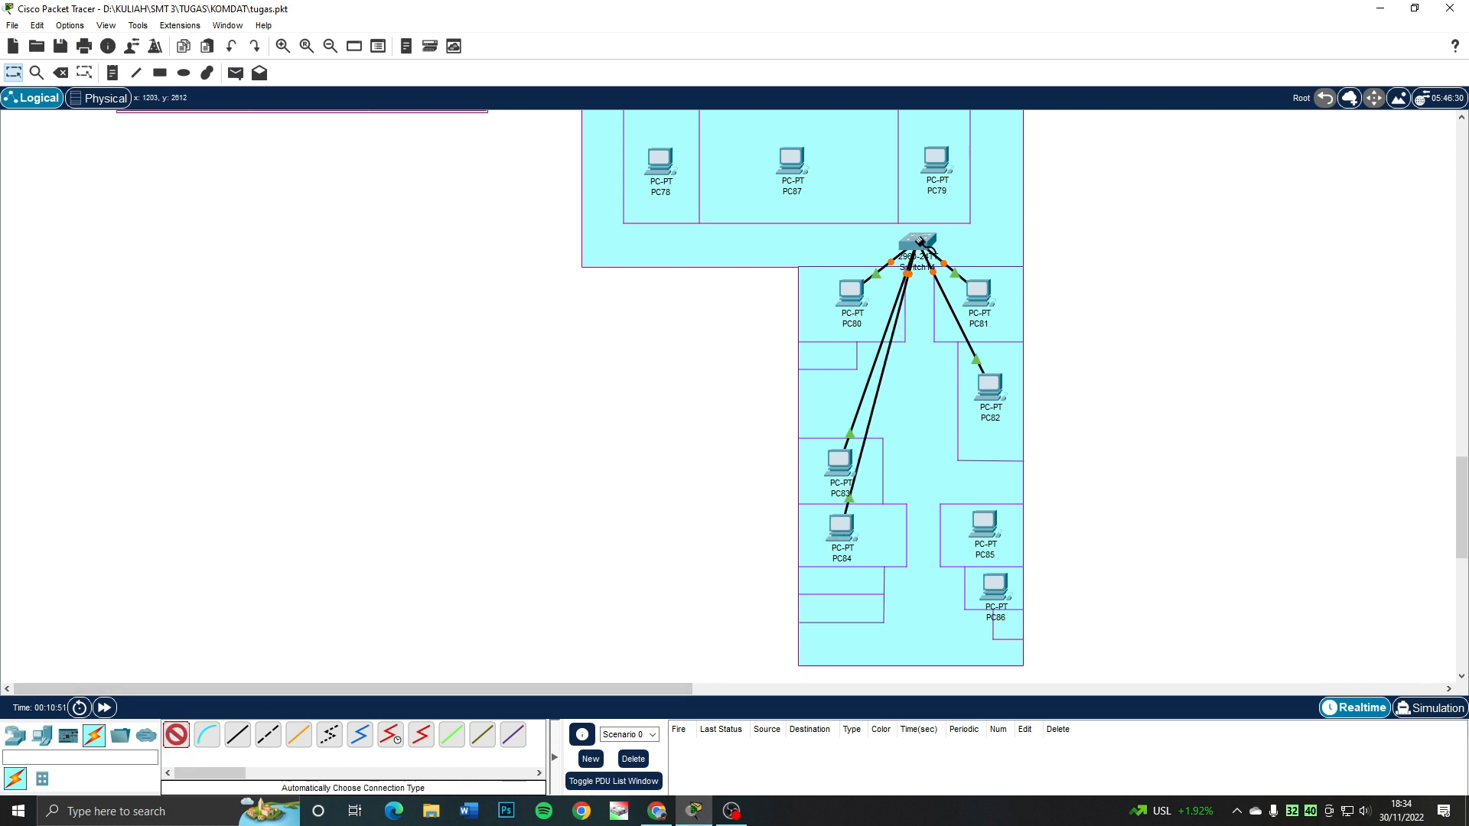
click(923, 245)
click(979, 541)
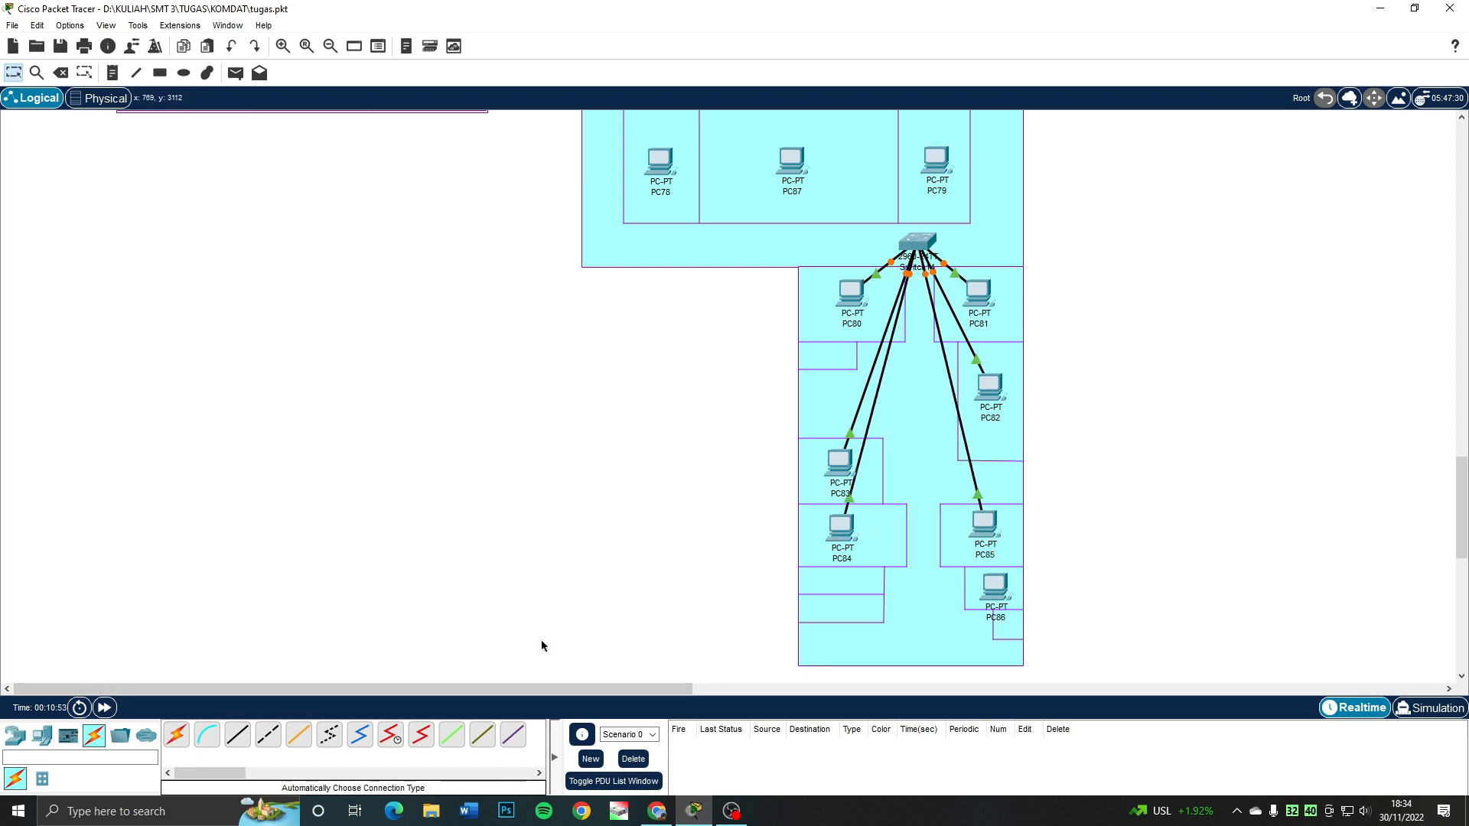
- Connect Switch14 to PC86 and PC79 with automatically chosen cables
click(176, 736)
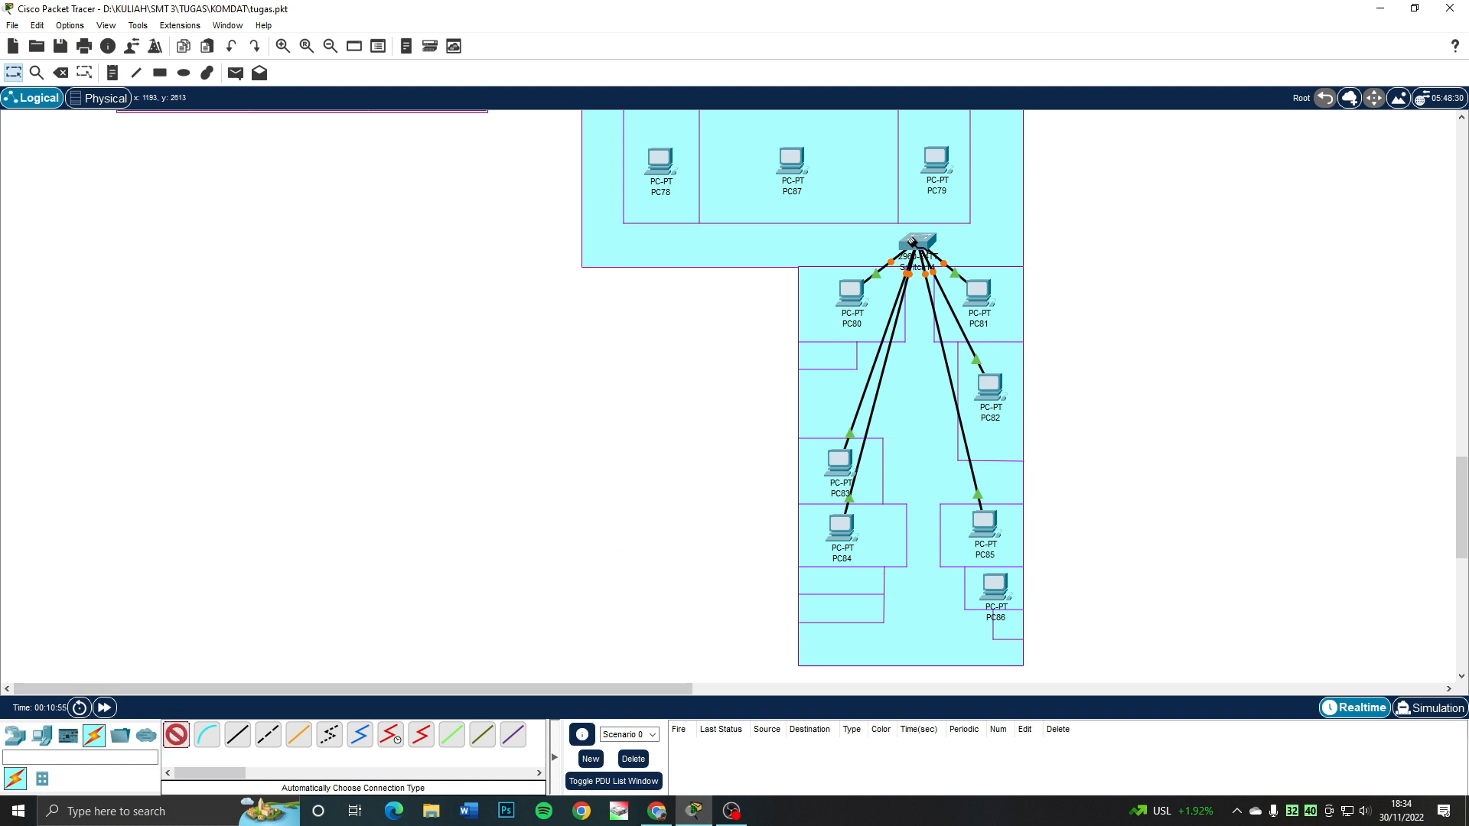
click(918, 244)
click(994, 587)
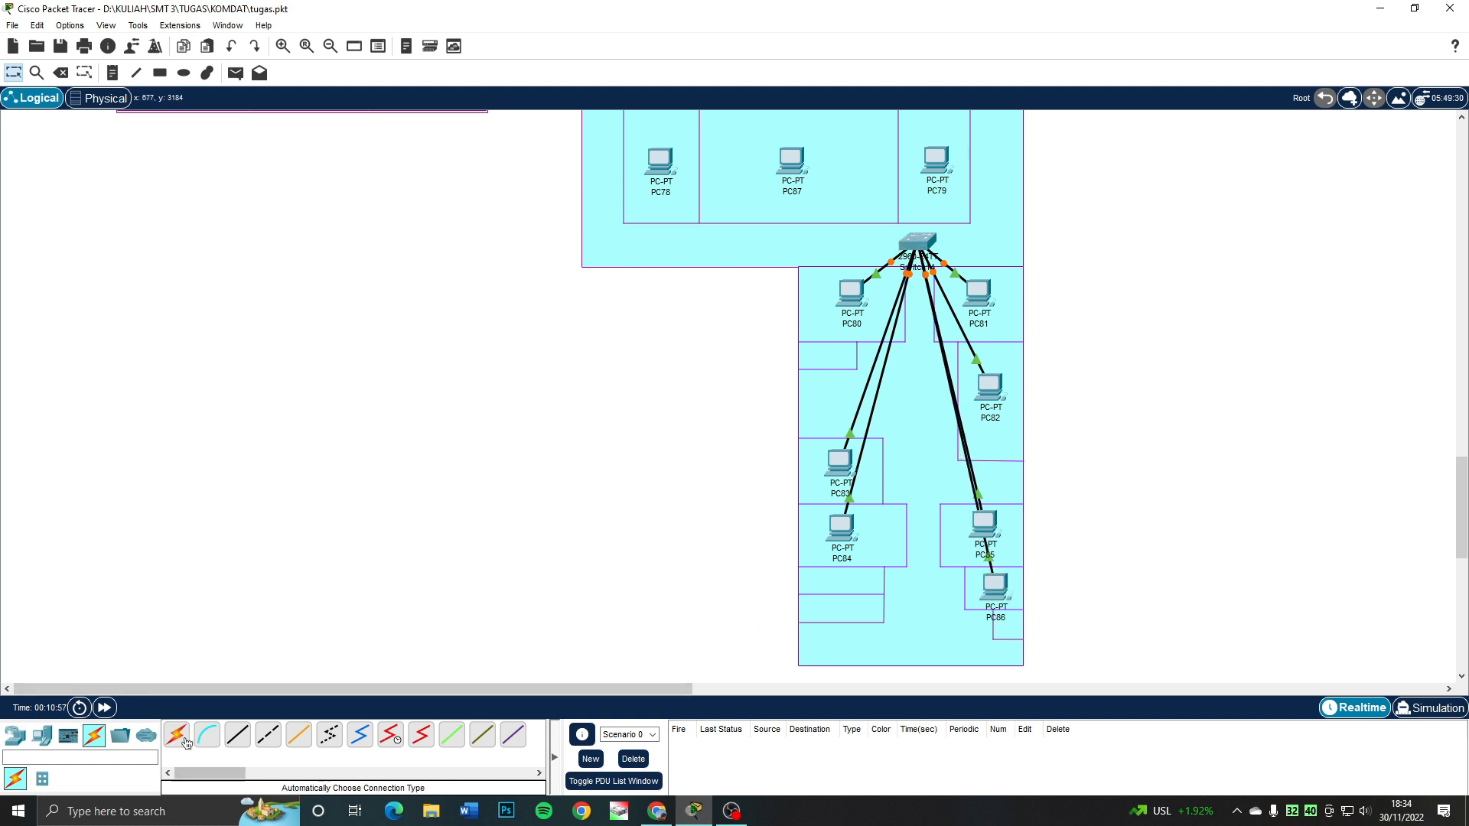
click(176, 735)
click(907, 243)
click(935, 160)
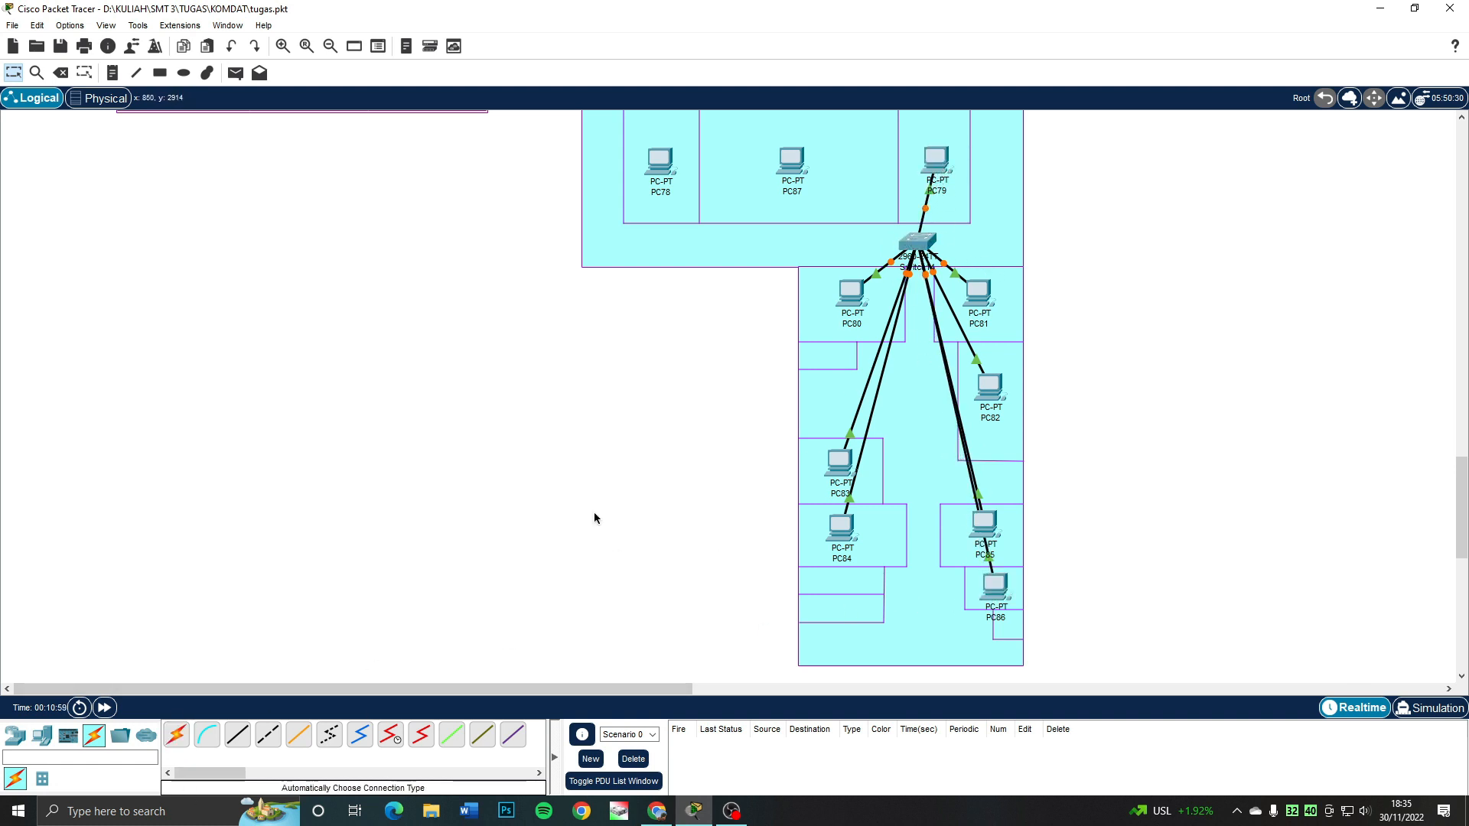
- Connect Switch14 to the remaining PC87 and PC78 with automatically chosen cables
click(176, 736)
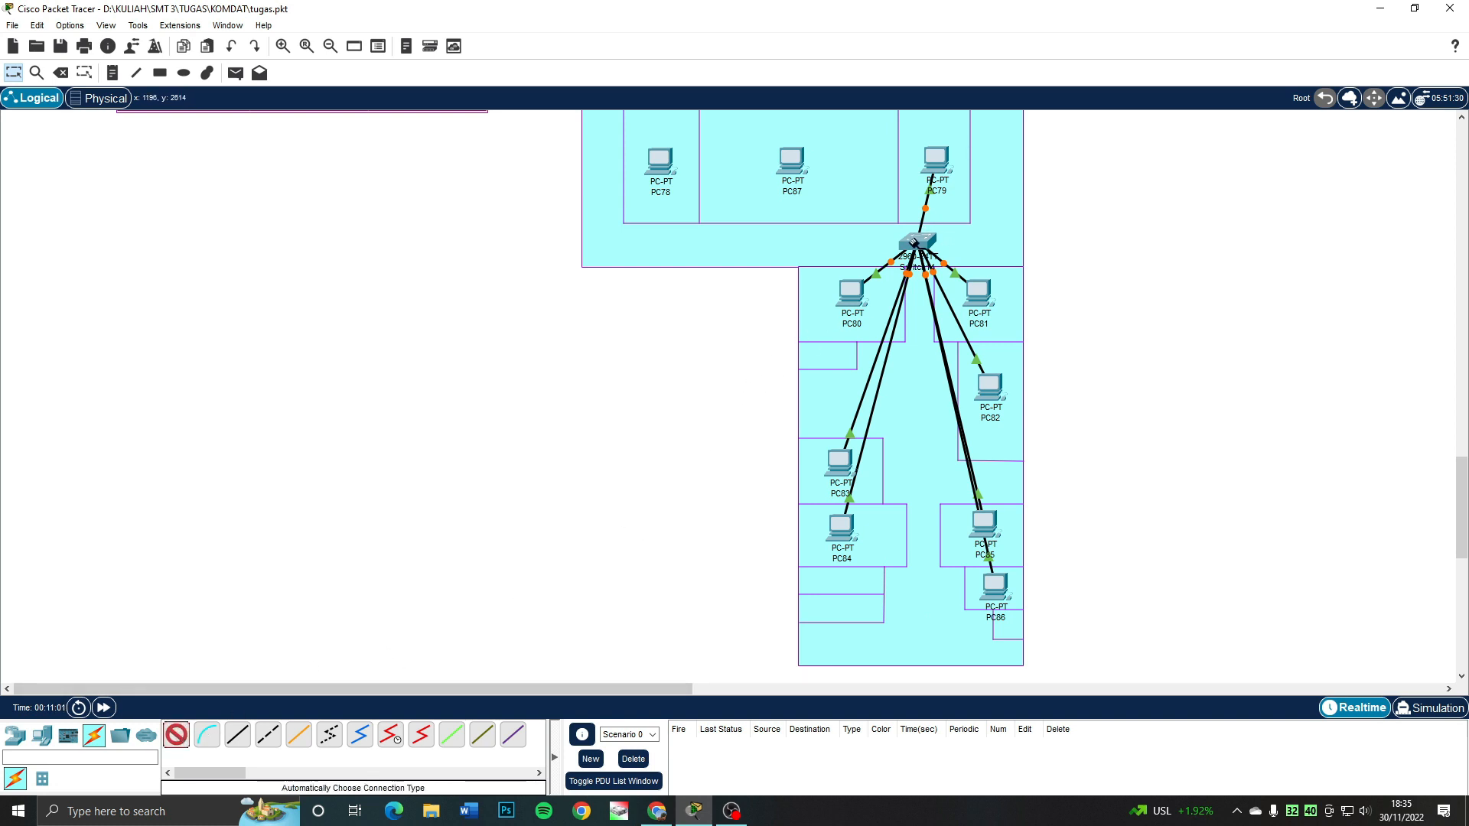
click(918, 243)
click(790, 163)
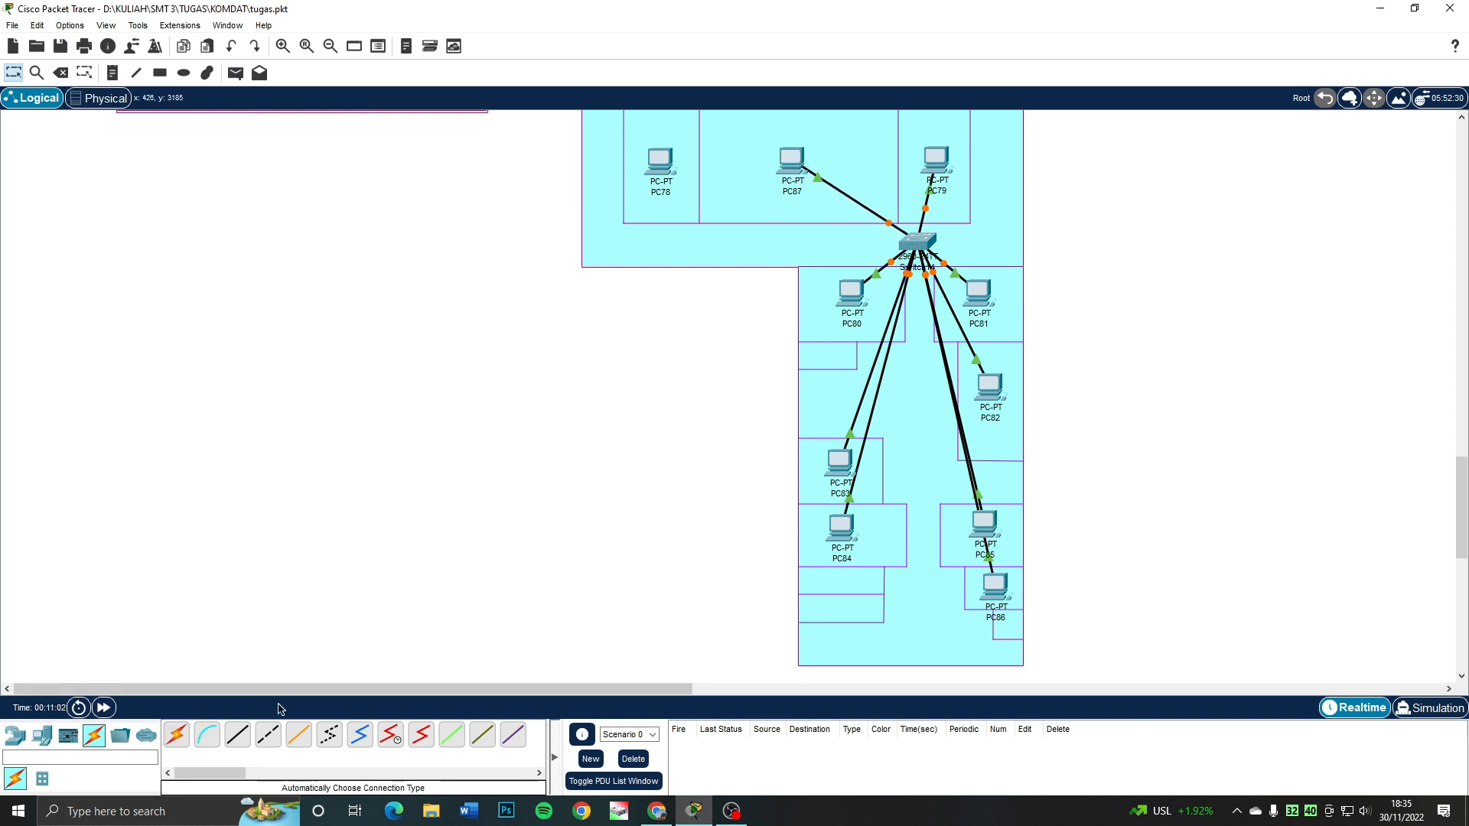
click(176, 735)
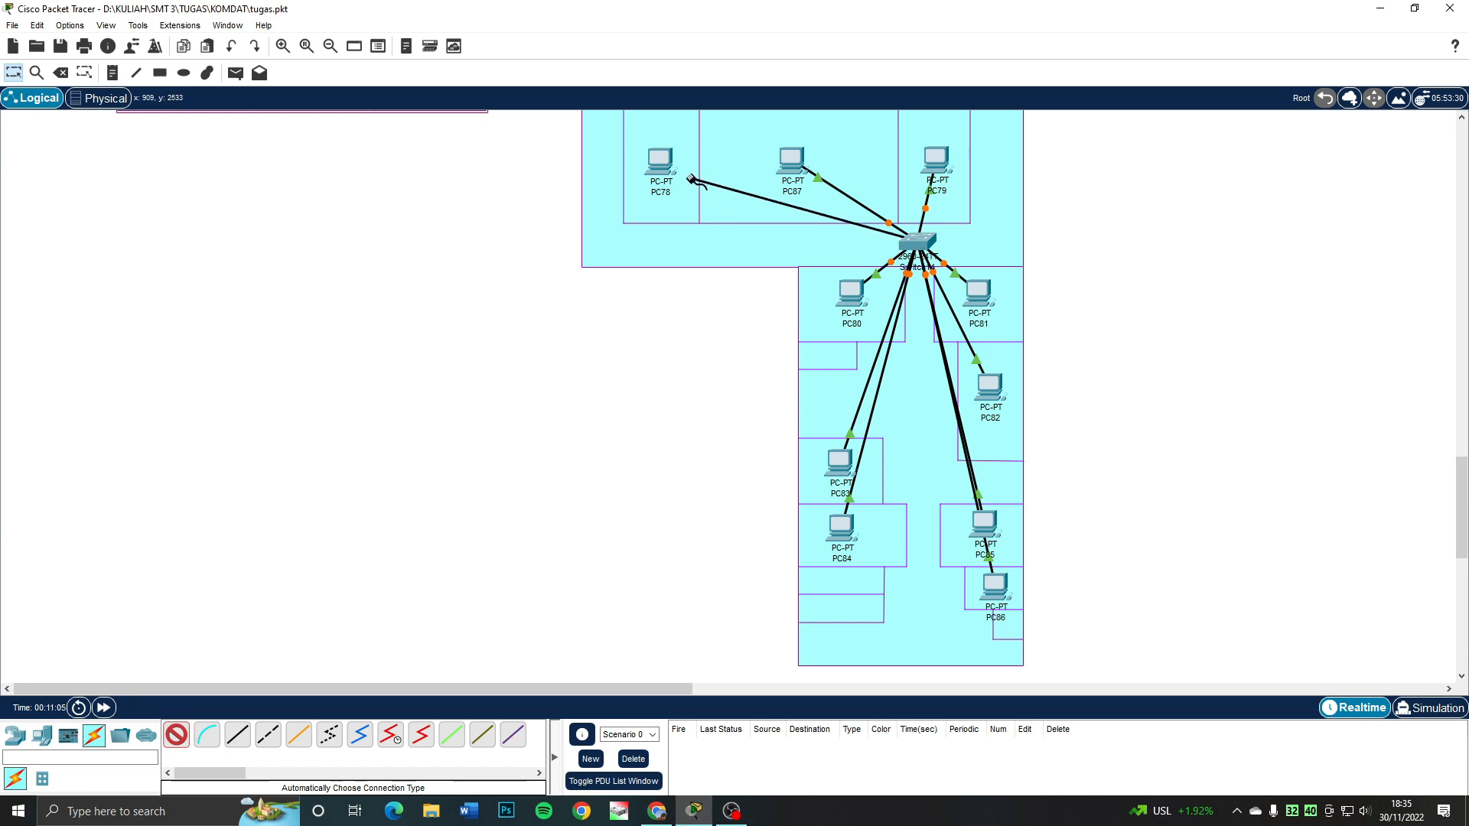
click(658, 159)
- Inspect the physical device view of Server2 in the uppermost blue block and close its window
scroll(795, 311, up, 10)
scroll(930, 302, up, 6)
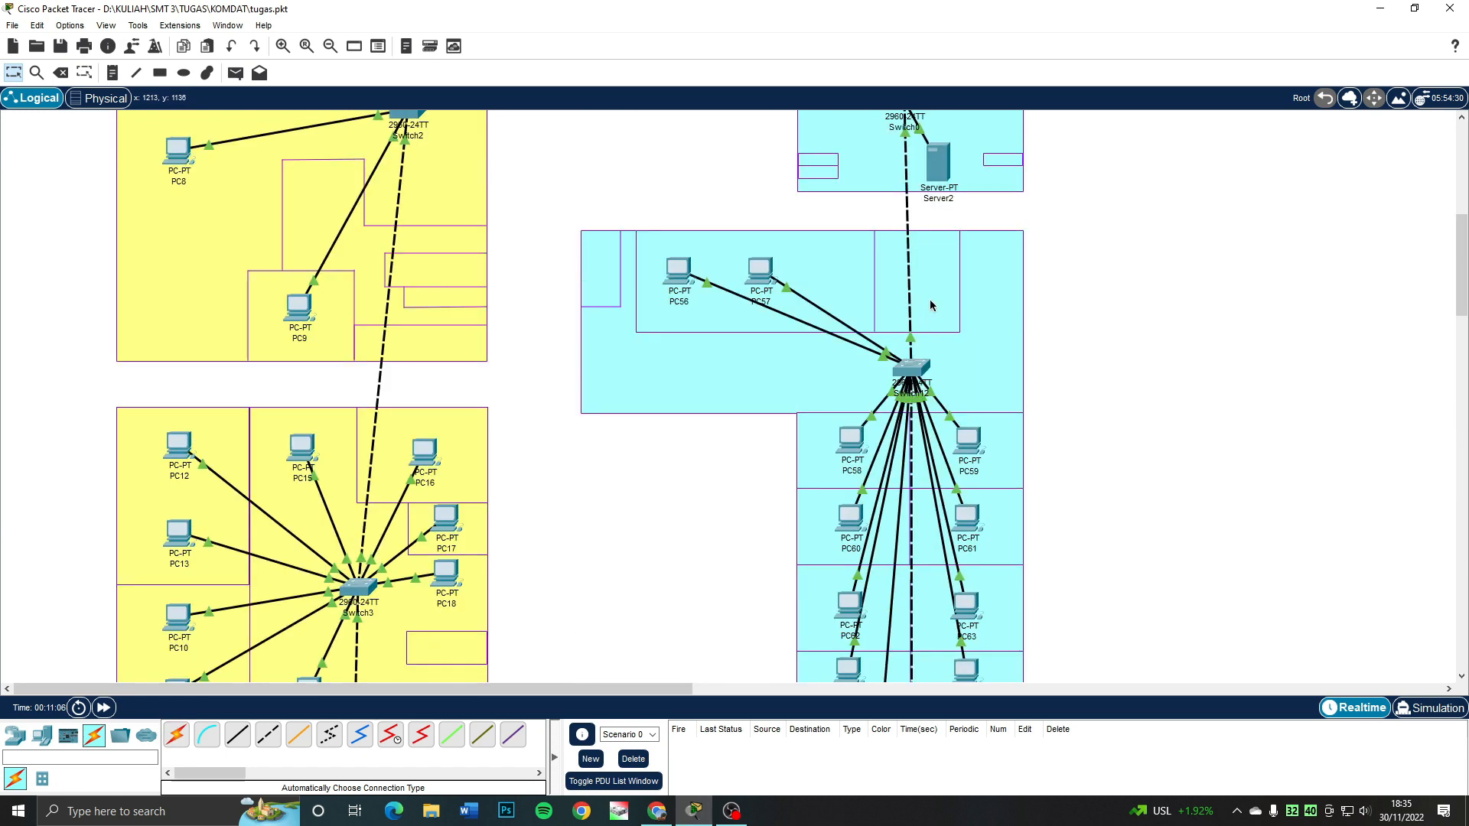
scroll(1046, 296, up, 3)
scroll(1047, 301, down, 3)
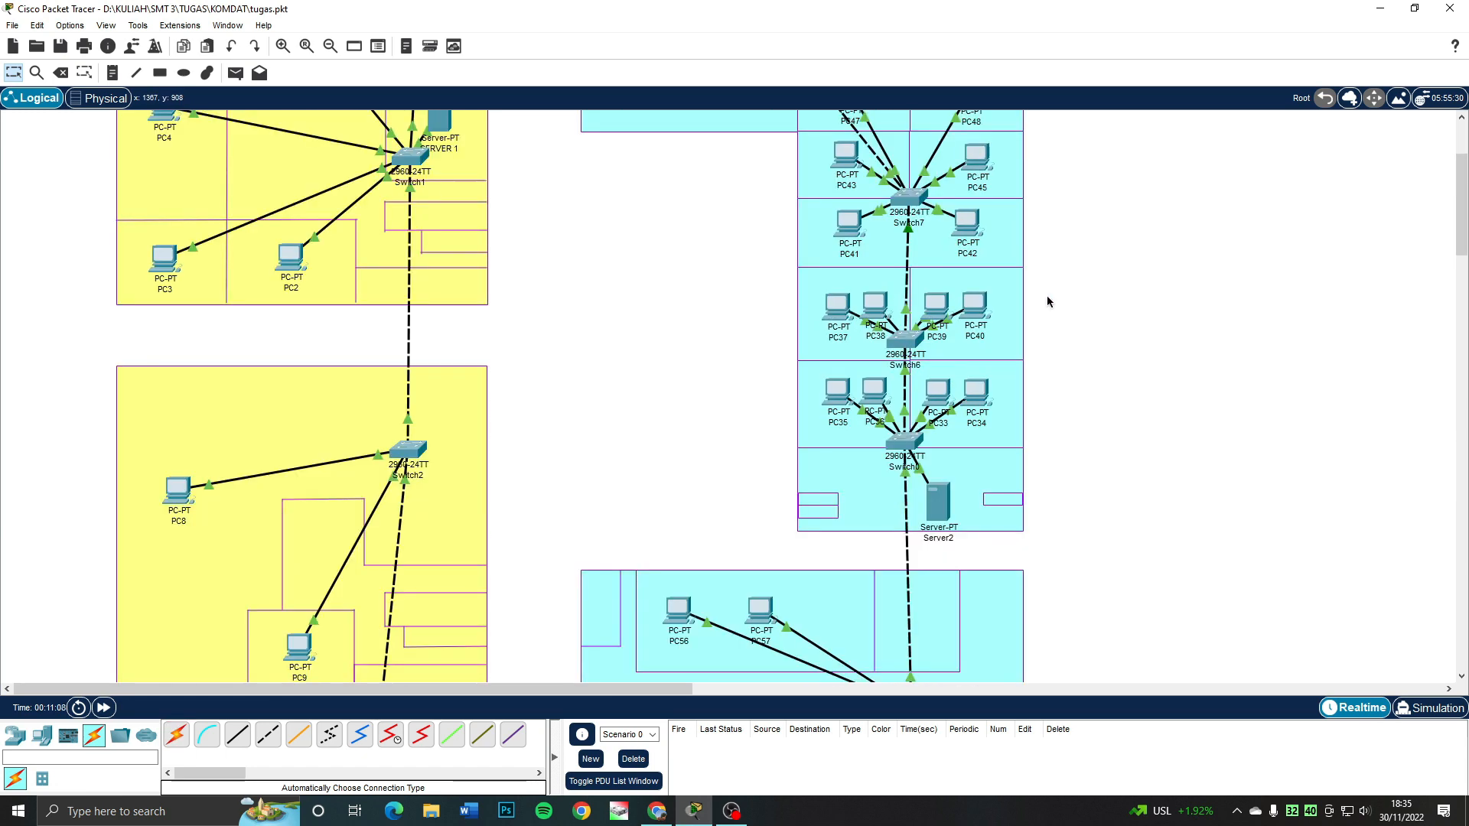
click(938, 501)
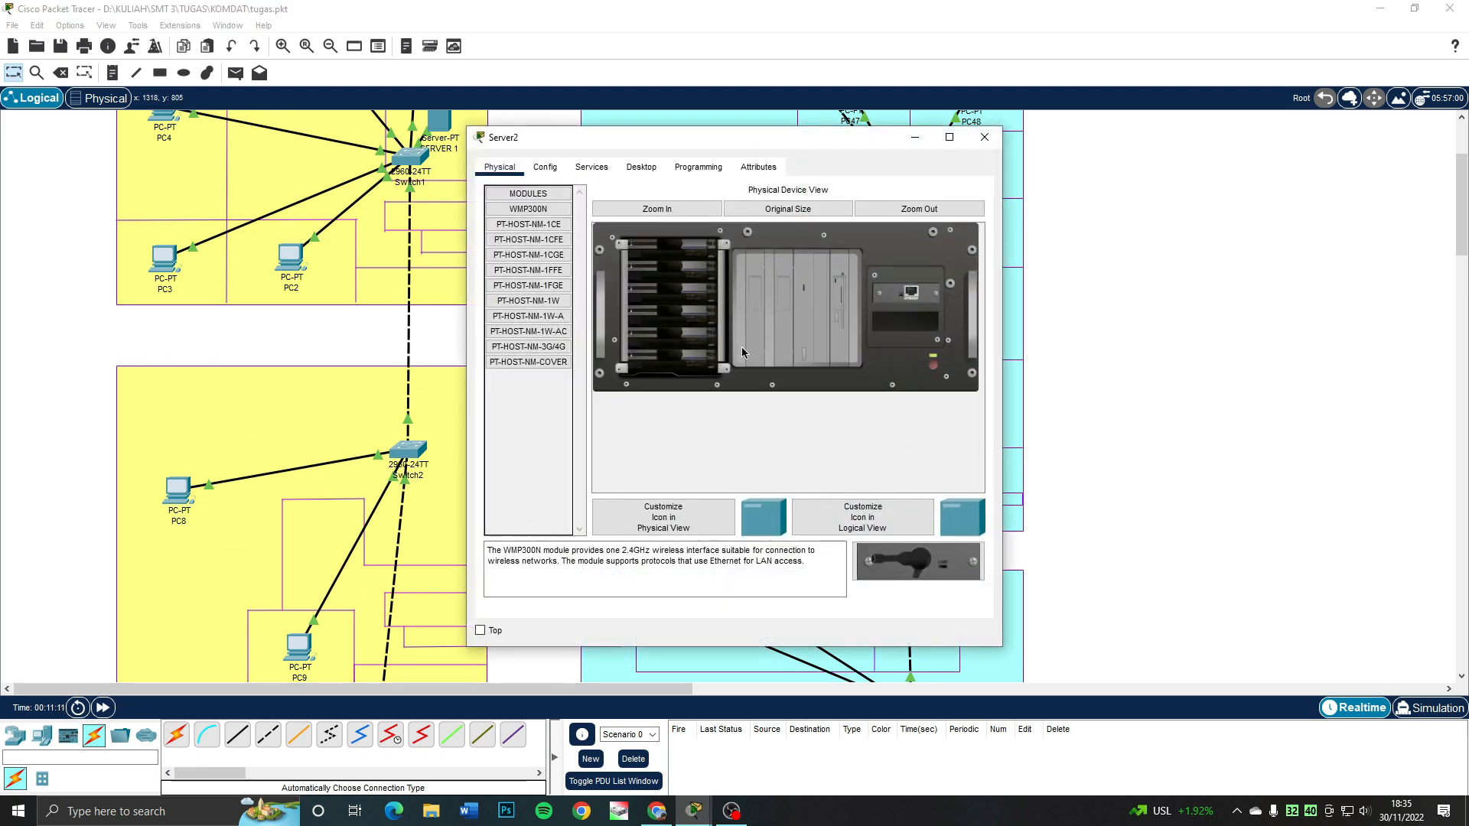
click(984, 137)
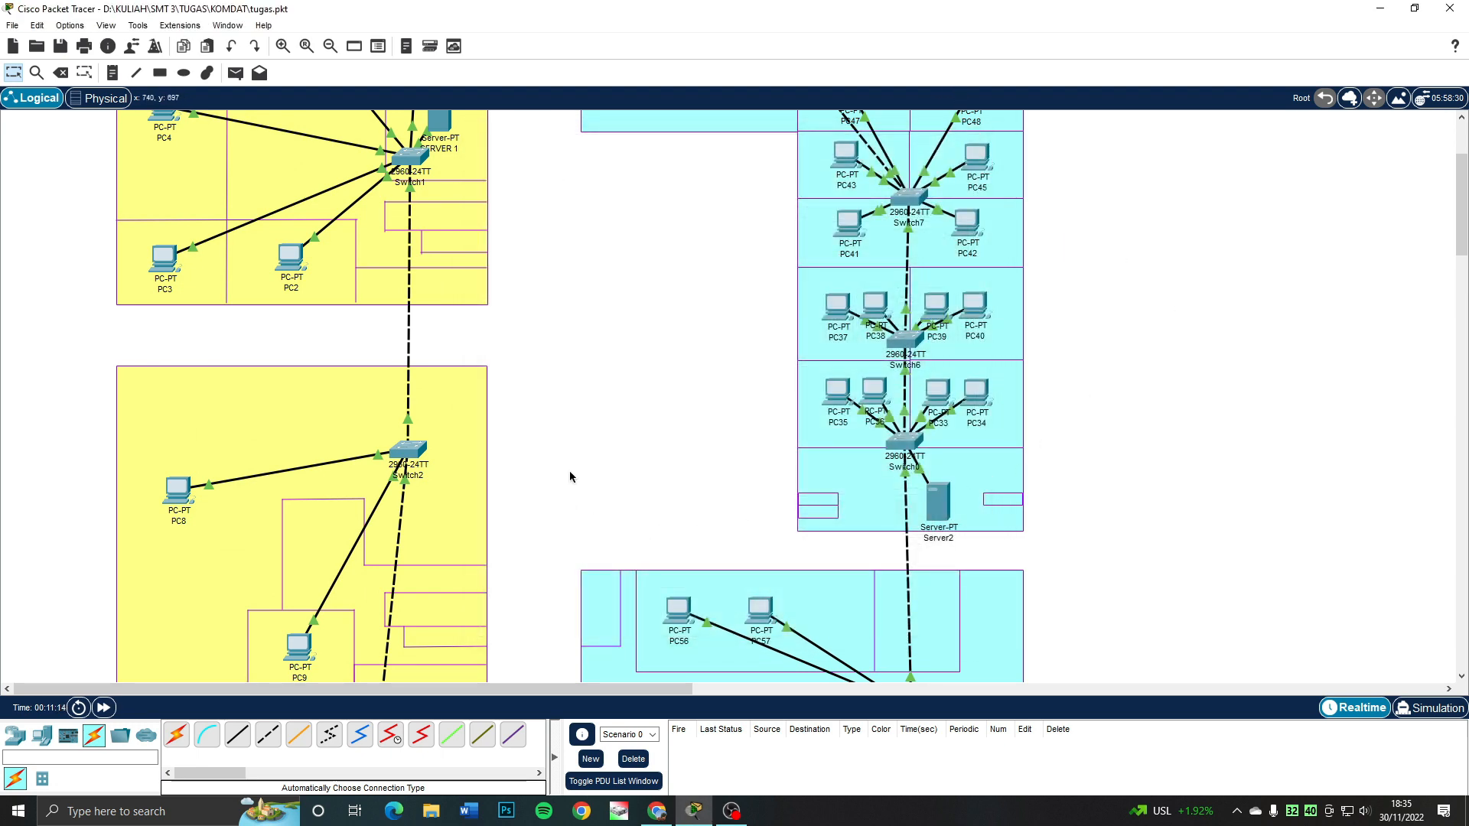
- Place an ISR4331 router in the empty space between the uppermost yellow and blue blocks and shift it slightly toward the blue block
scroll(590, 431, up, 3)
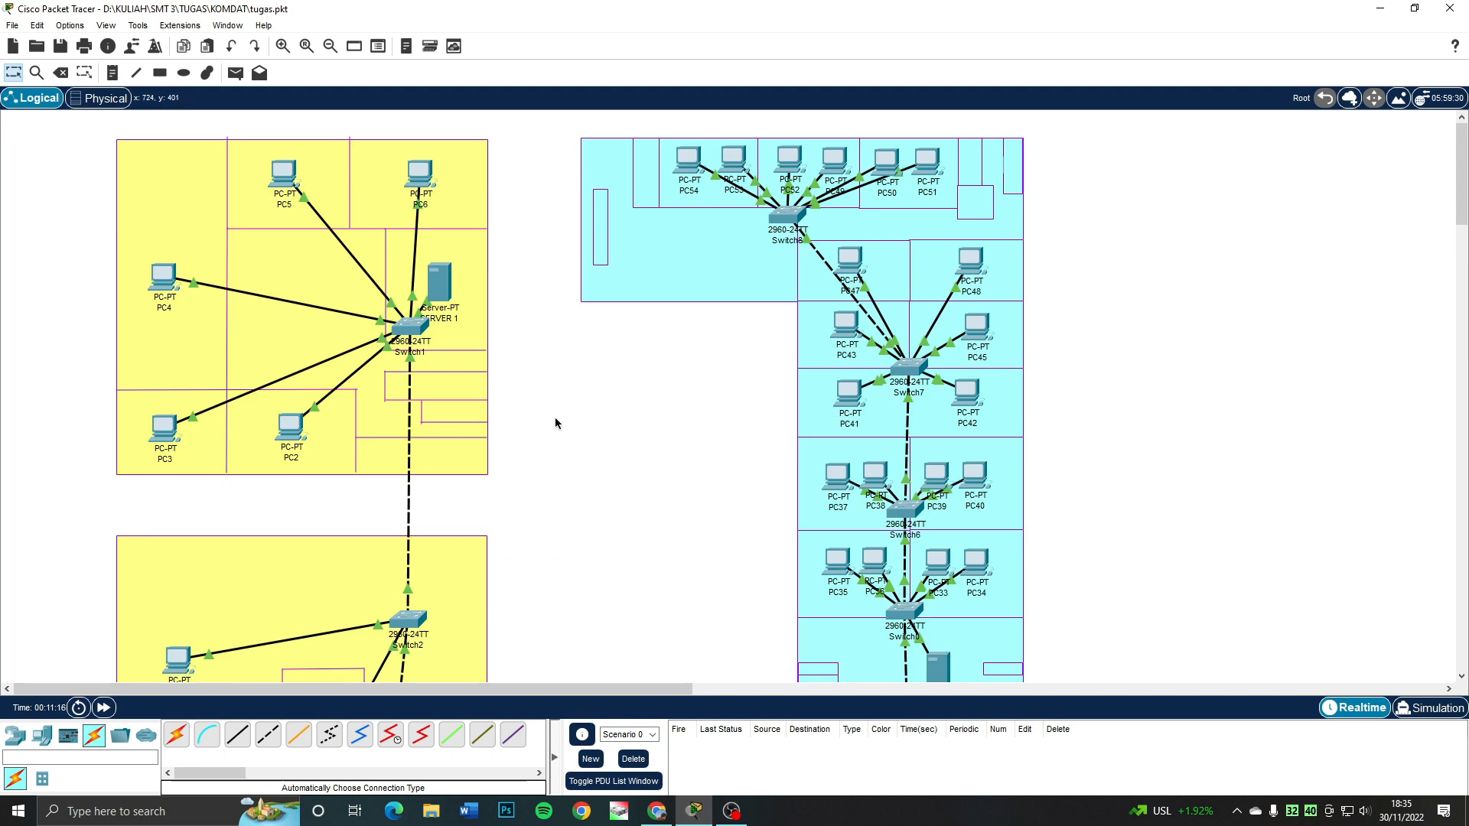
scroll(558, 417, down, 3)
scroll(566, 416, up, 3)
scroll(635, 387, down, 3)
scroll(664, 469, up, 3)
scroll(555, 487, down, 3)
scroll(553, 488, up, 3)
click(14, 735)
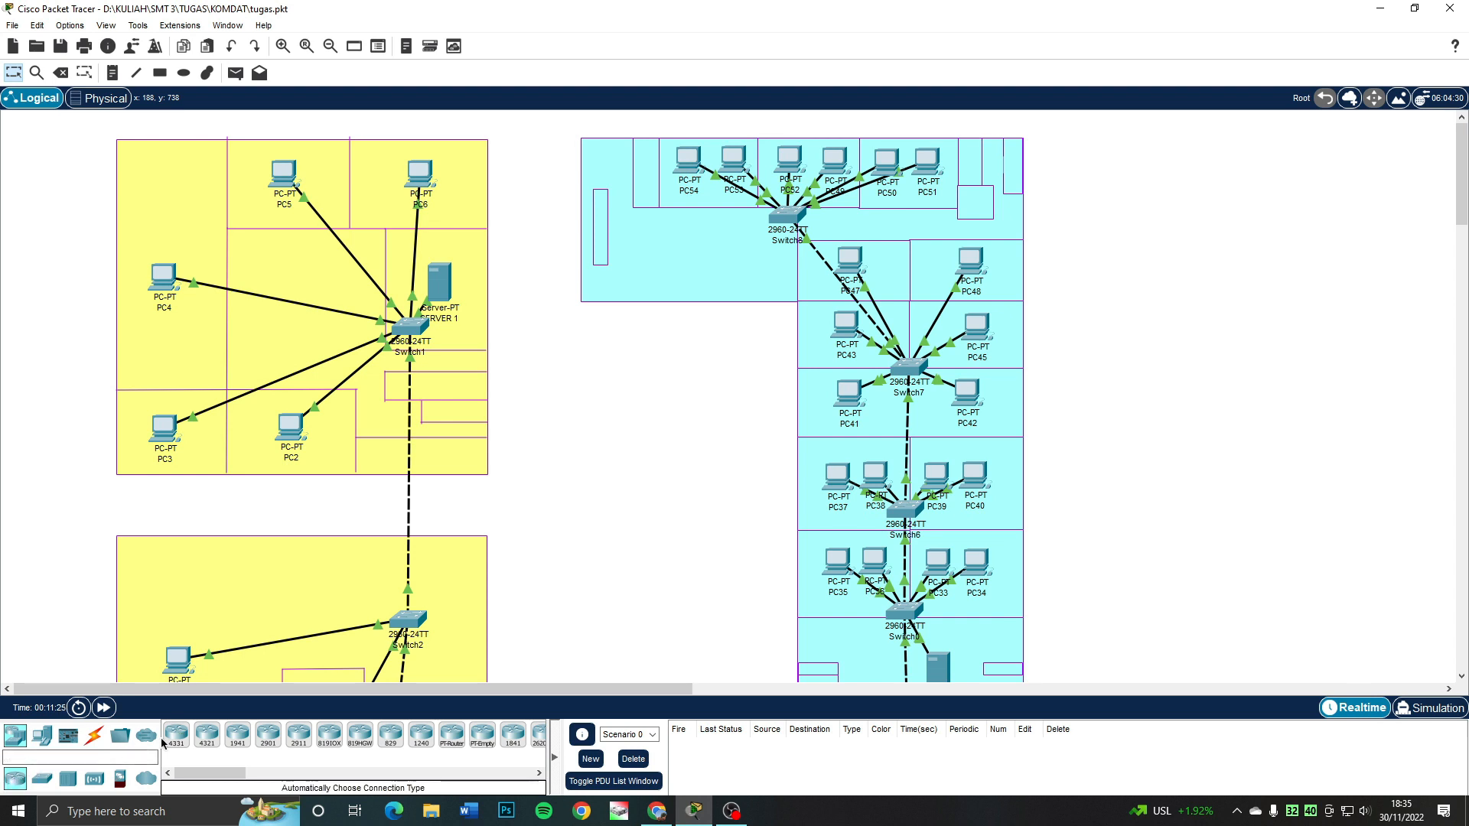
click(169, 741)
click(612, 451)
drag(616, 459, 641, 474)
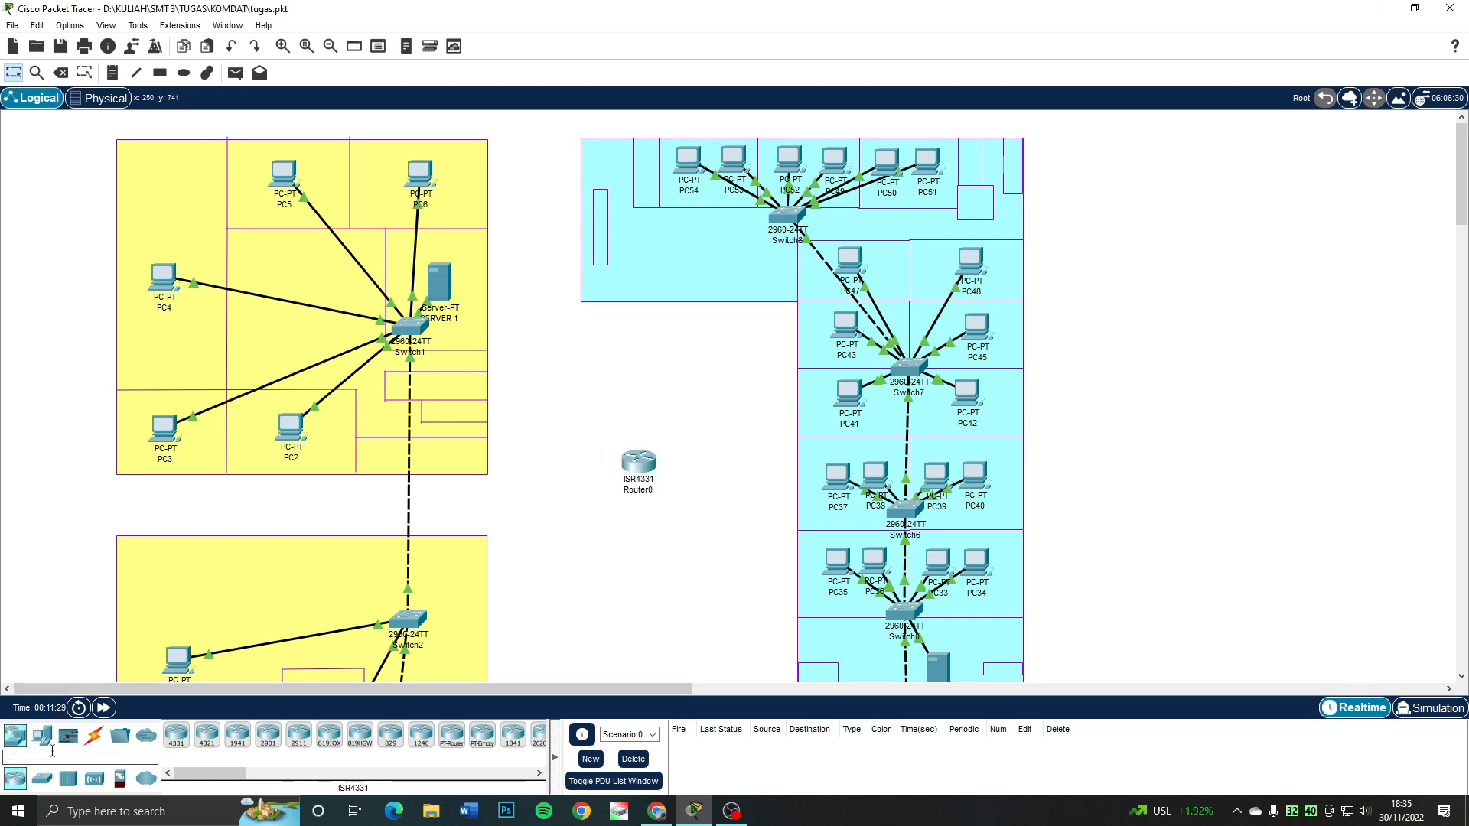
- Connect Router0 to Switch1 in the yellow block and to the switch beside Server2 in the blue block with automatically chosen cables
click(95, 735)
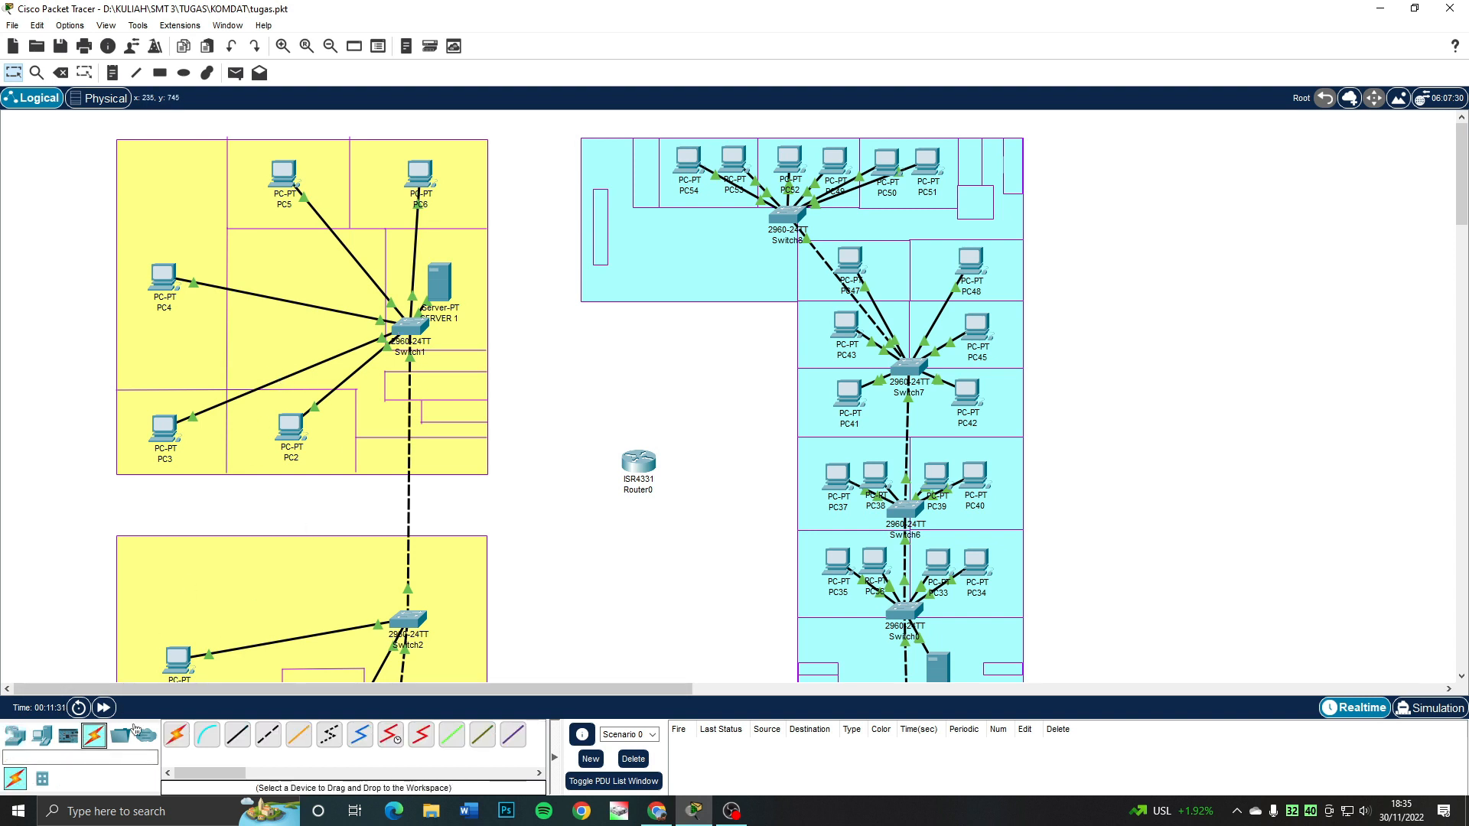
click(176, 735)
click(425, 342)
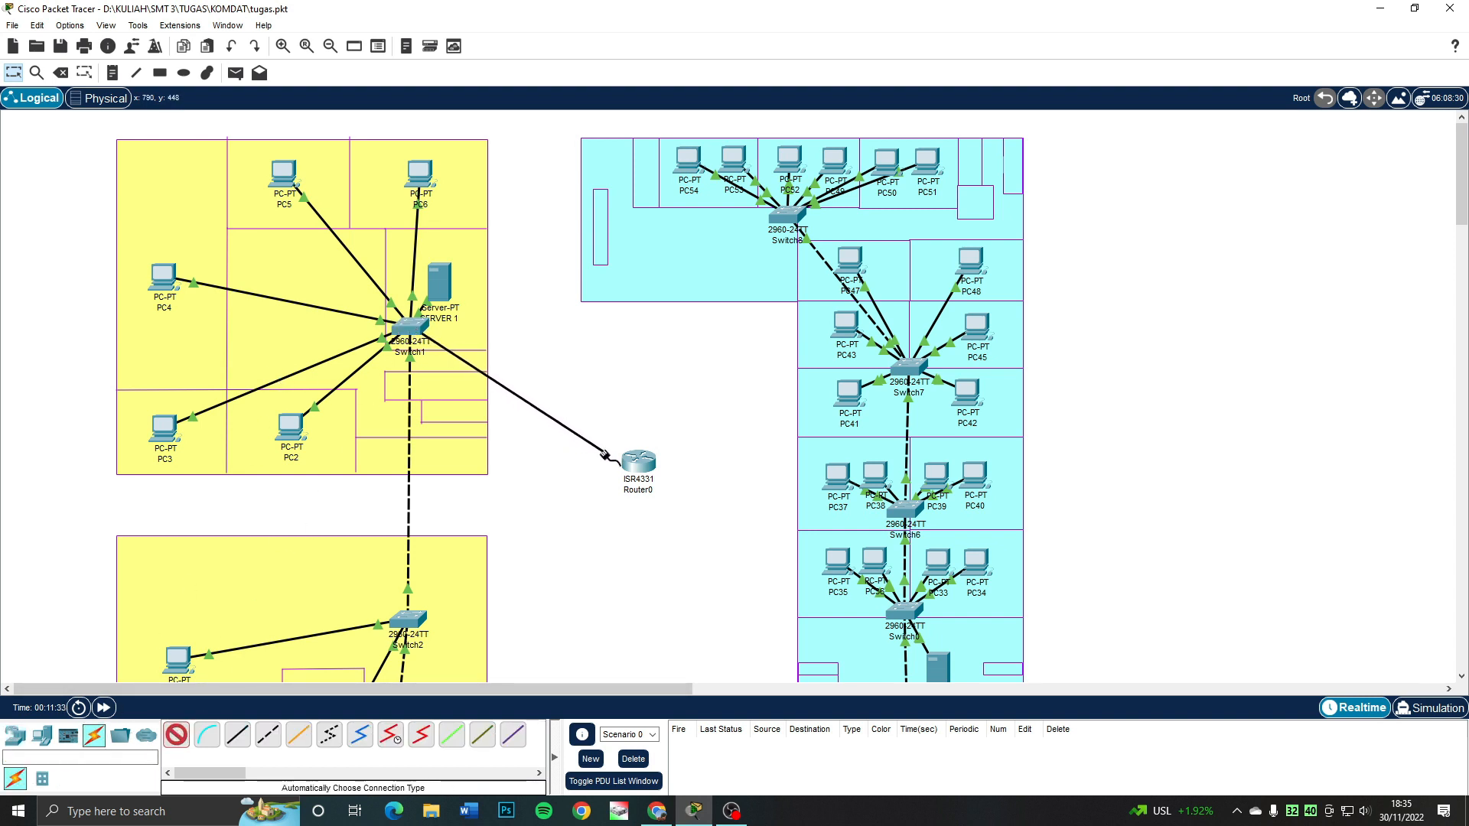
click(638, 461)
click(178, 736)
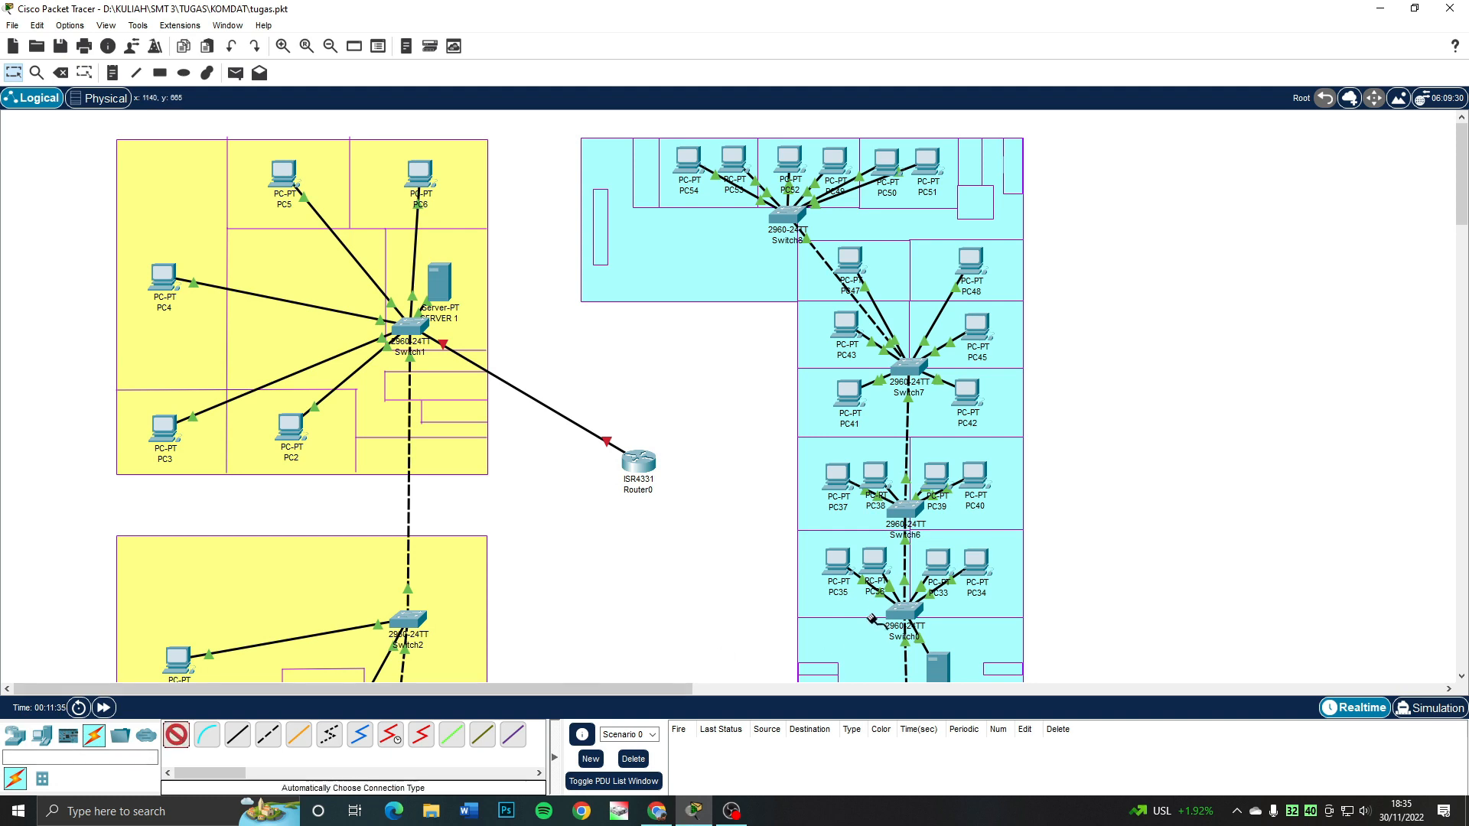
click(889, 609)
click(656, 470)
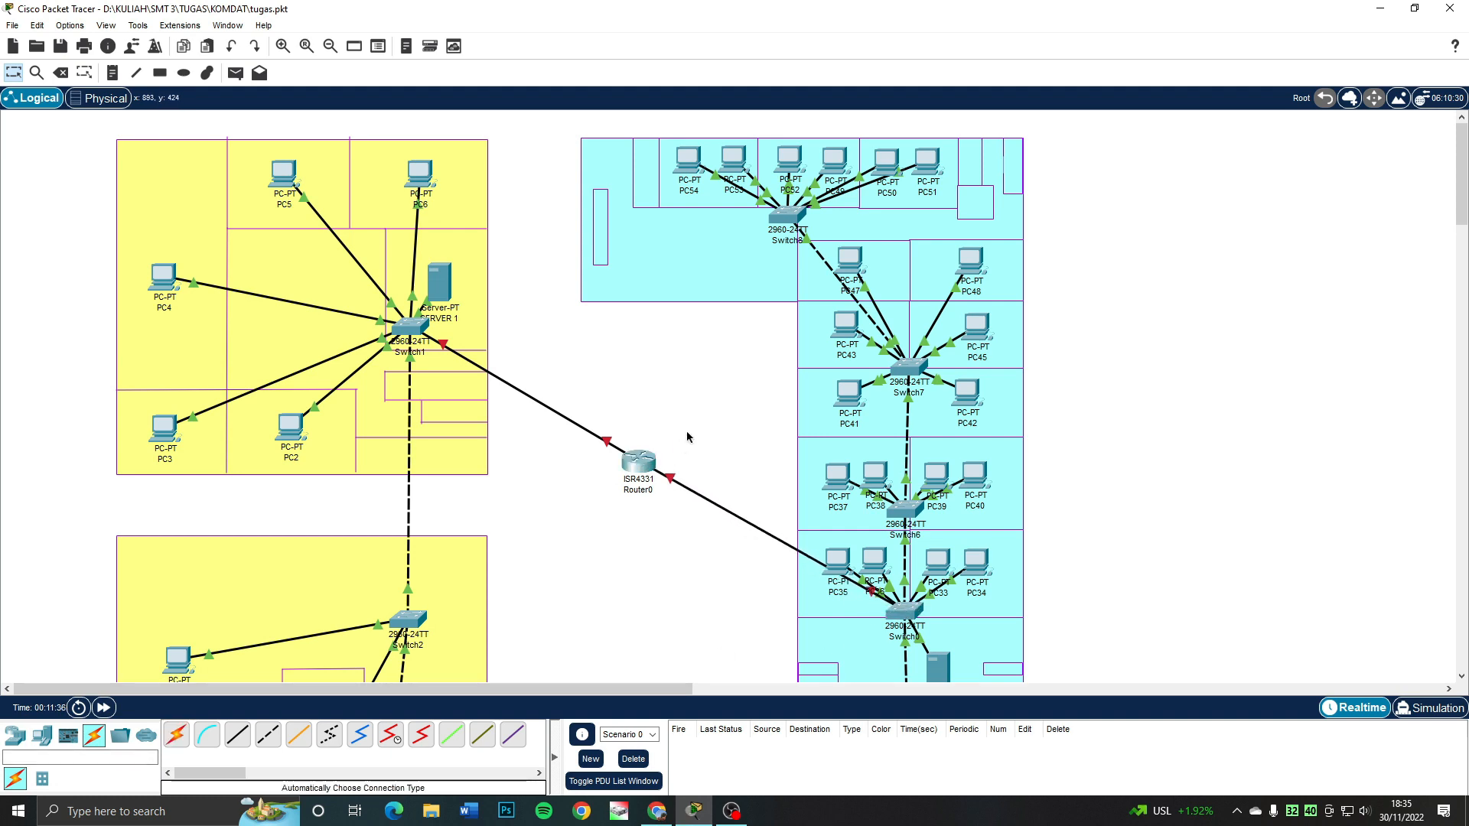
scroll(1132, 482, down, 5)
scroll(1107, 491, up, 5)
scroll(1109, 383, down, 3)
scroll(1026, 401, up, 3)
scroll(722, 396, down, 3)
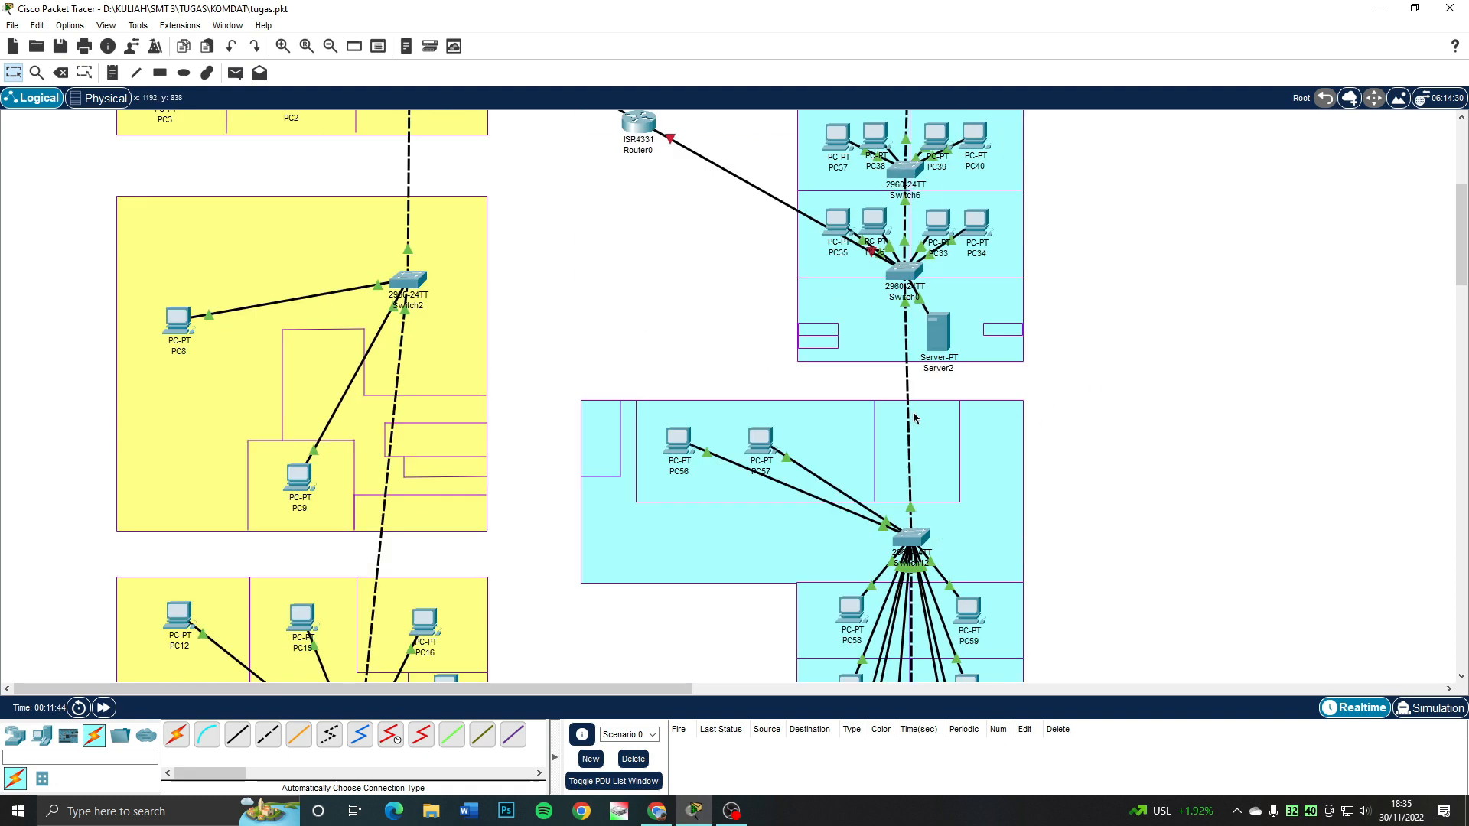
scroll(780, 436, up, 3)
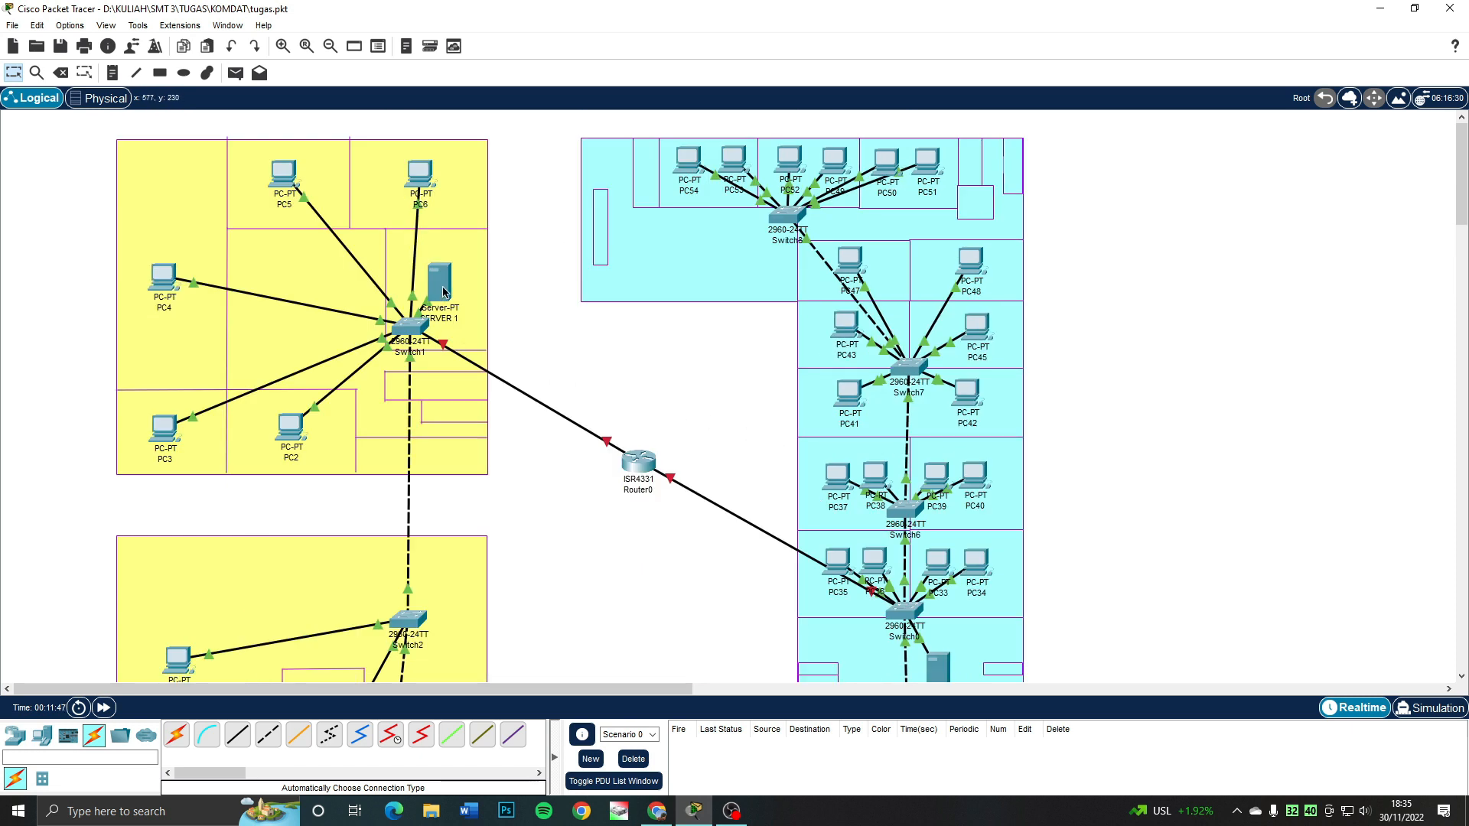
- Review the static IP configuration of SERVER 1 in the uppermost yellow block
mouse_move(444, 279)
click(442, 291)
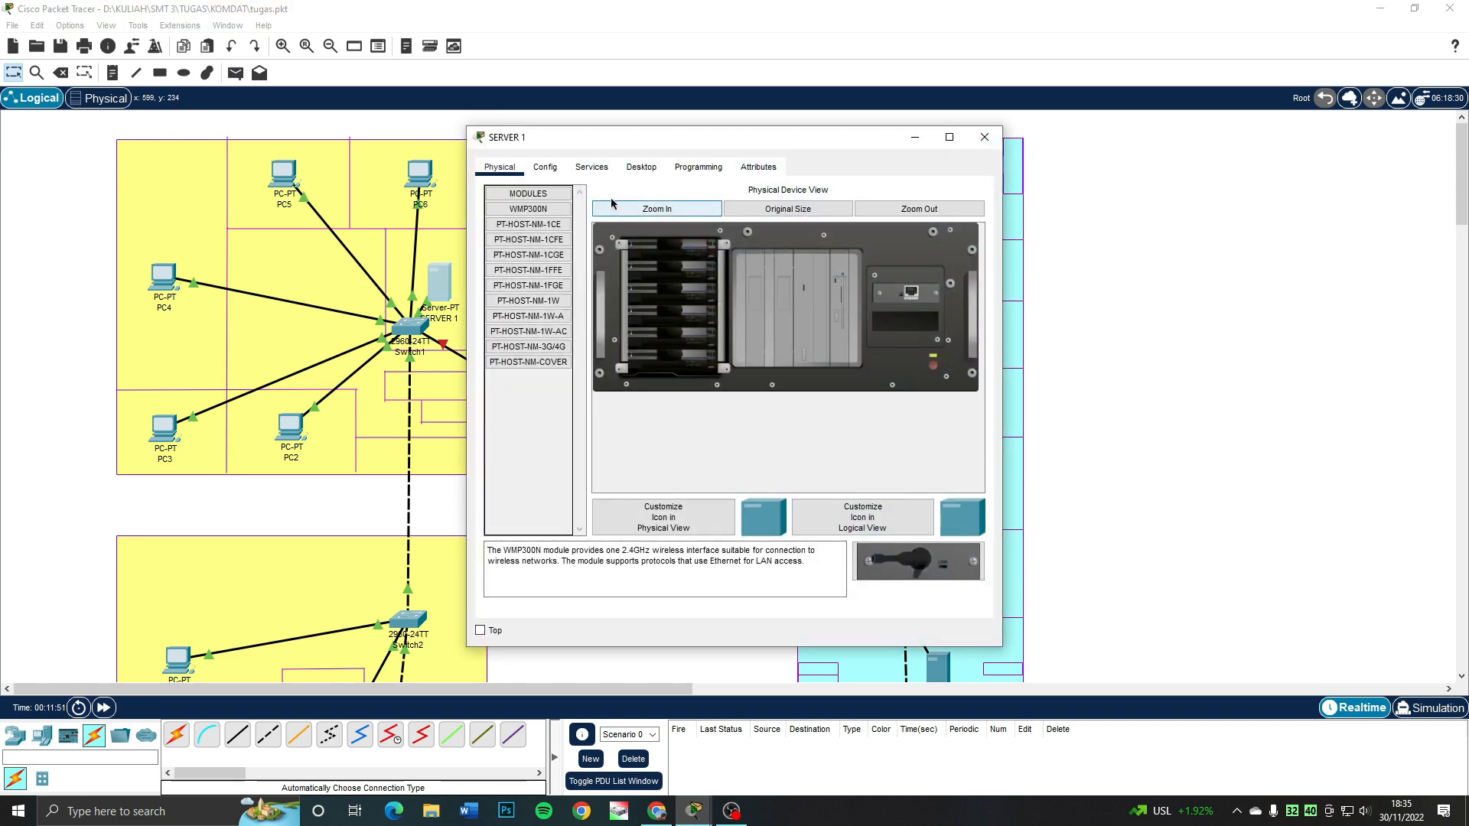
click(652, 170)
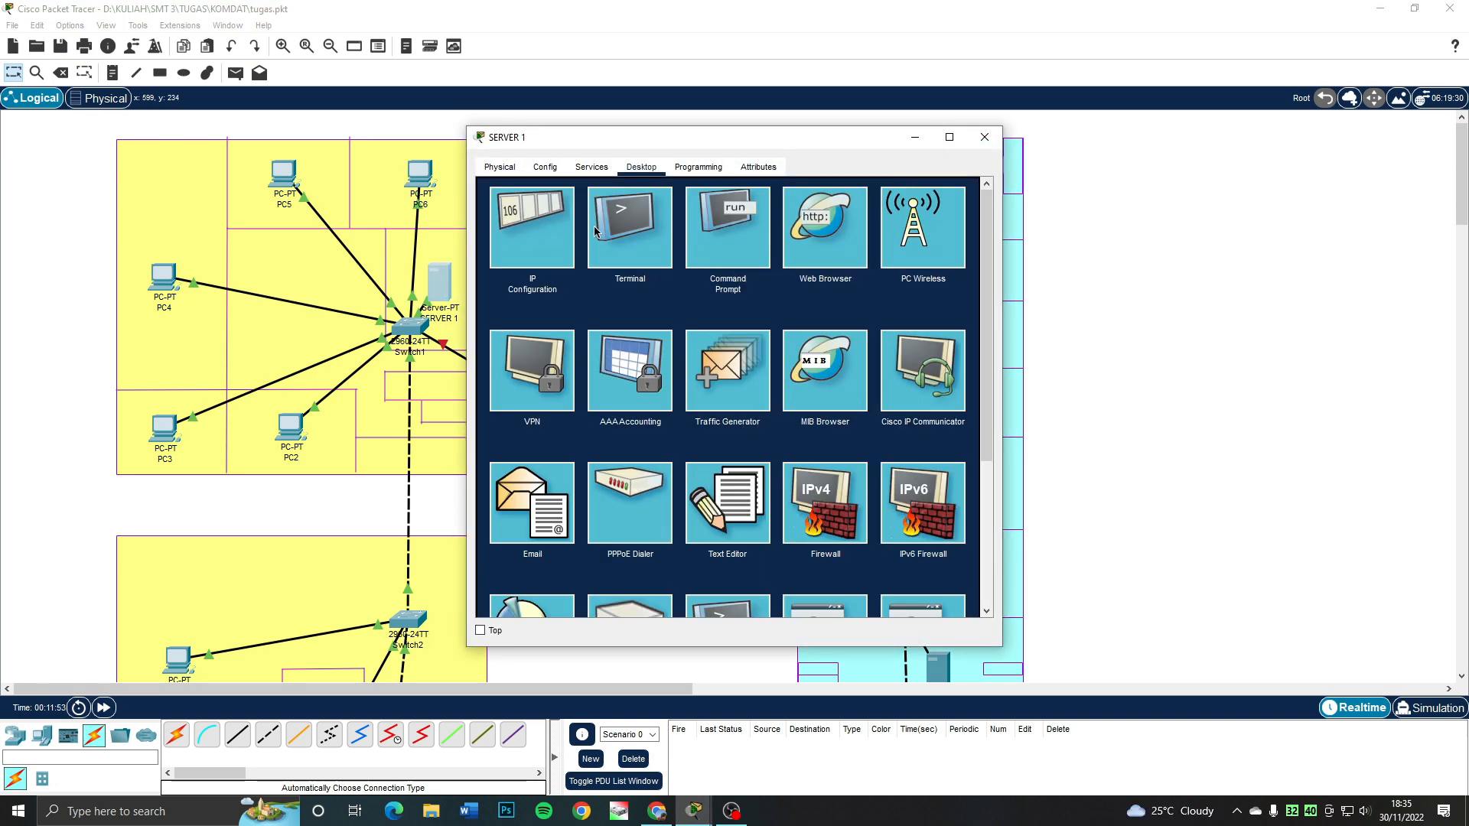
click(553, 237)
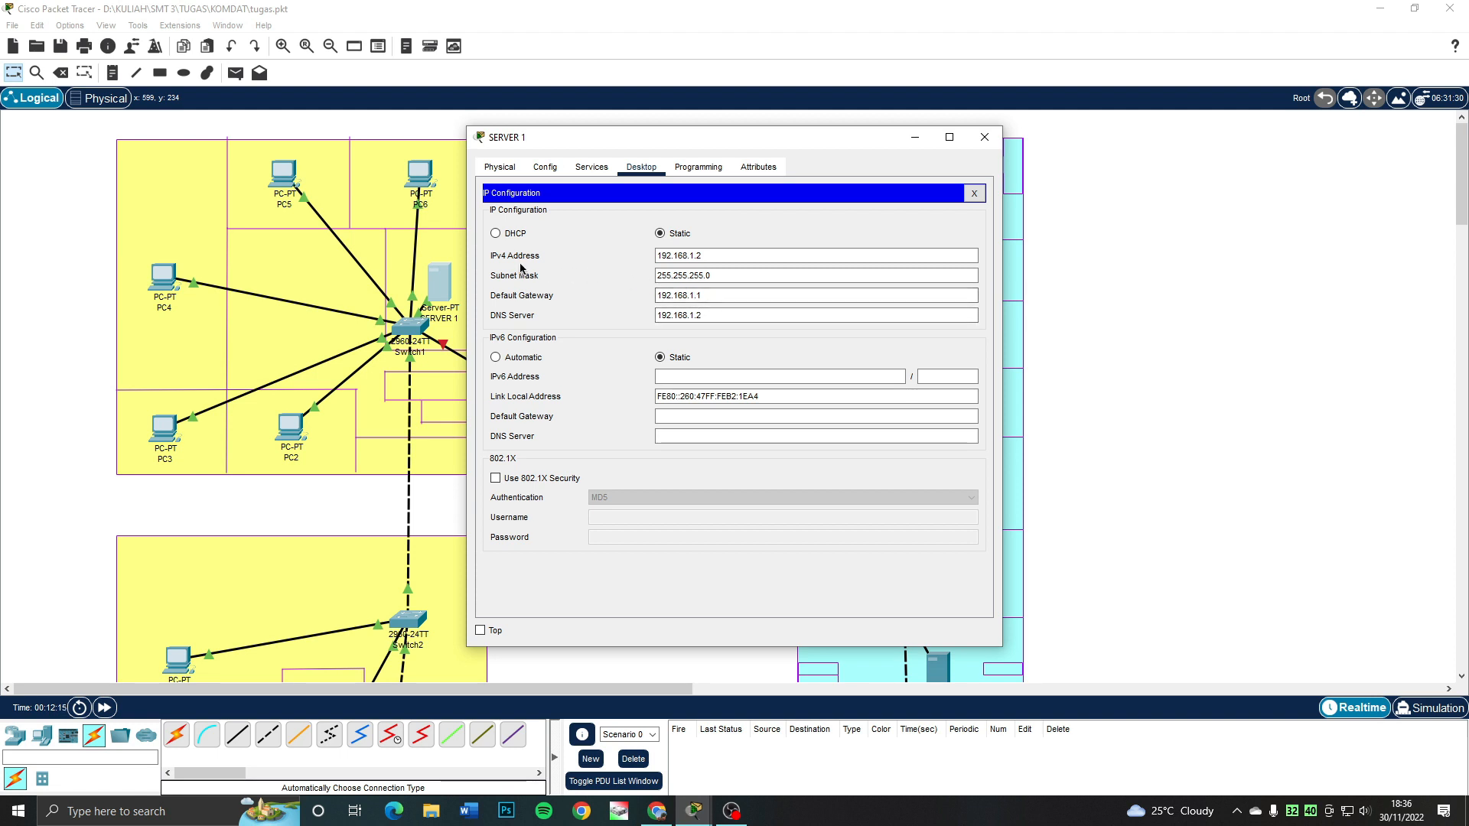
- Check the gateway, DNS server and start address of SERVER 1's DHCP pool serverPool and save the pool
click(585, 172)
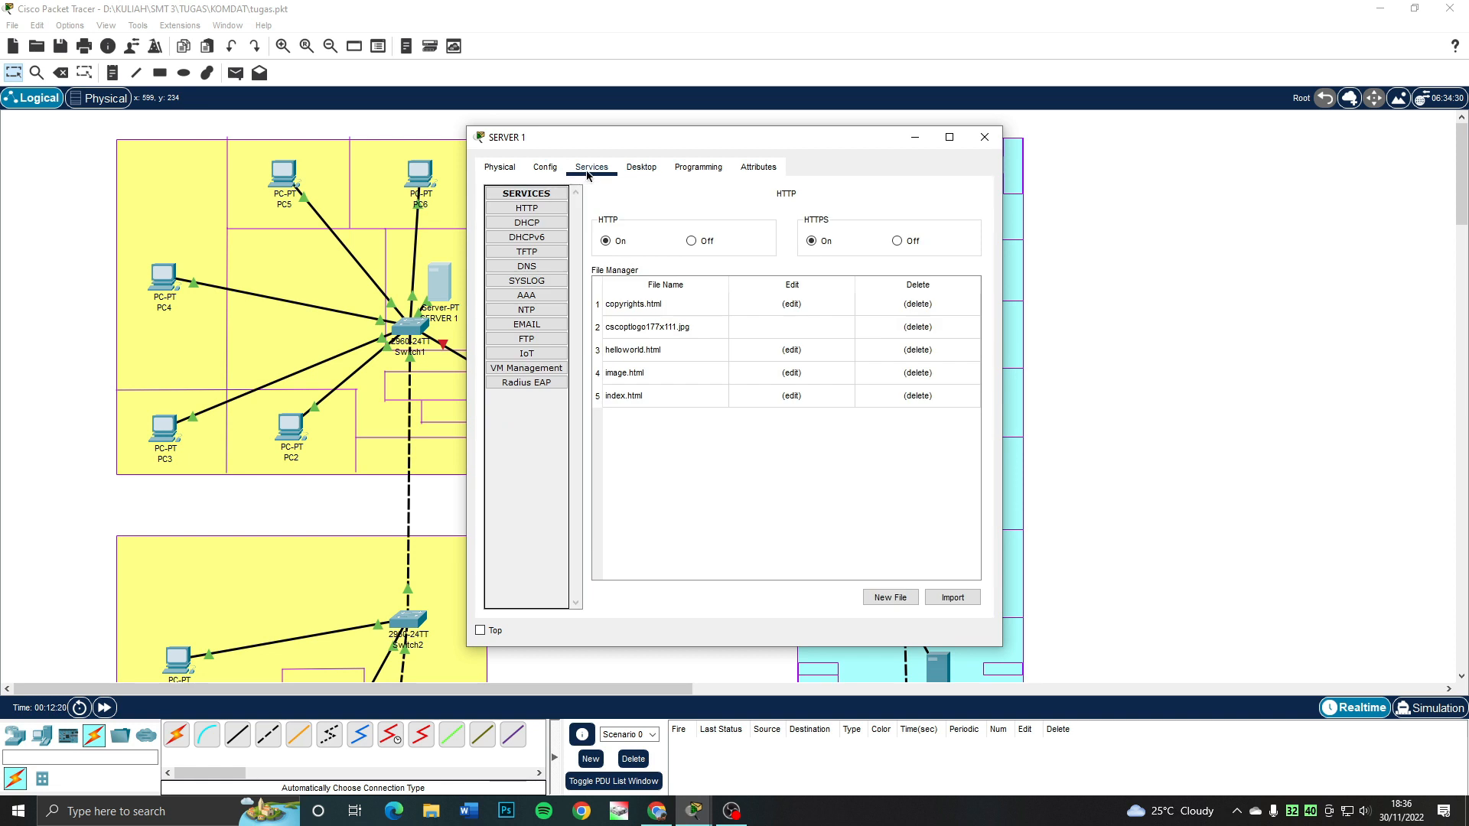
click(528, 224)
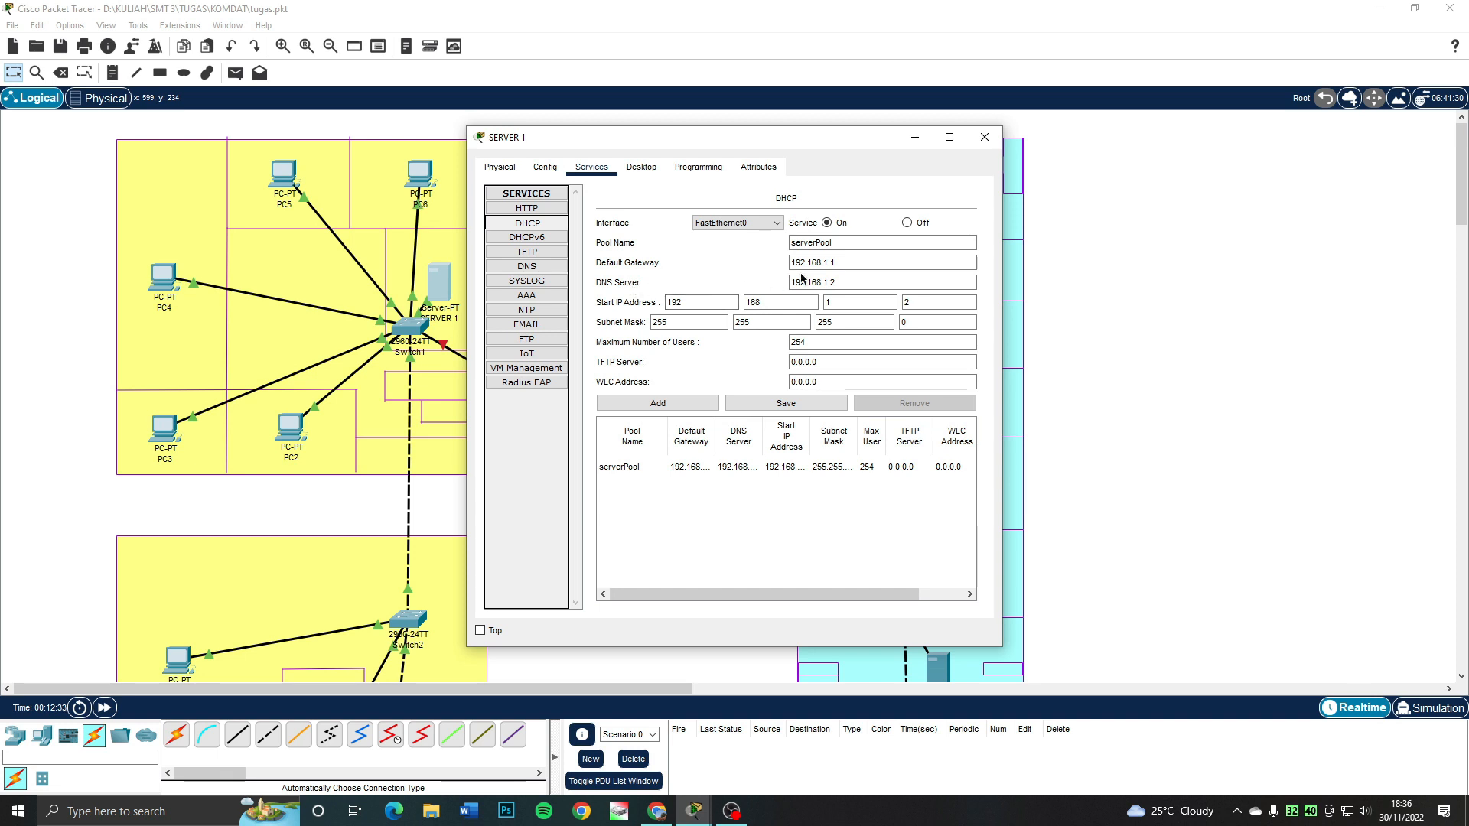
click(834, 281)
click(723, 304)
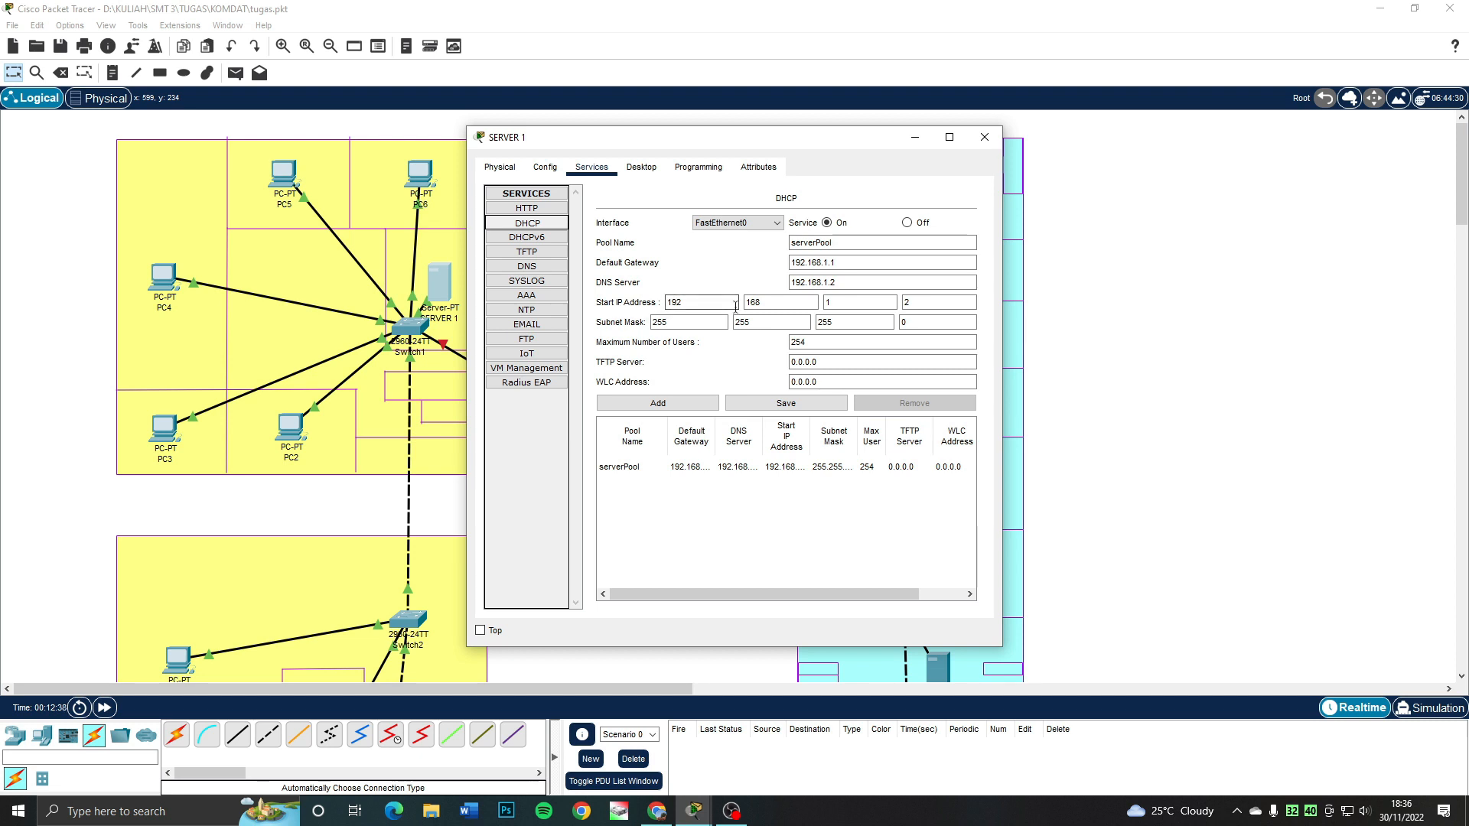
click(815, 304)
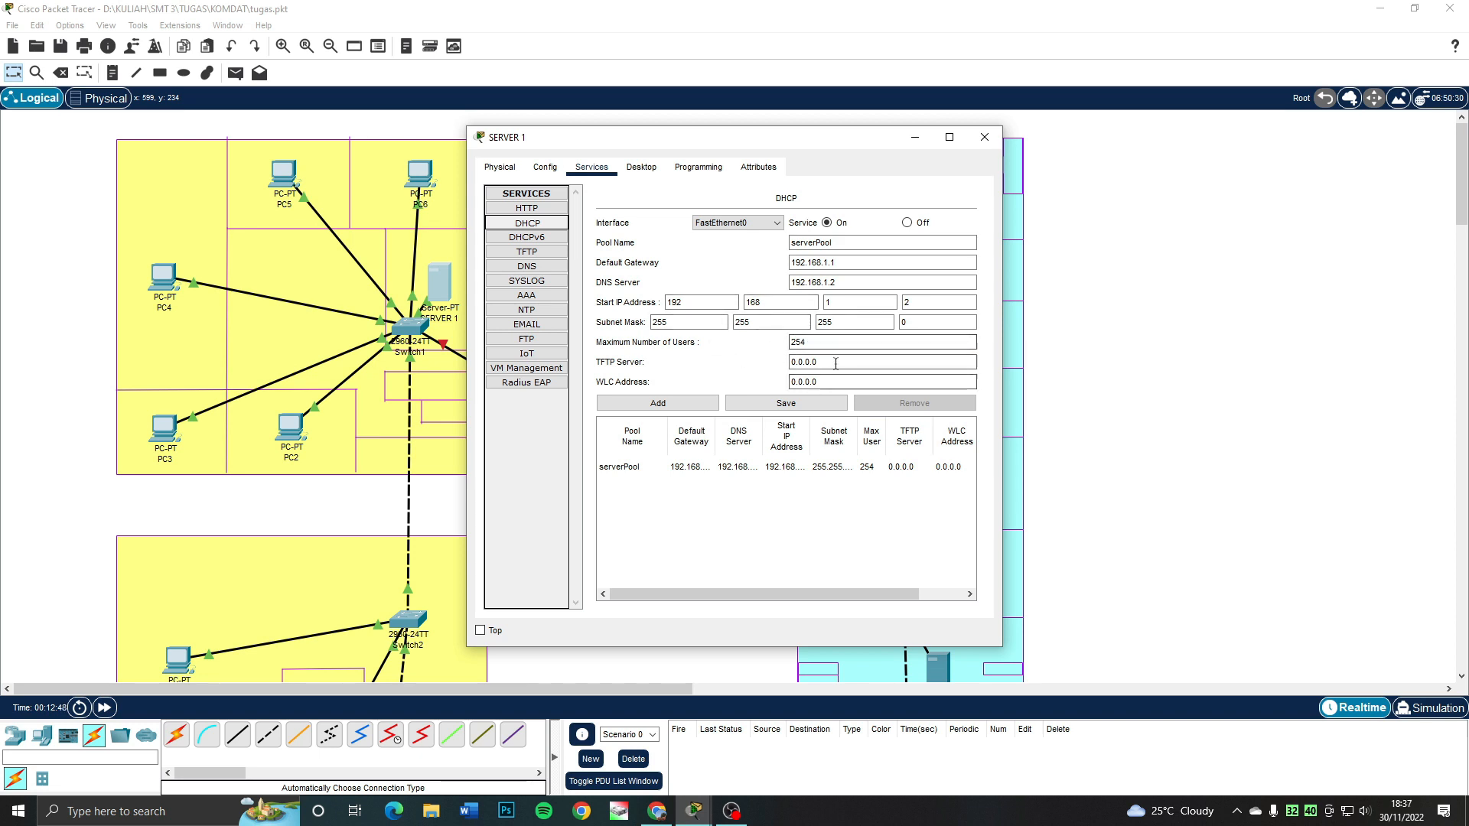
click(783, 404)
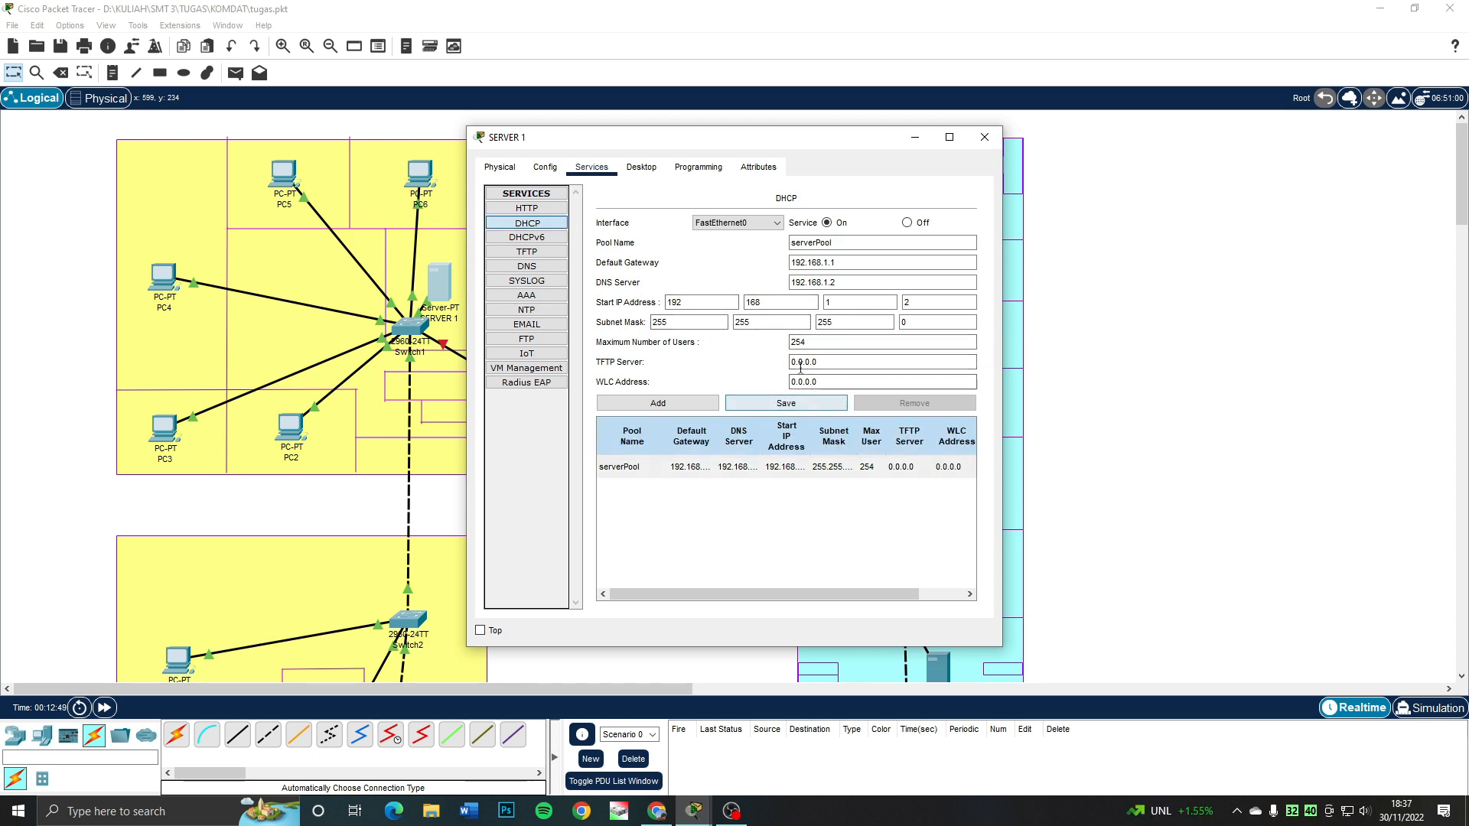
- Review the amikom.com A record in SERVER 1's DNS service and close the server window
click(533, 268)
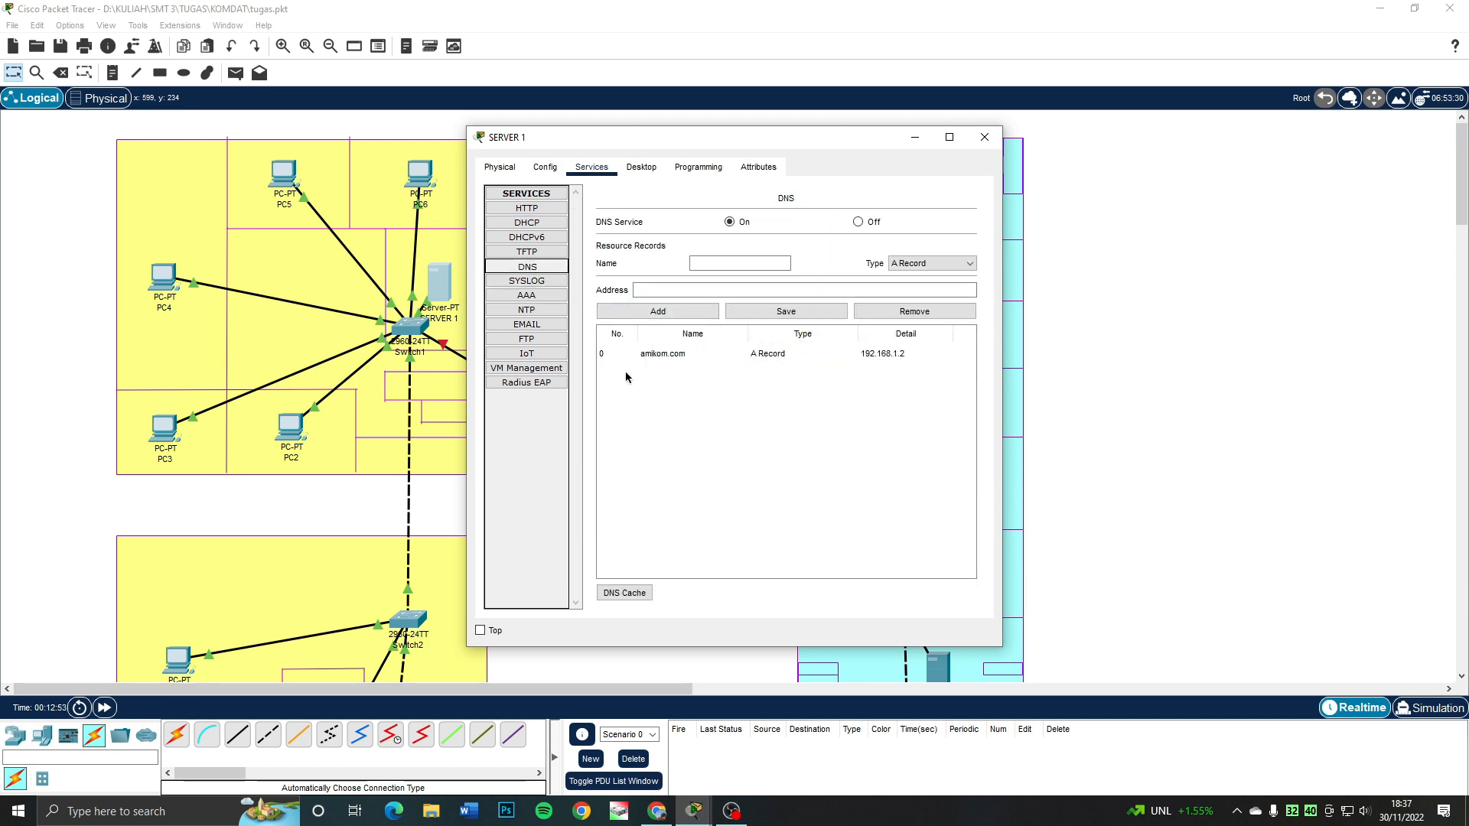
click(677, 360)
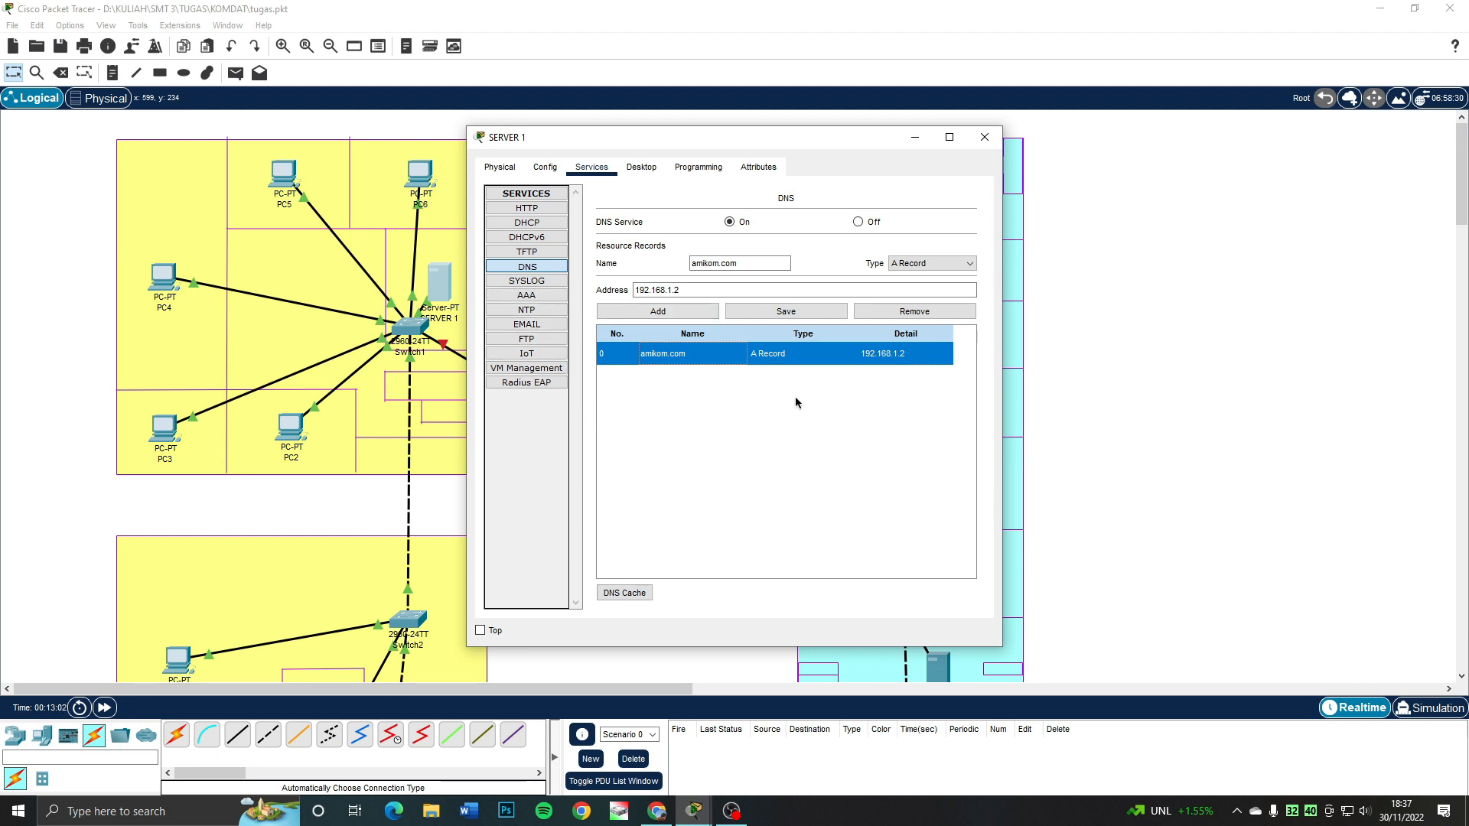
click(643, 292)
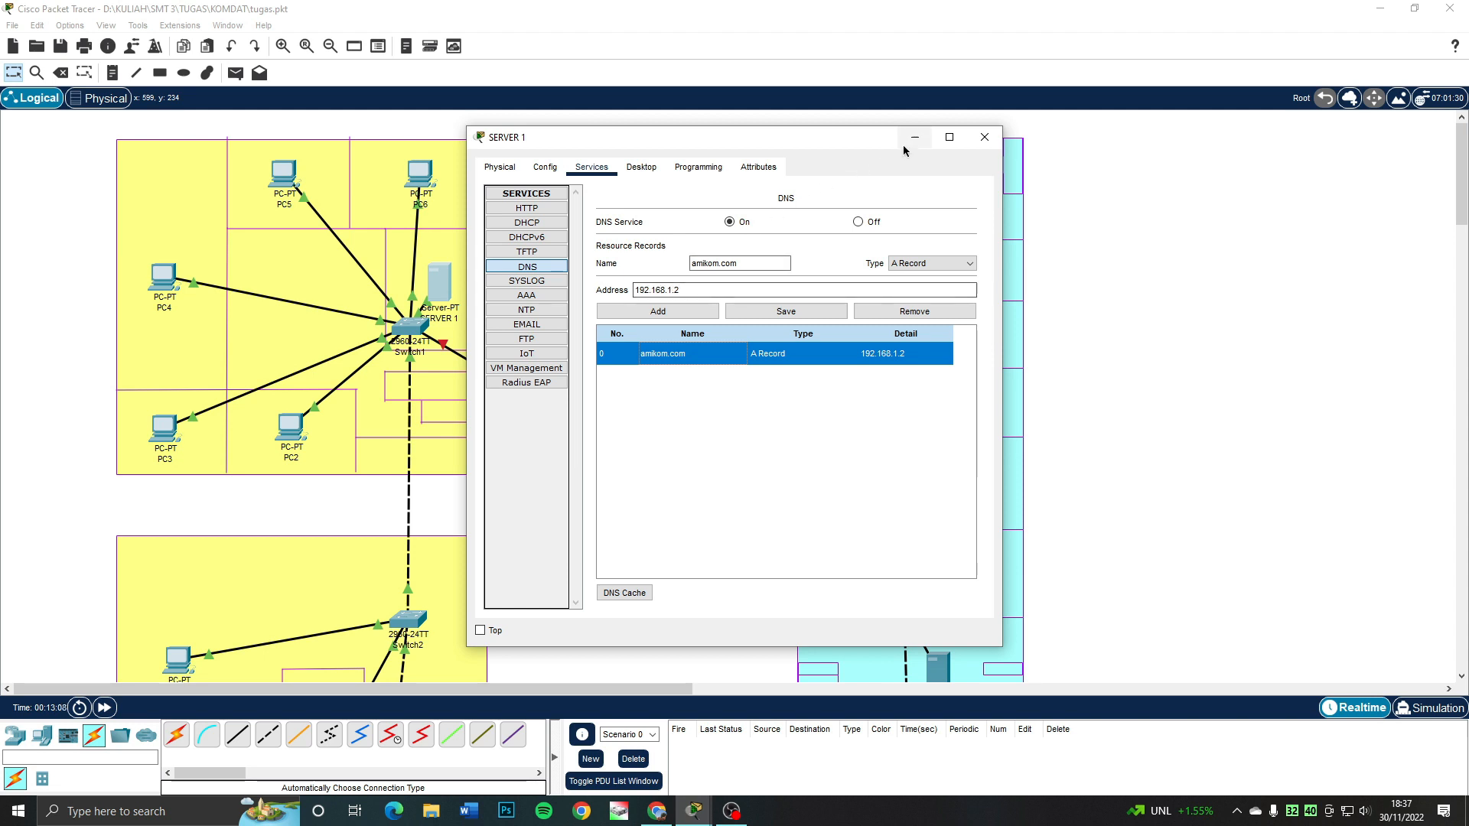
click(984, 137)
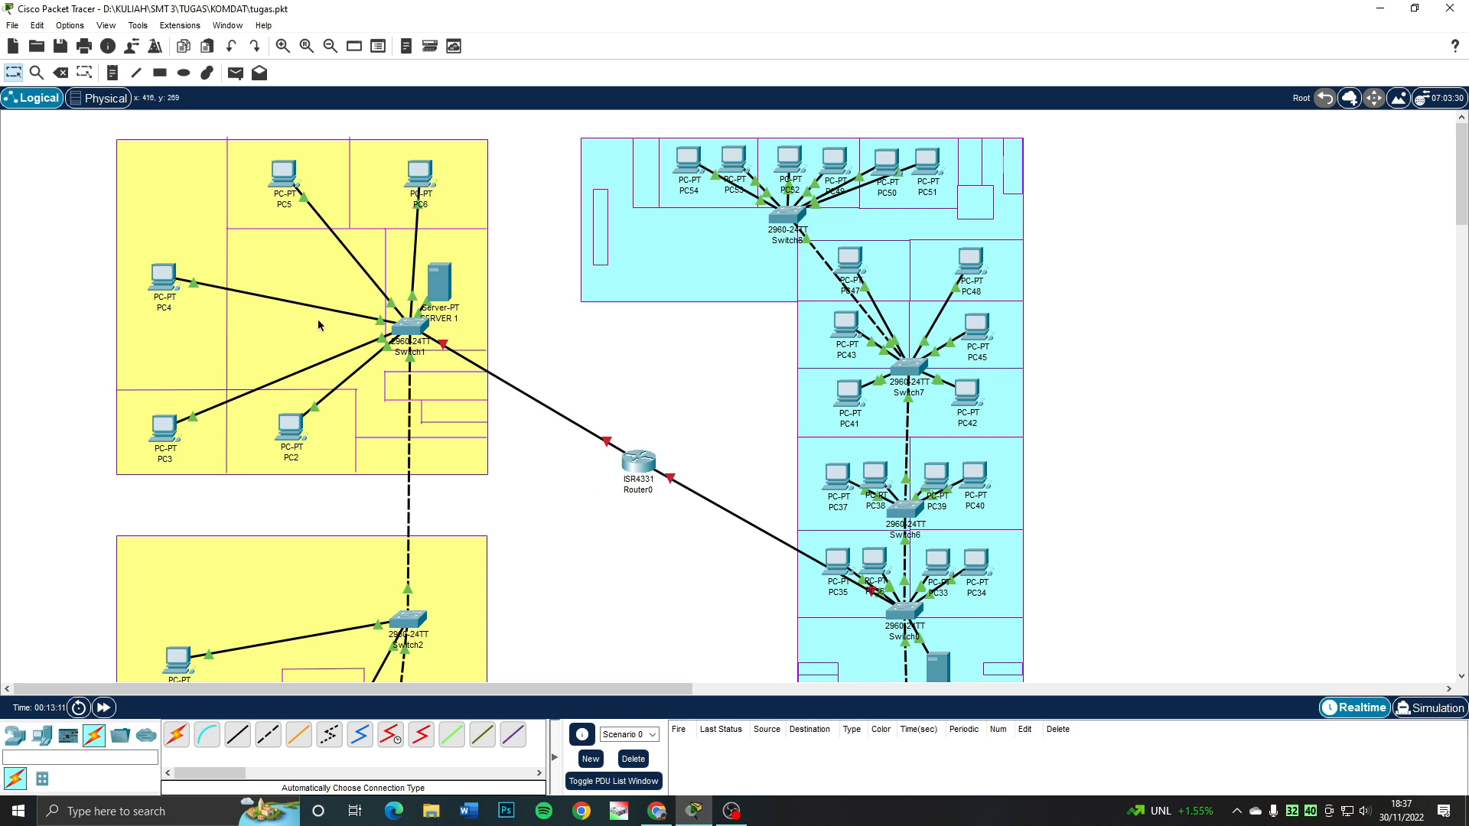
- Switch PC2 in the uppermost yellow block to DHCP addressing and close its window
click(298, 426)
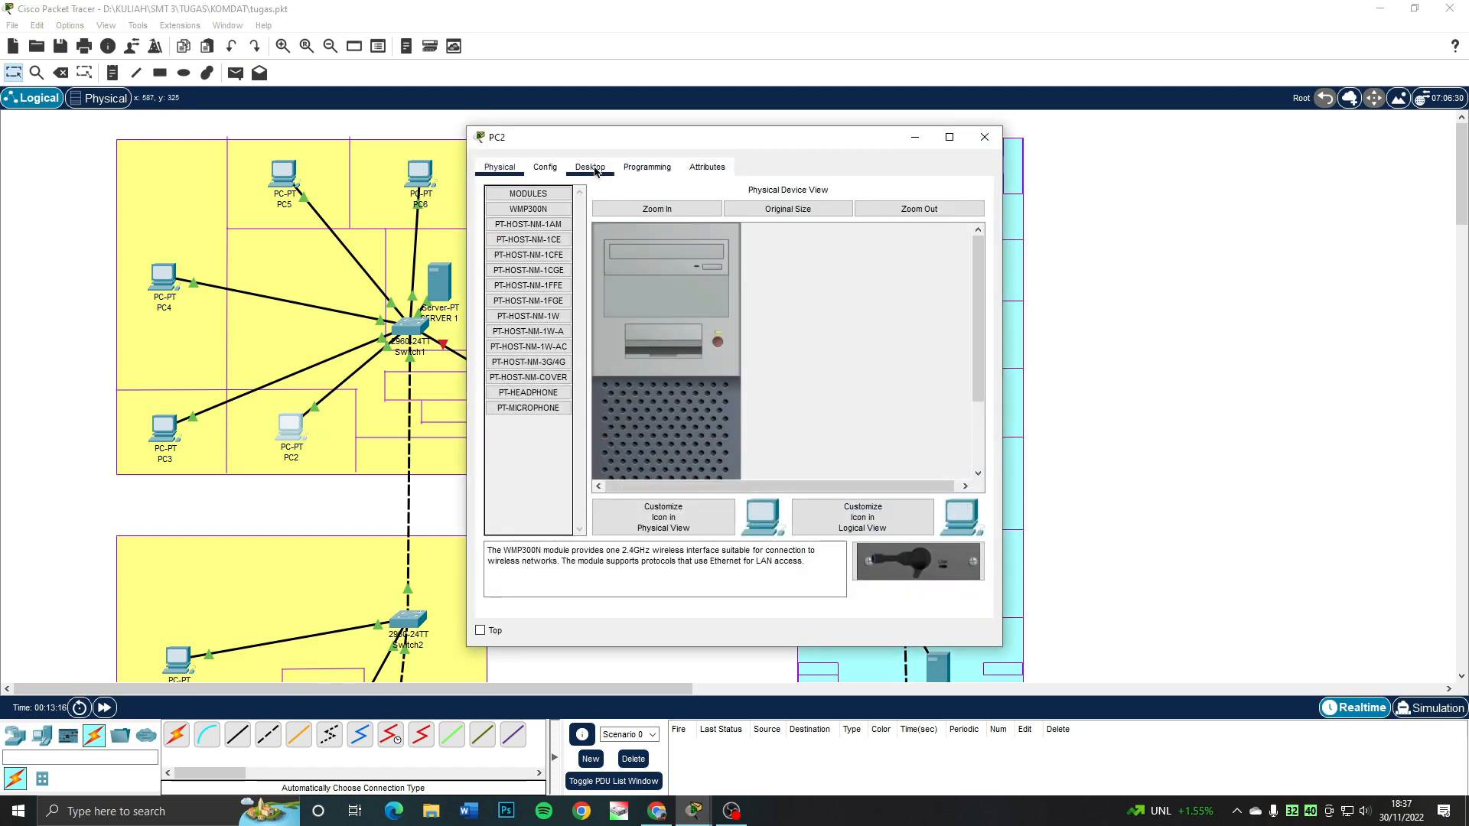
click(590, 167)
click(536, 220)
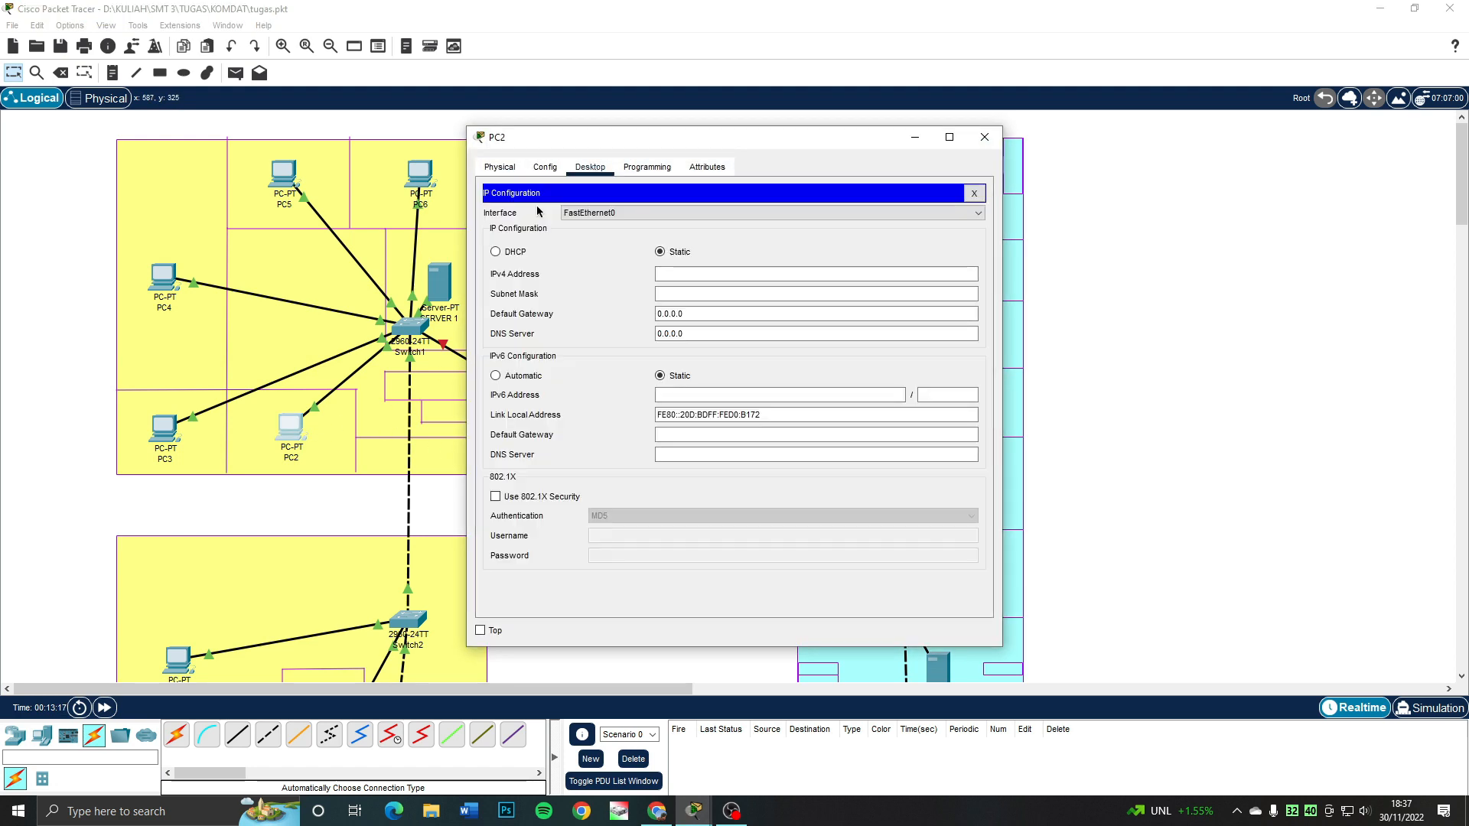
click(526, 253)
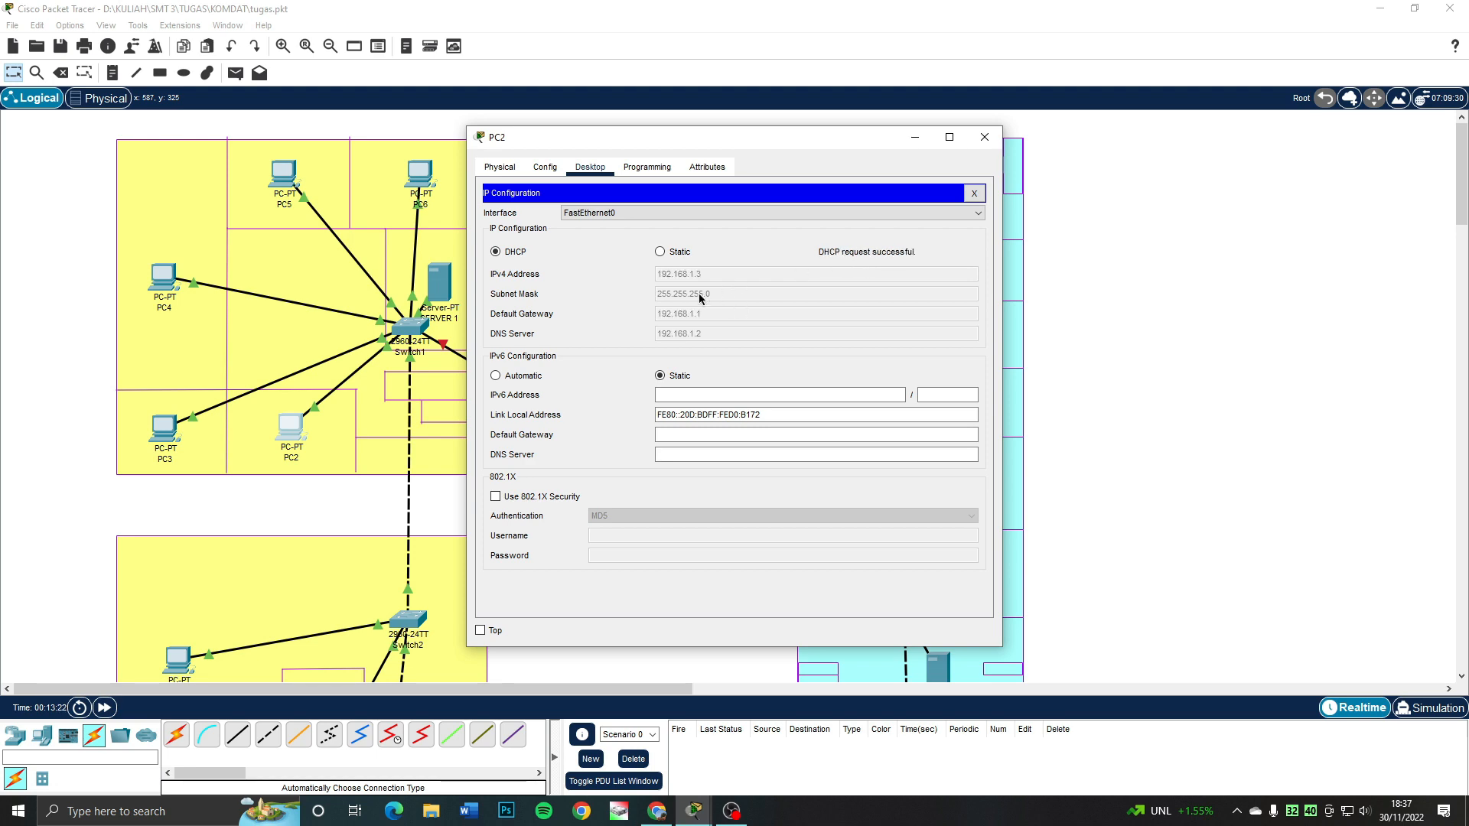
click(984, 137)
- Switch PC9 in the second yellow block to DHCP addressing and close its window
scroll(432, 352, down, 5)
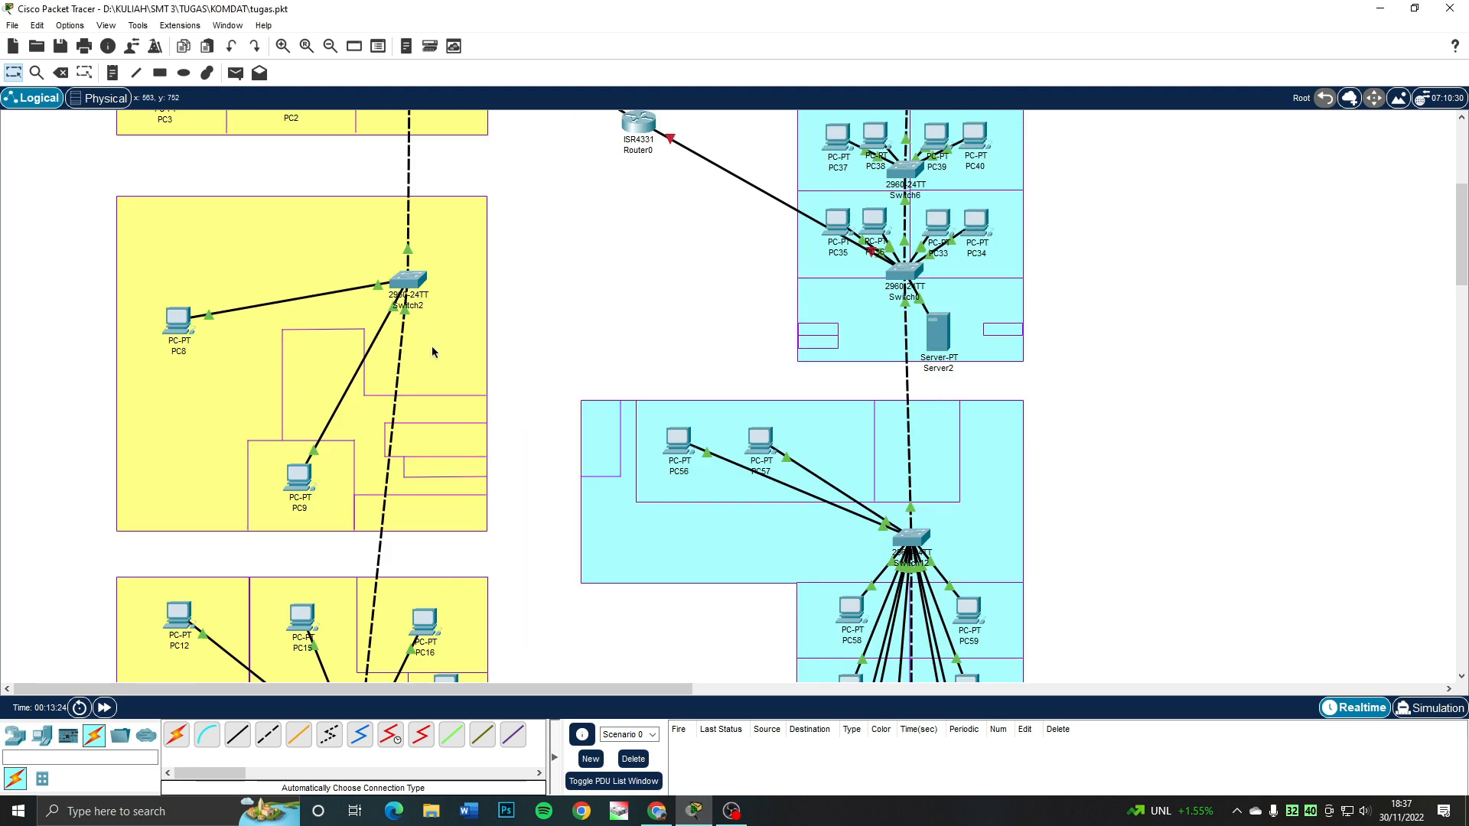
click(295, 478)
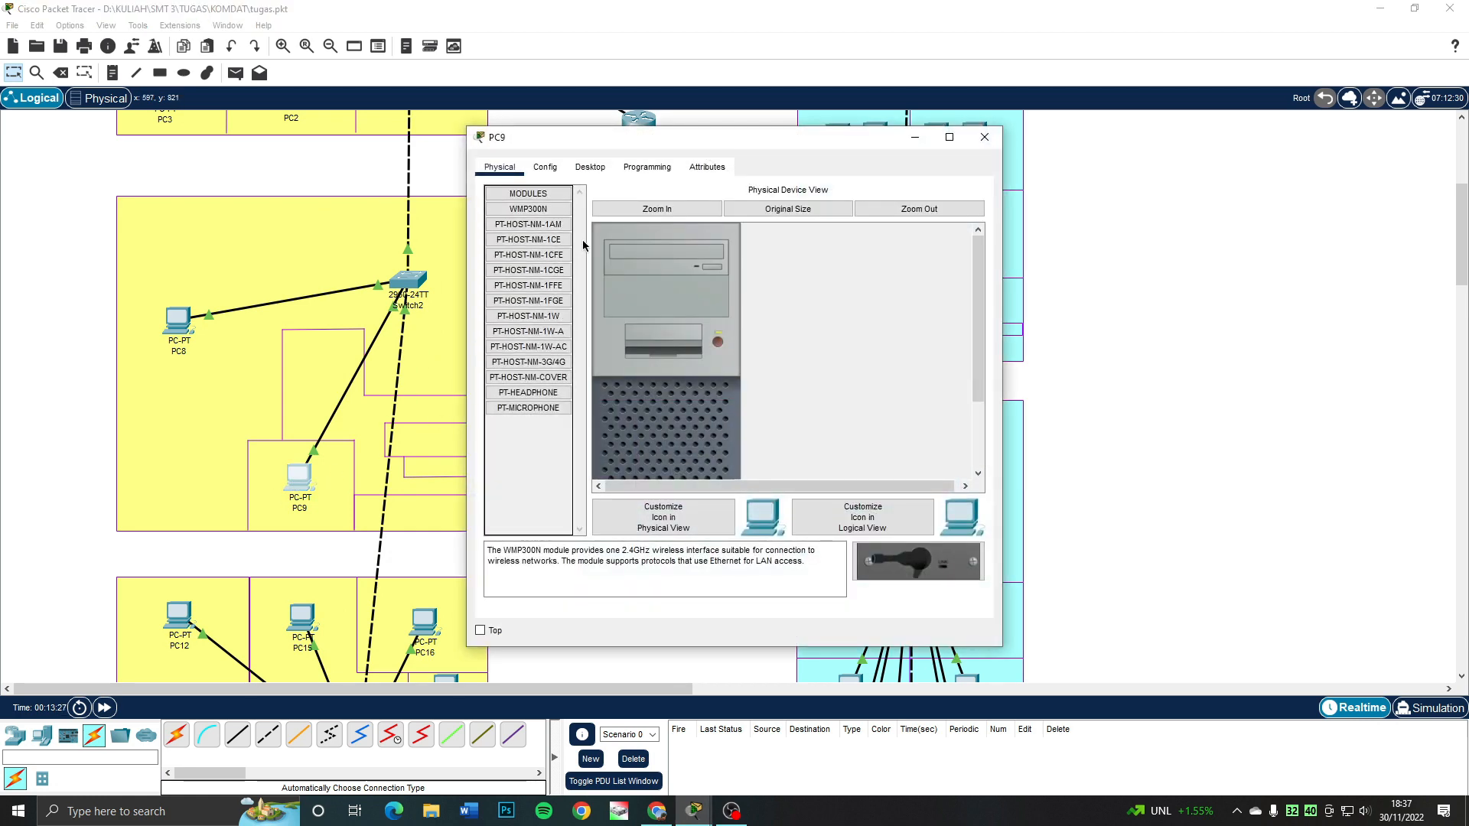
click(589, 167)
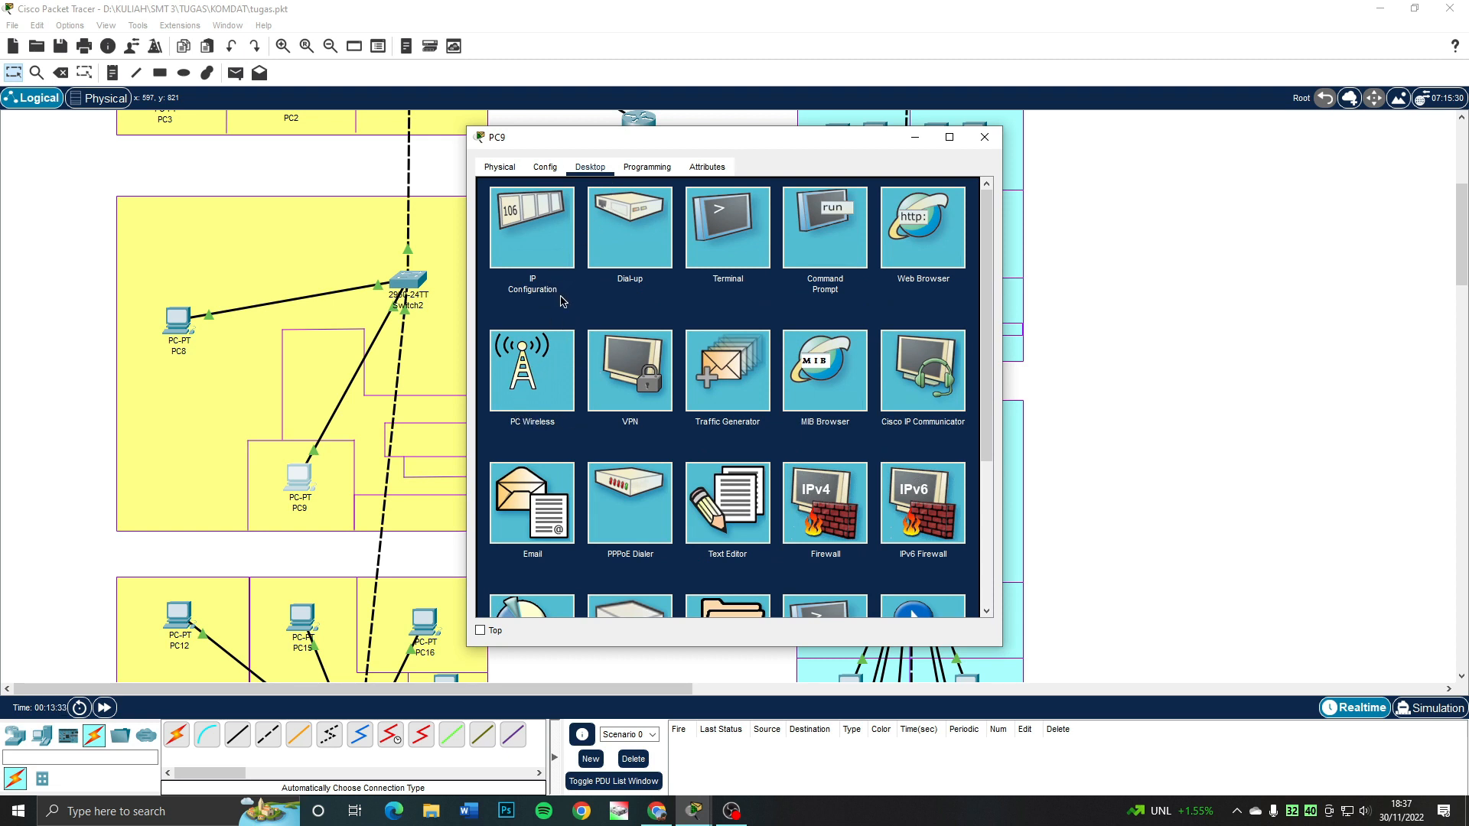
click(560, 295)
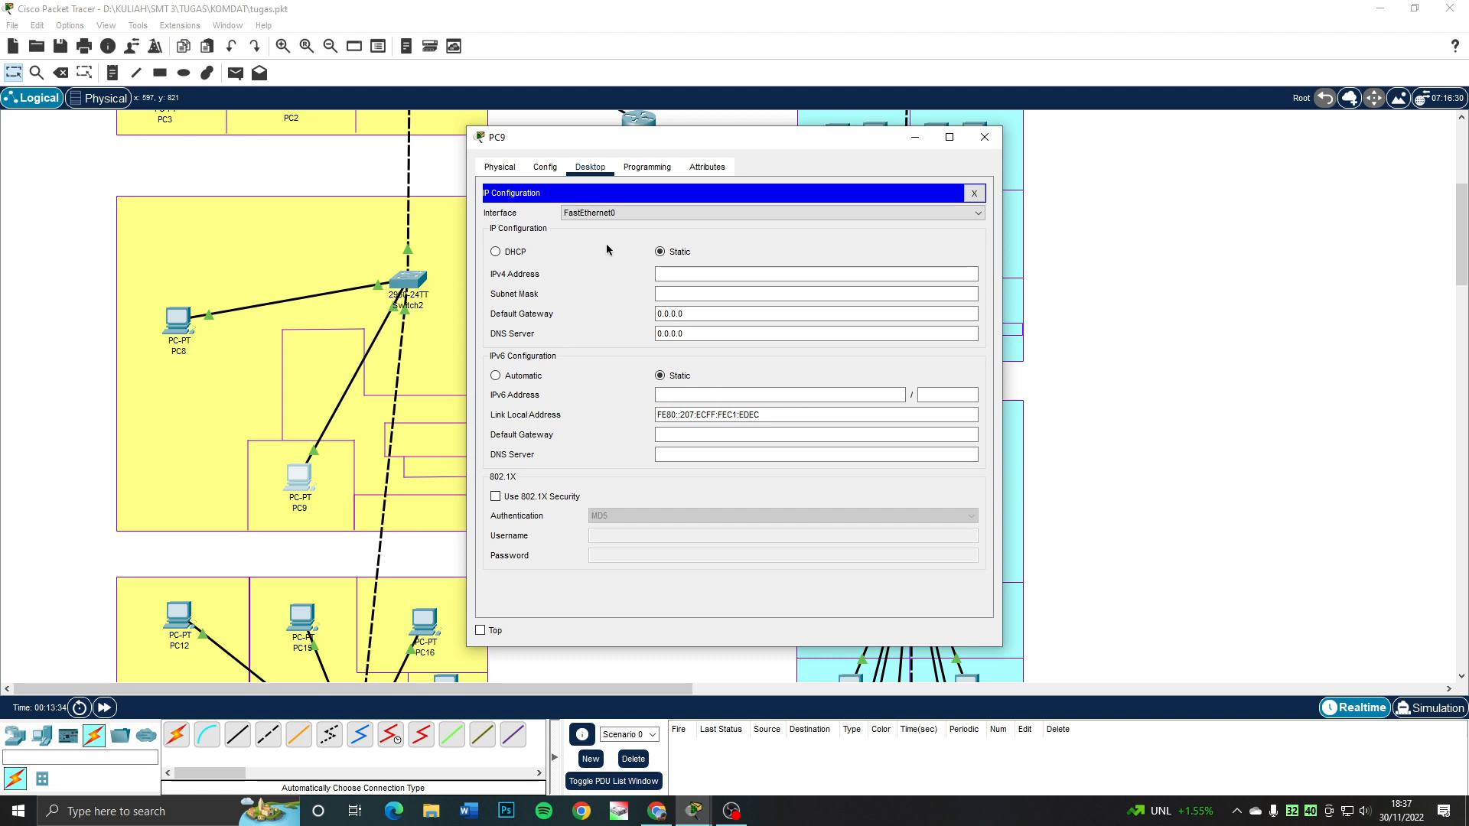
click(497, 253)
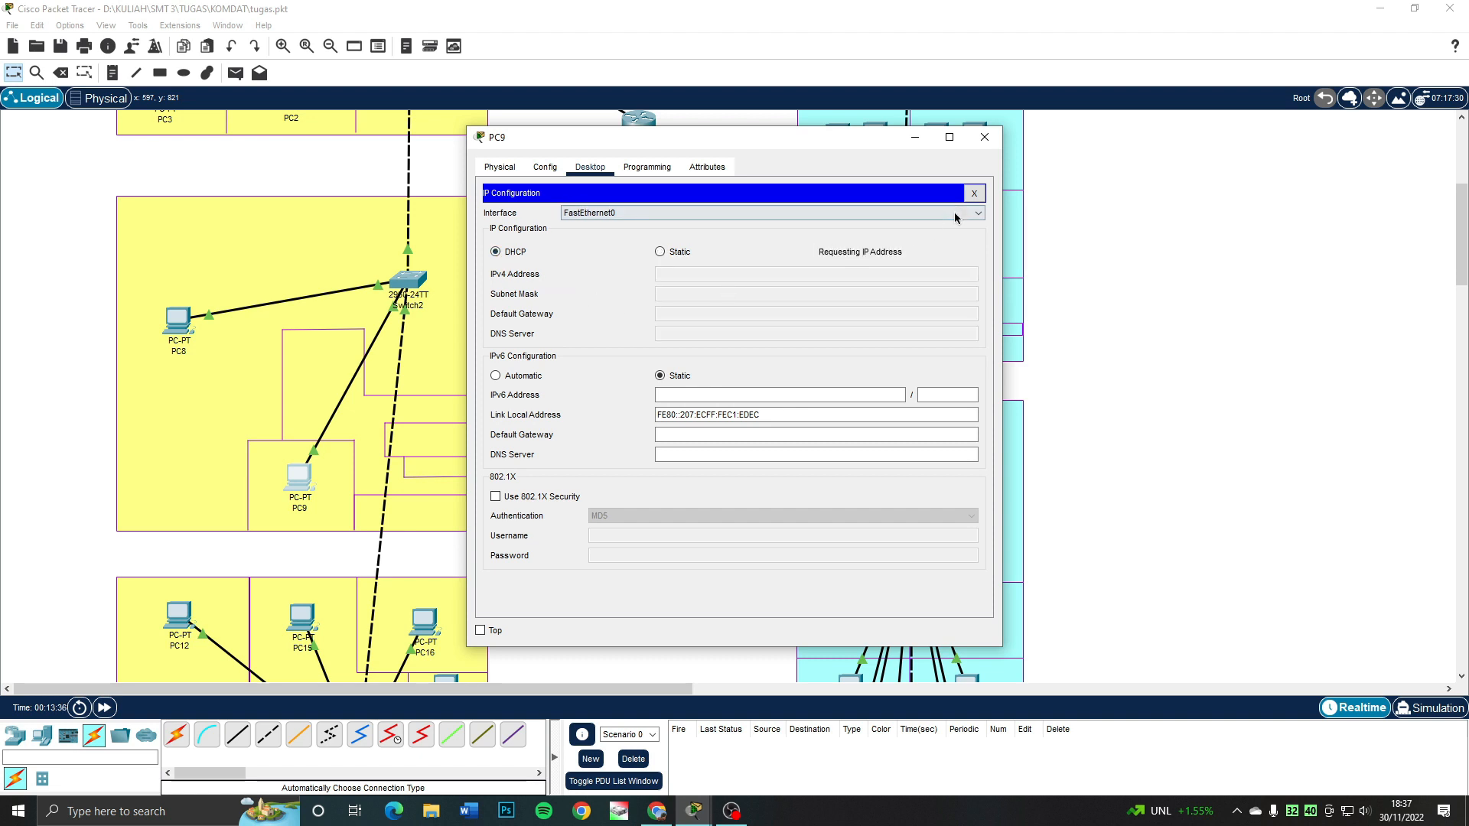
click(984, 137)
- Look over the yellow and blue blocks from Router0 down to the block of Switch14
scroll(576, 352, down, 10)
scroll(584, 355, down, 3)
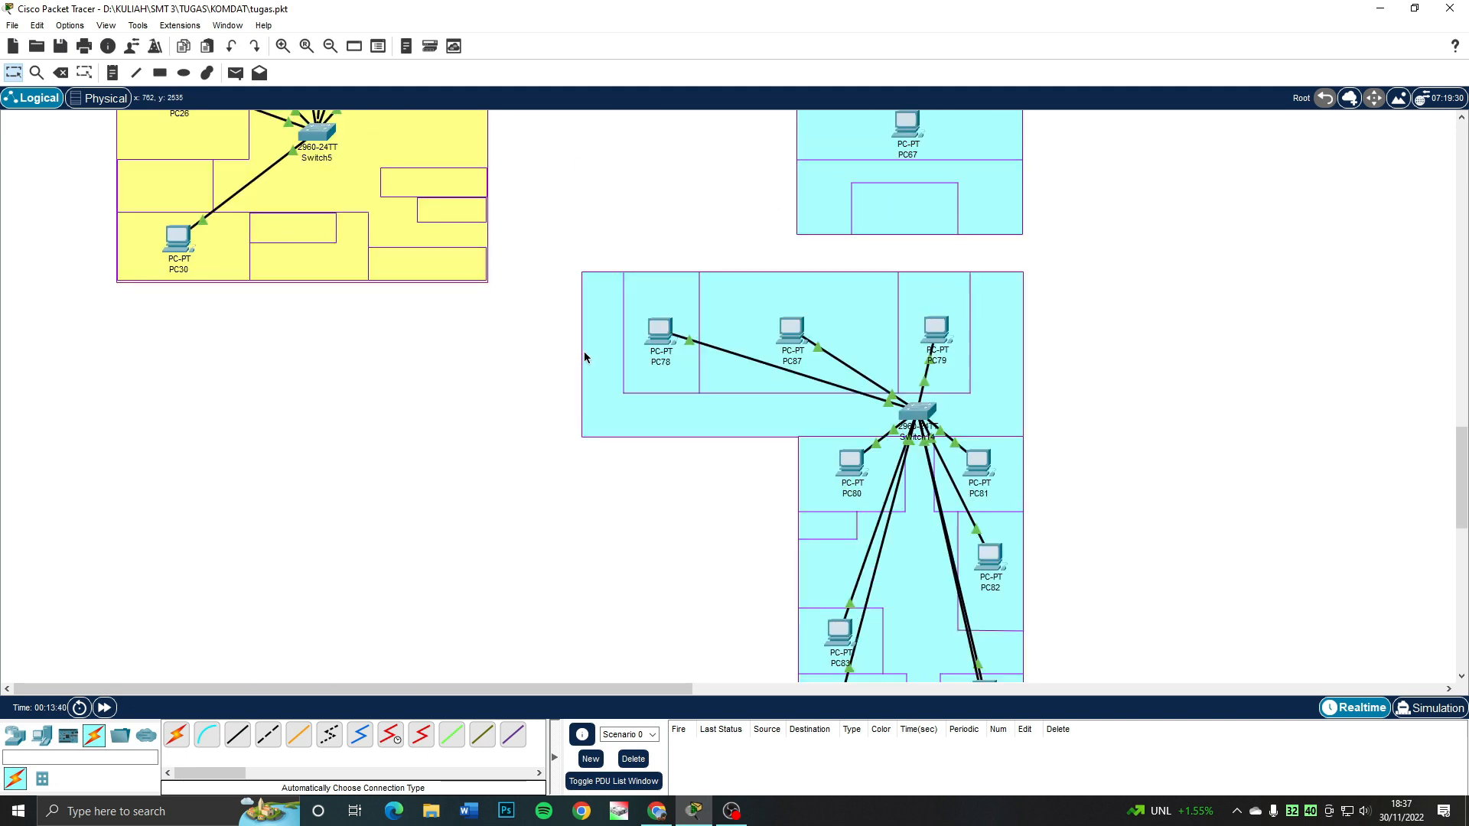
scroll(584, 356, up, 15)
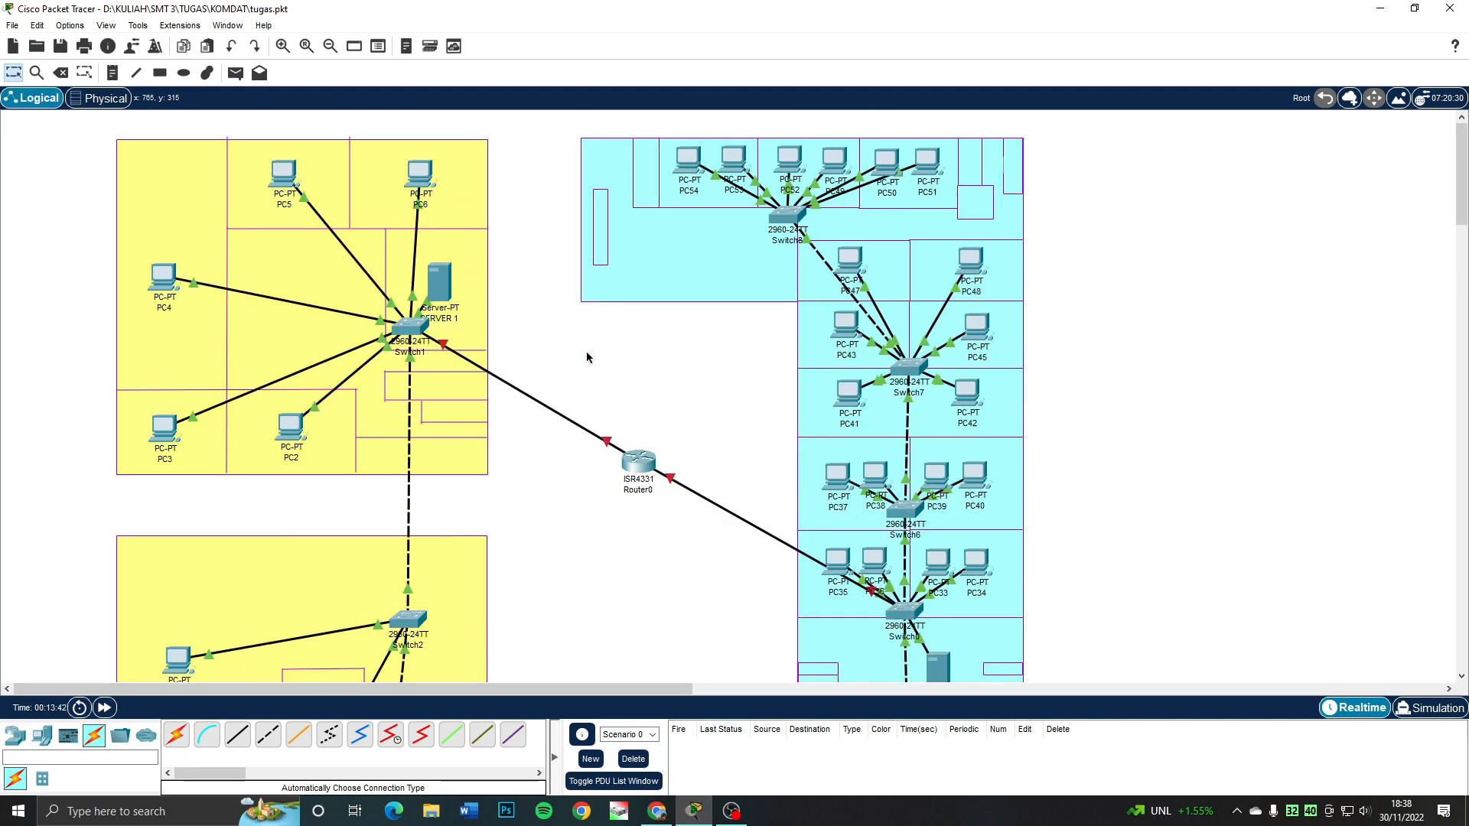
scroll(562, 360, down, 5)
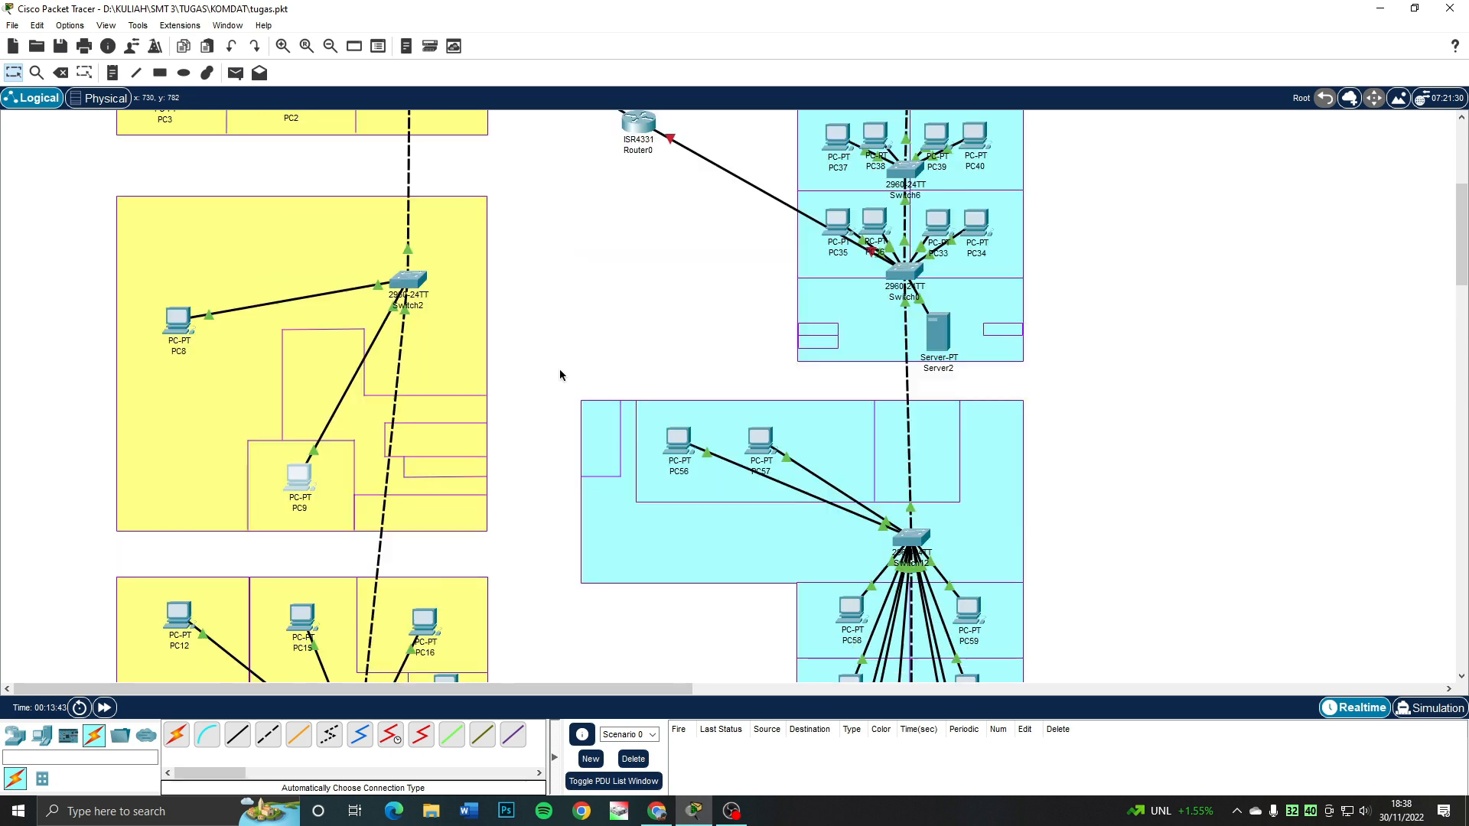
scroll(557, 369, down, 10)
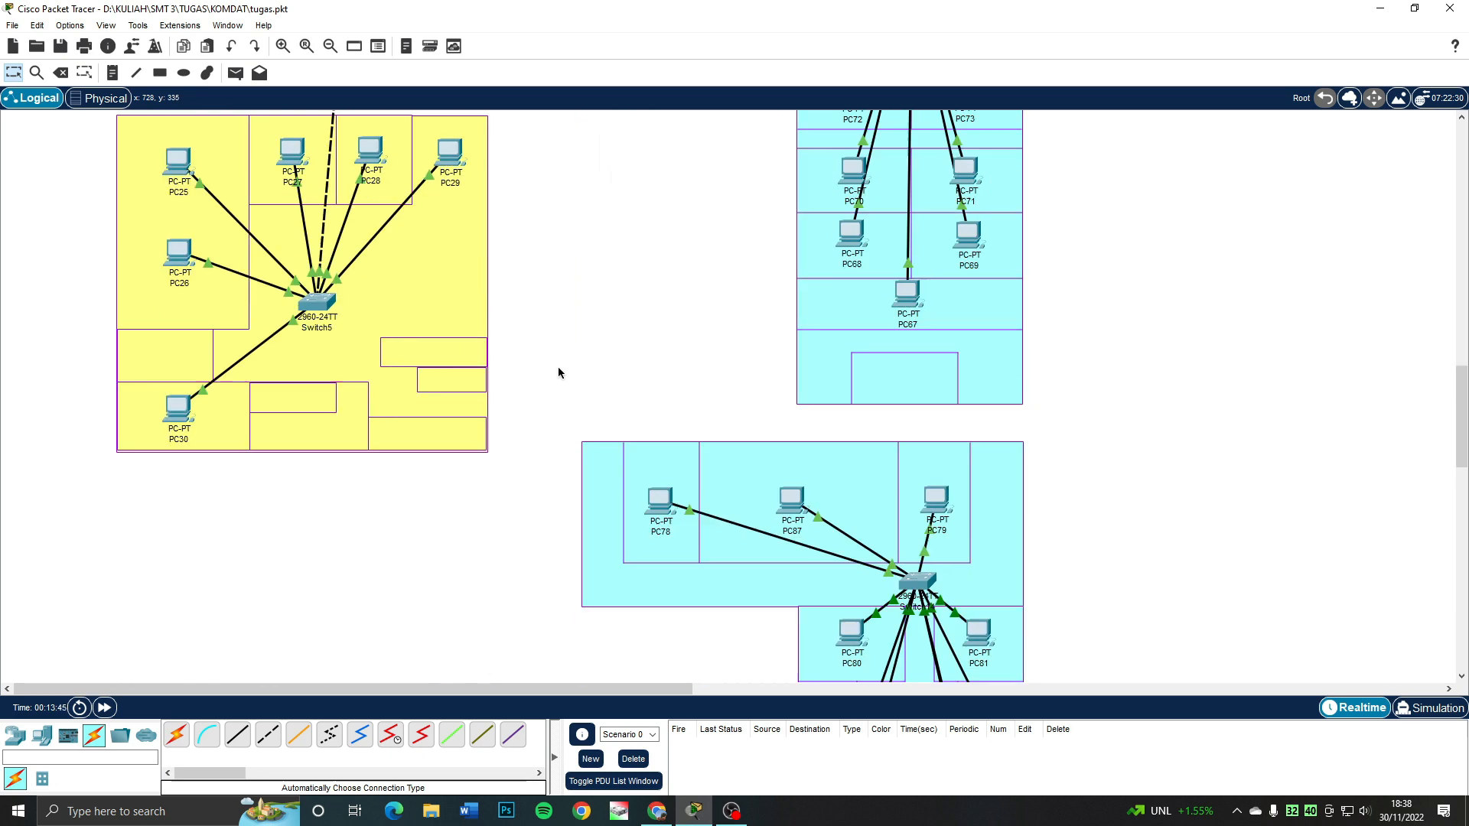
scroll(557, 366, up, 2)
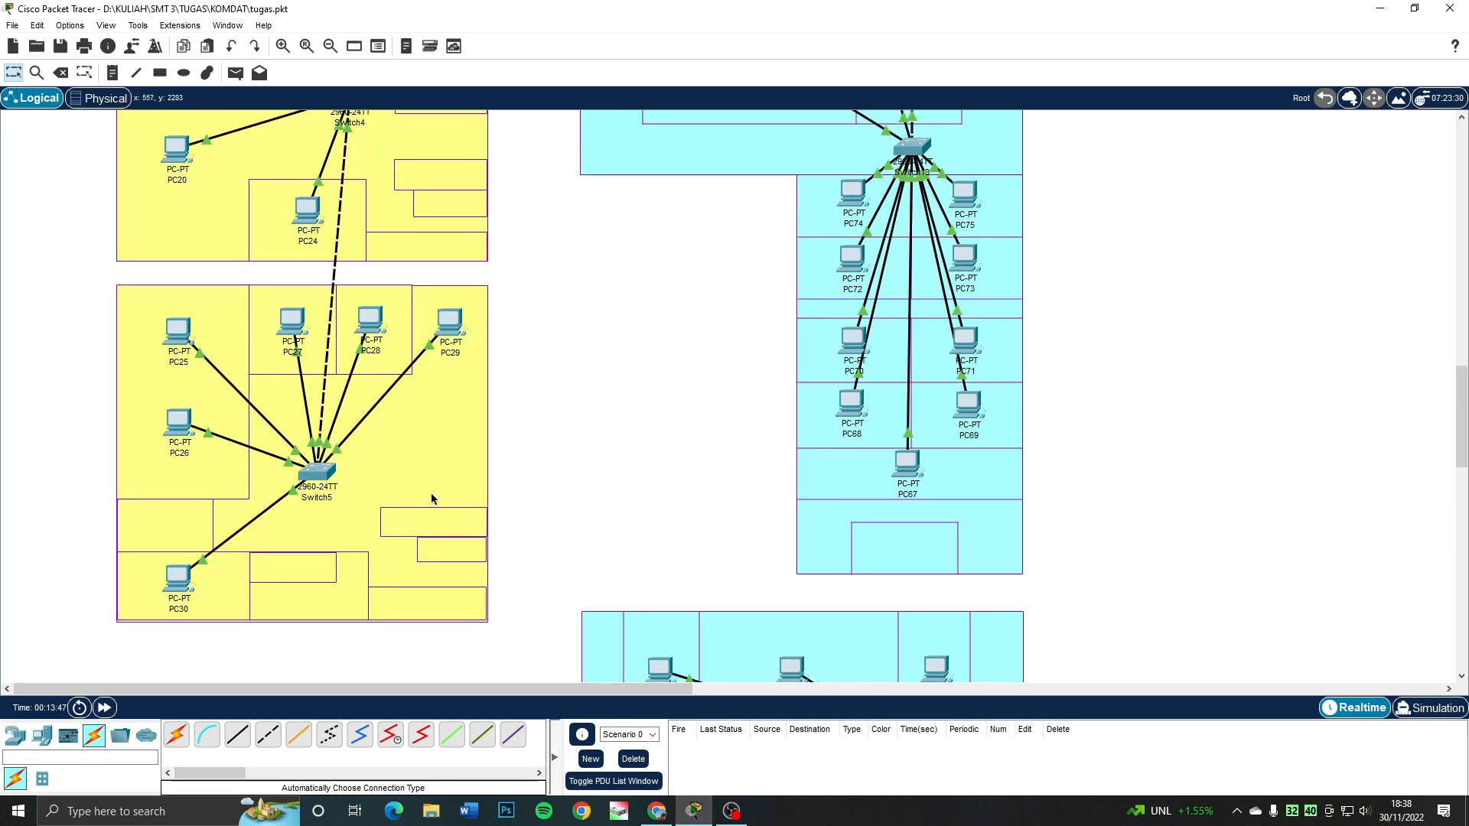
scroll(443, 476, down, 2)
scroll(399, 475, up, 18)
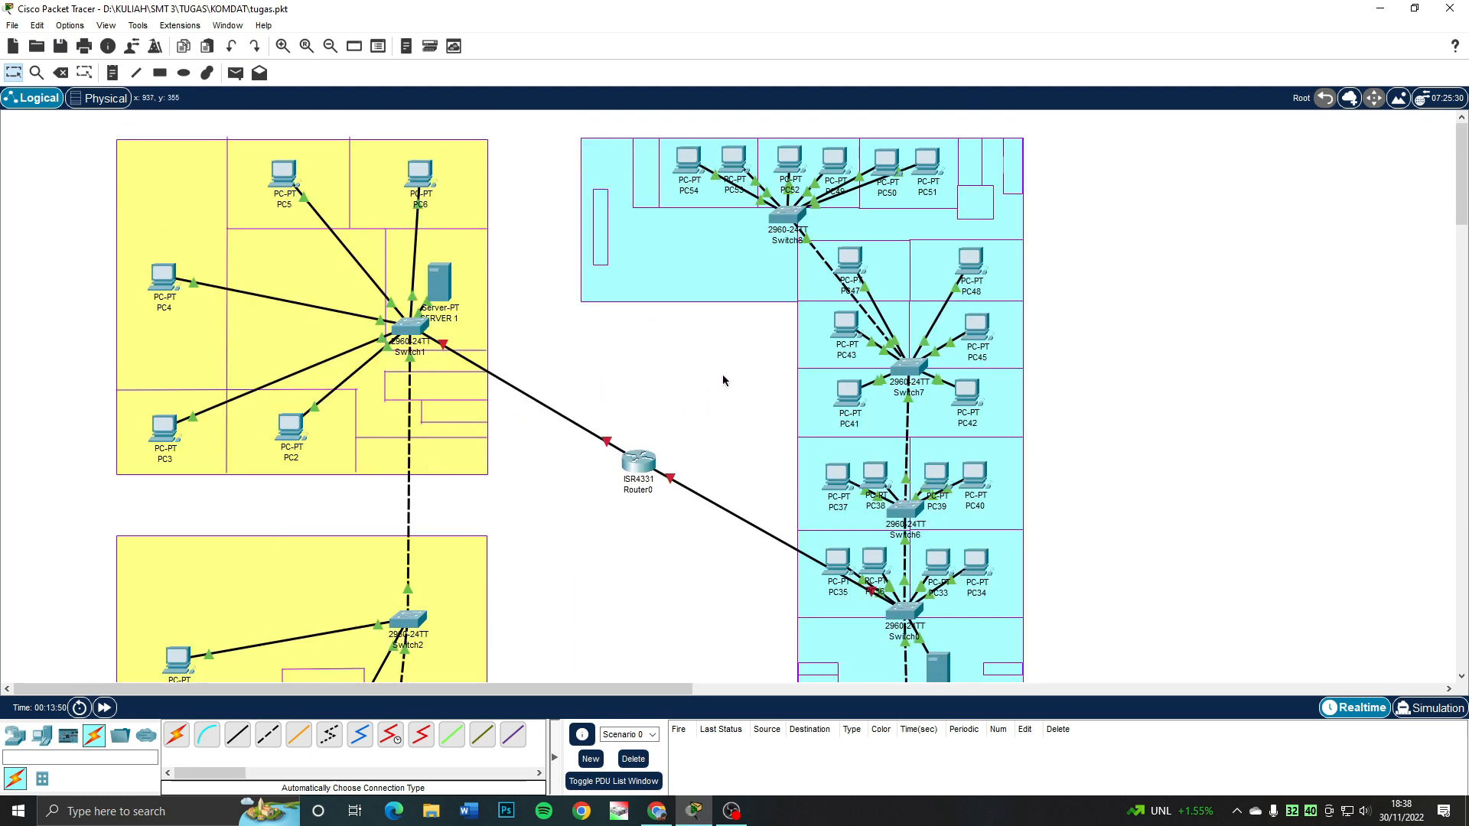
- Move Router0 down until it is level with the blue block's switch beside Server2
scroll(794, 312, down, 2)
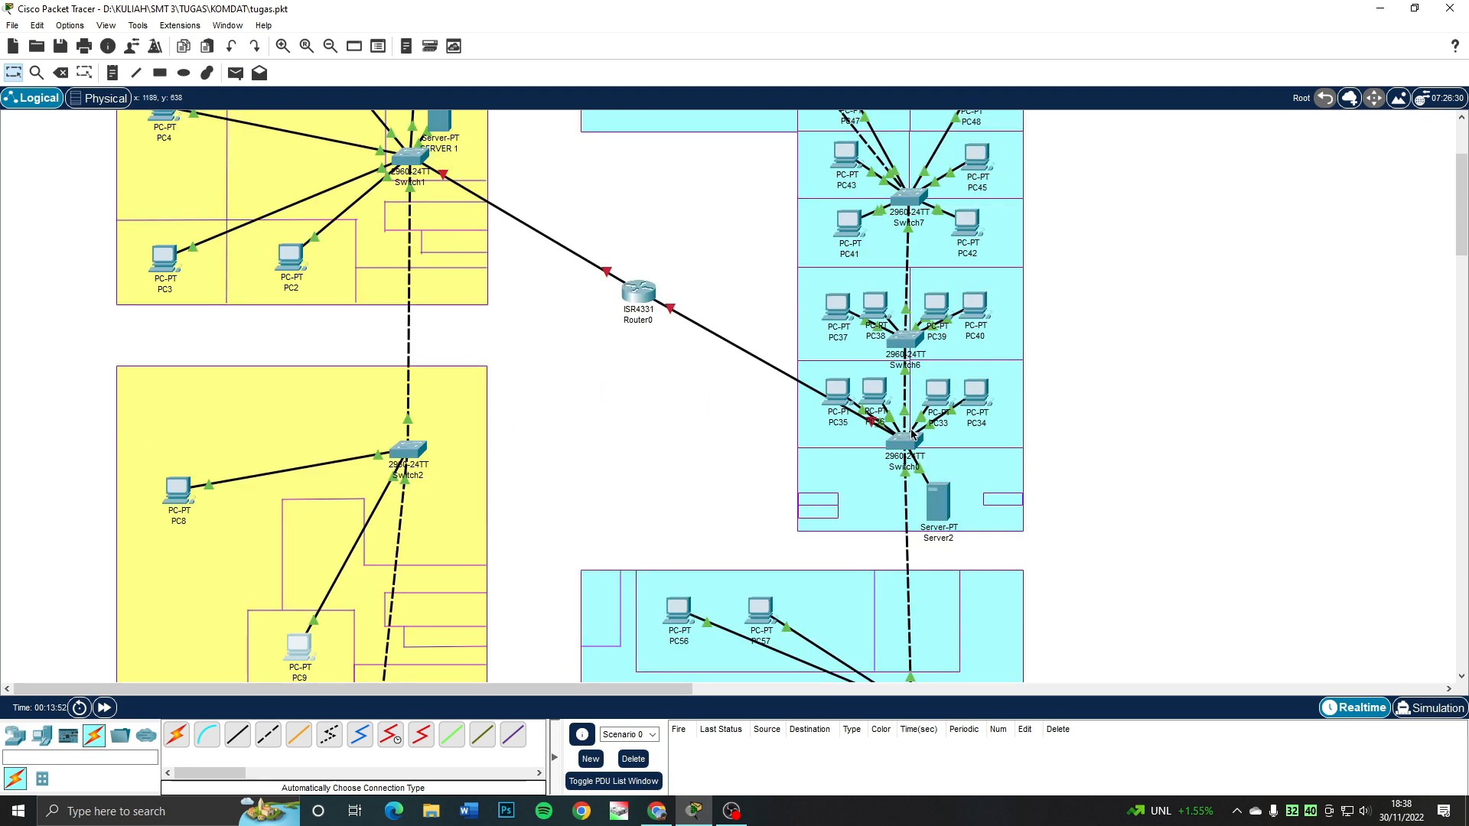
drag(634, 296, 659, 440)
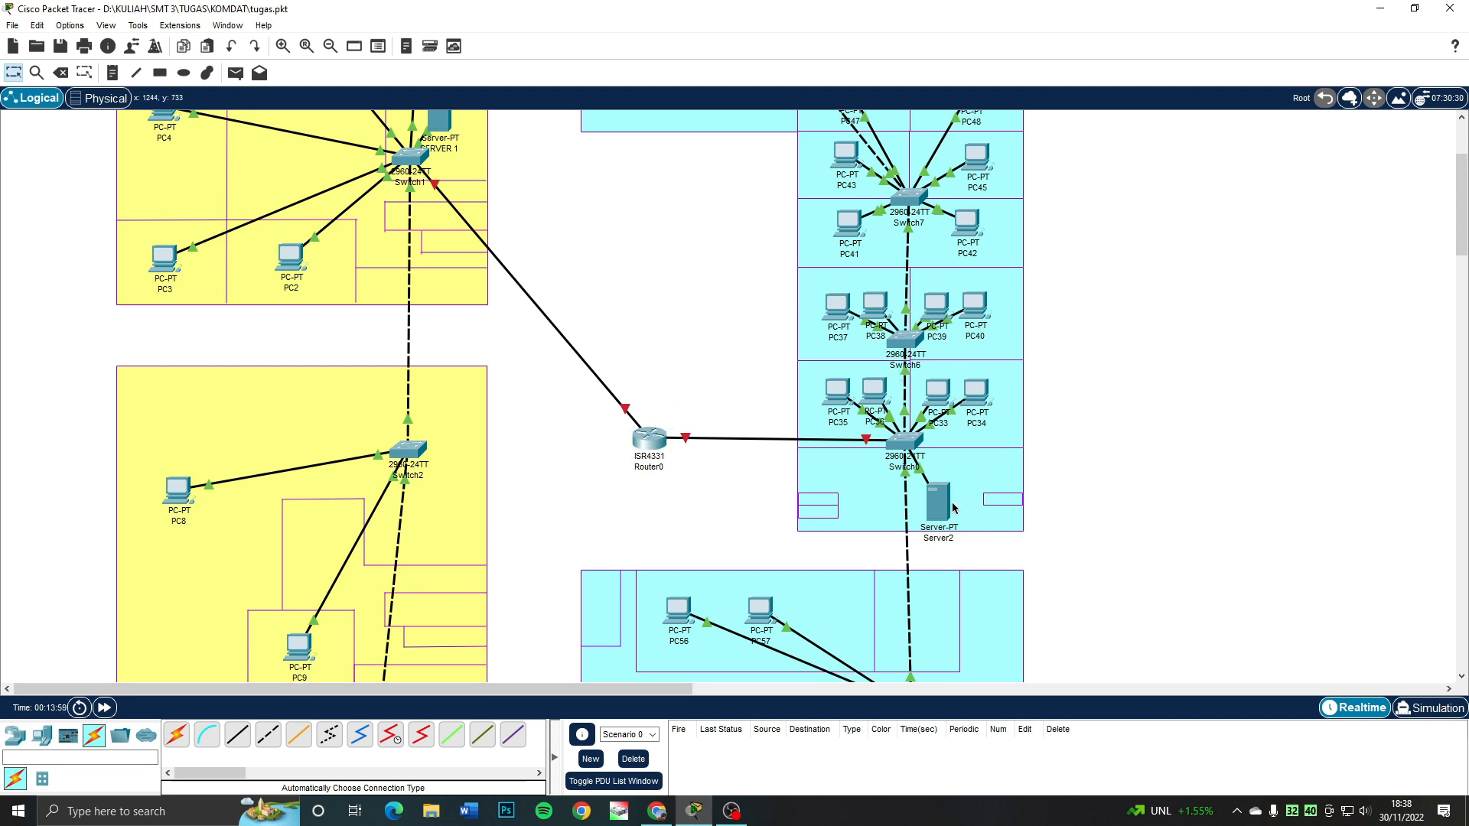
- Give Server2 in the blue area the static IPv4 address 192.168.2.2 with subnet mask 255.255.255.0
click(946, 510)
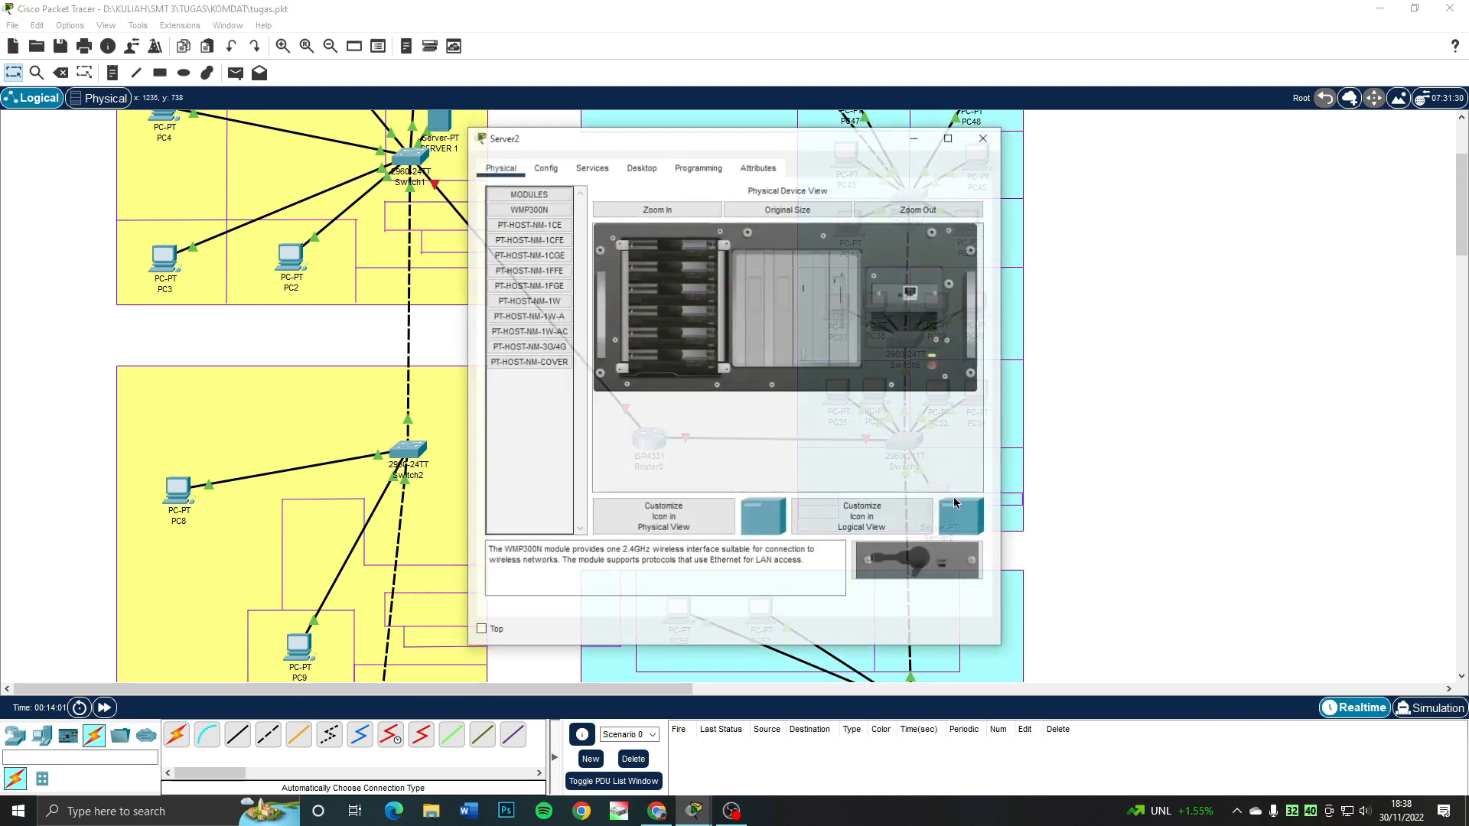
click(593, 175)
click(633, 175)
click(533, 220)
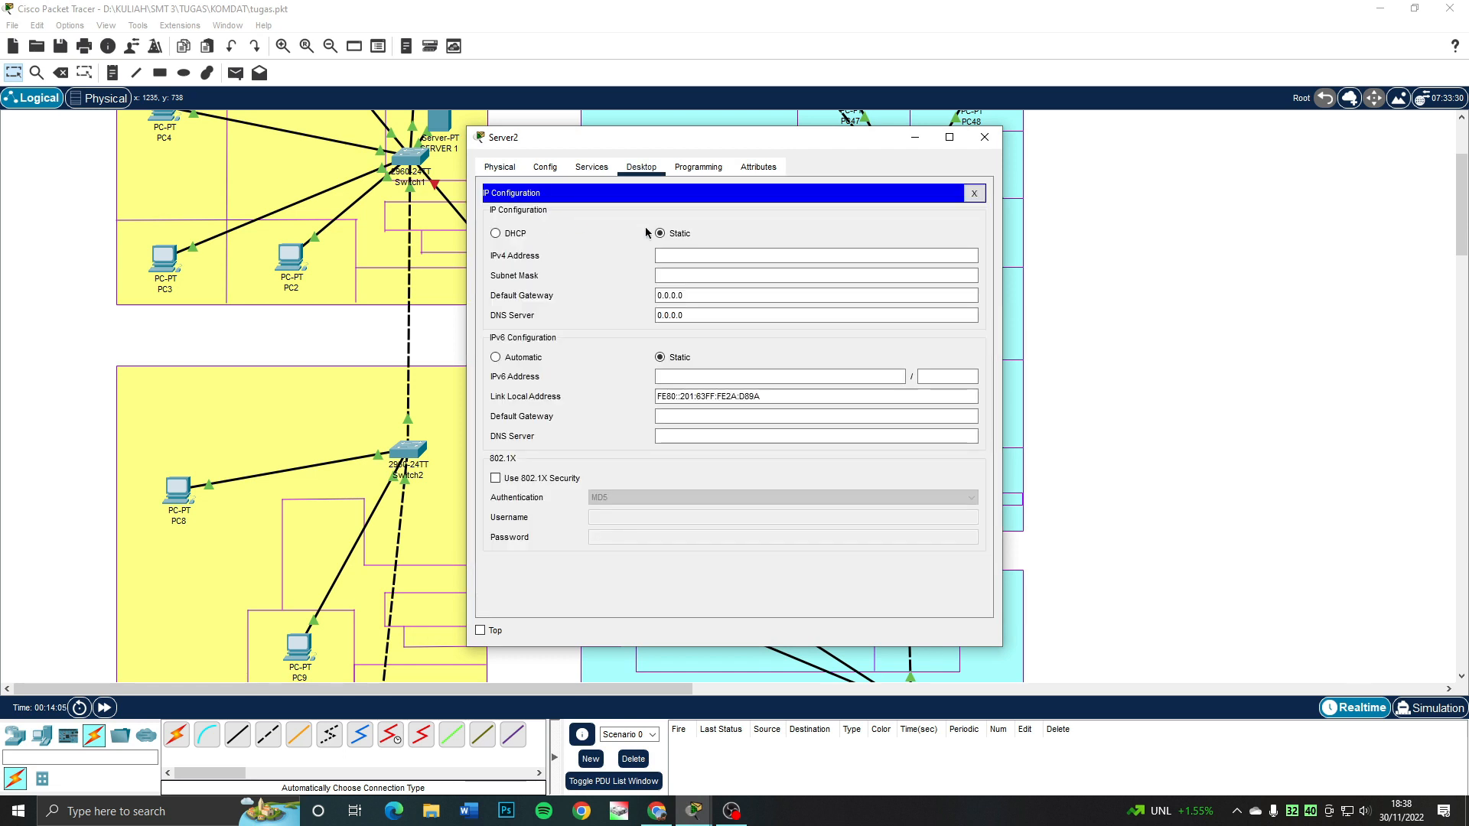
click(694, 254)
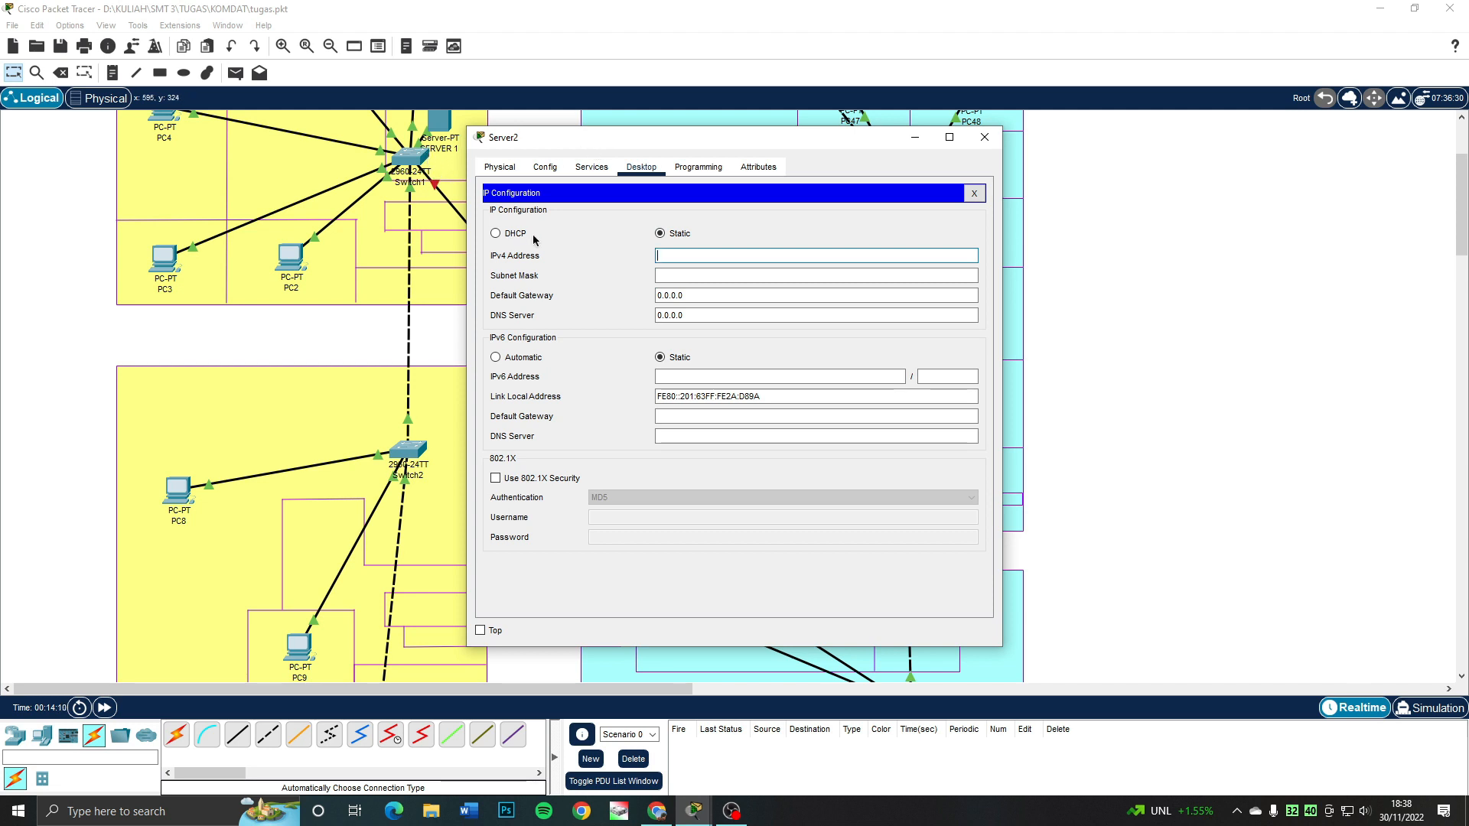
text(192.168.2.2)
click(693, 276)
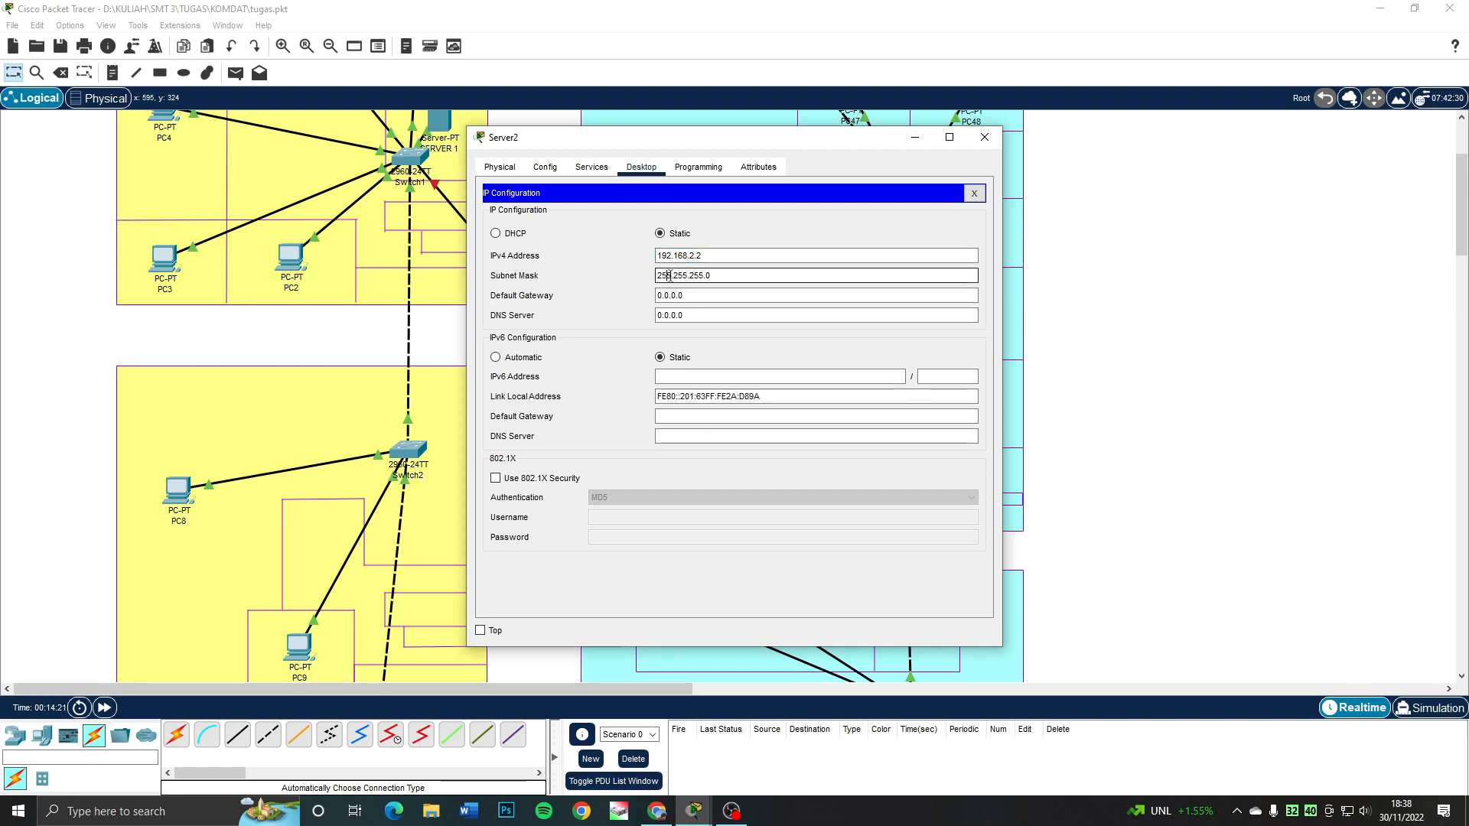
- Set Server2's default gateway to 192.168.2.1 and its DNS server to 192.168.2.2
key(Tab)
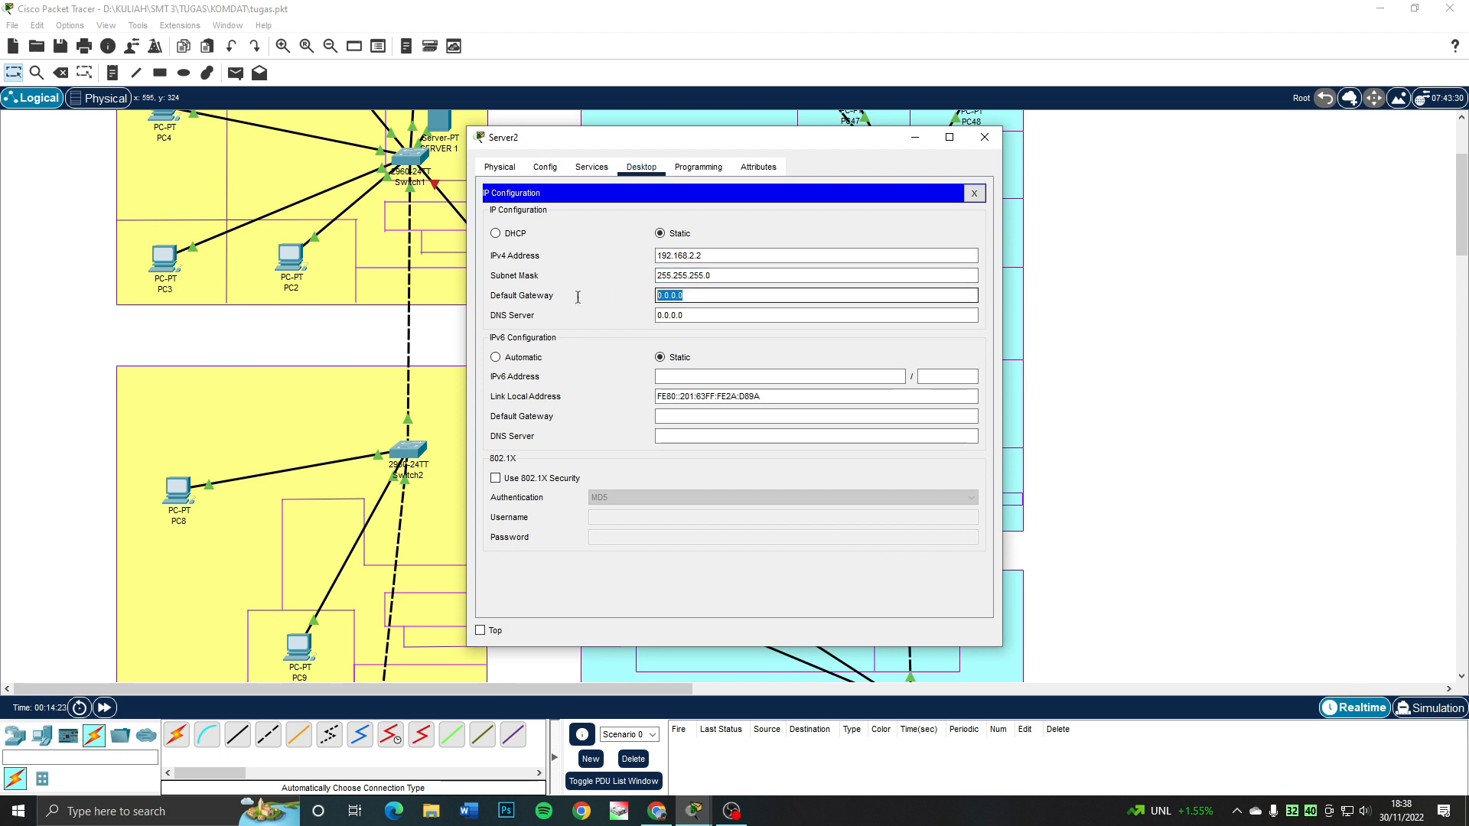
key(BackSpace)
drag(747, 255, 656, 257)
key(ctrl+c)
click(711, 296)
key(ctrl+v)
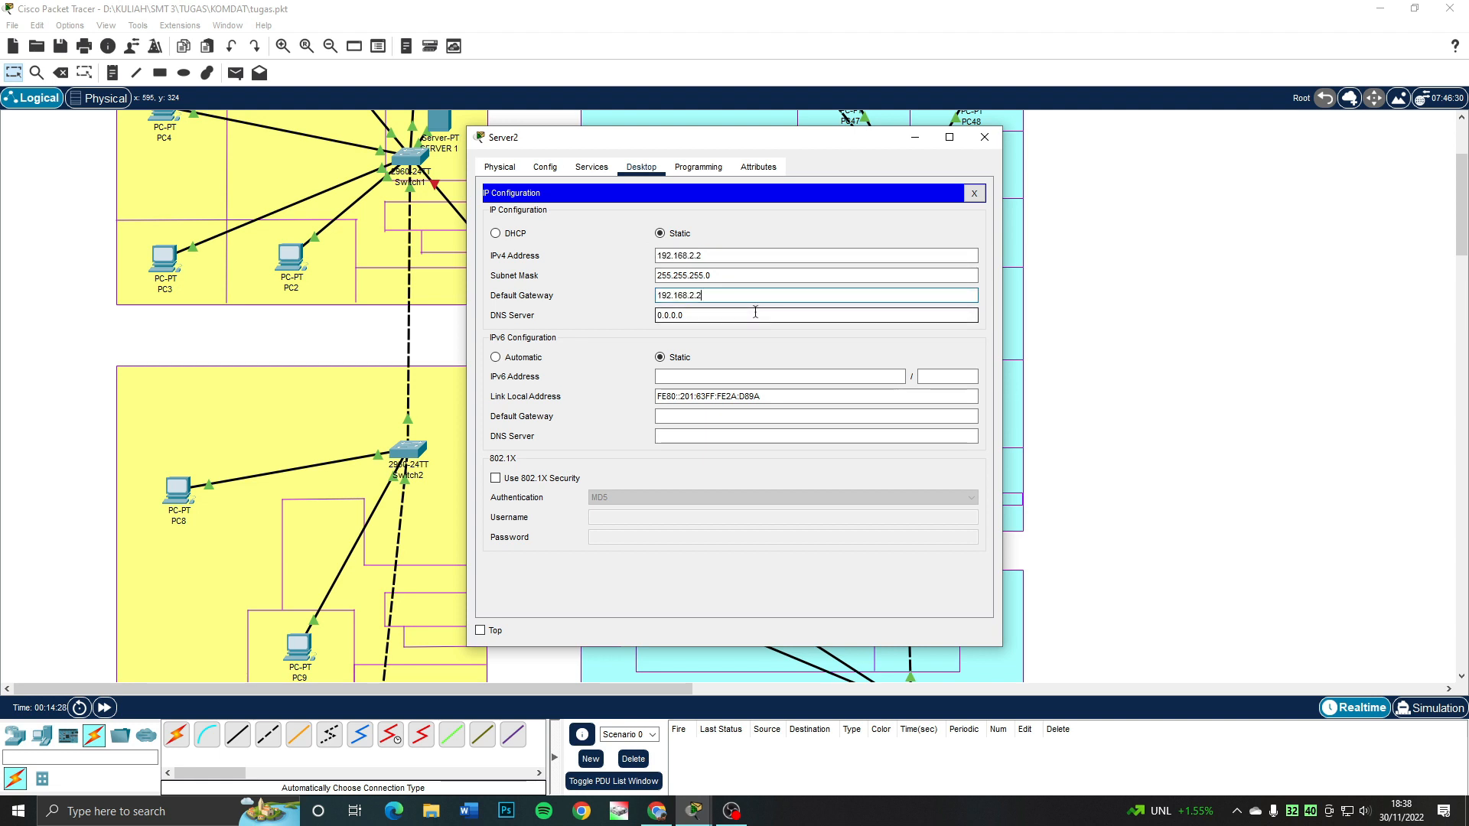
key(Tab)
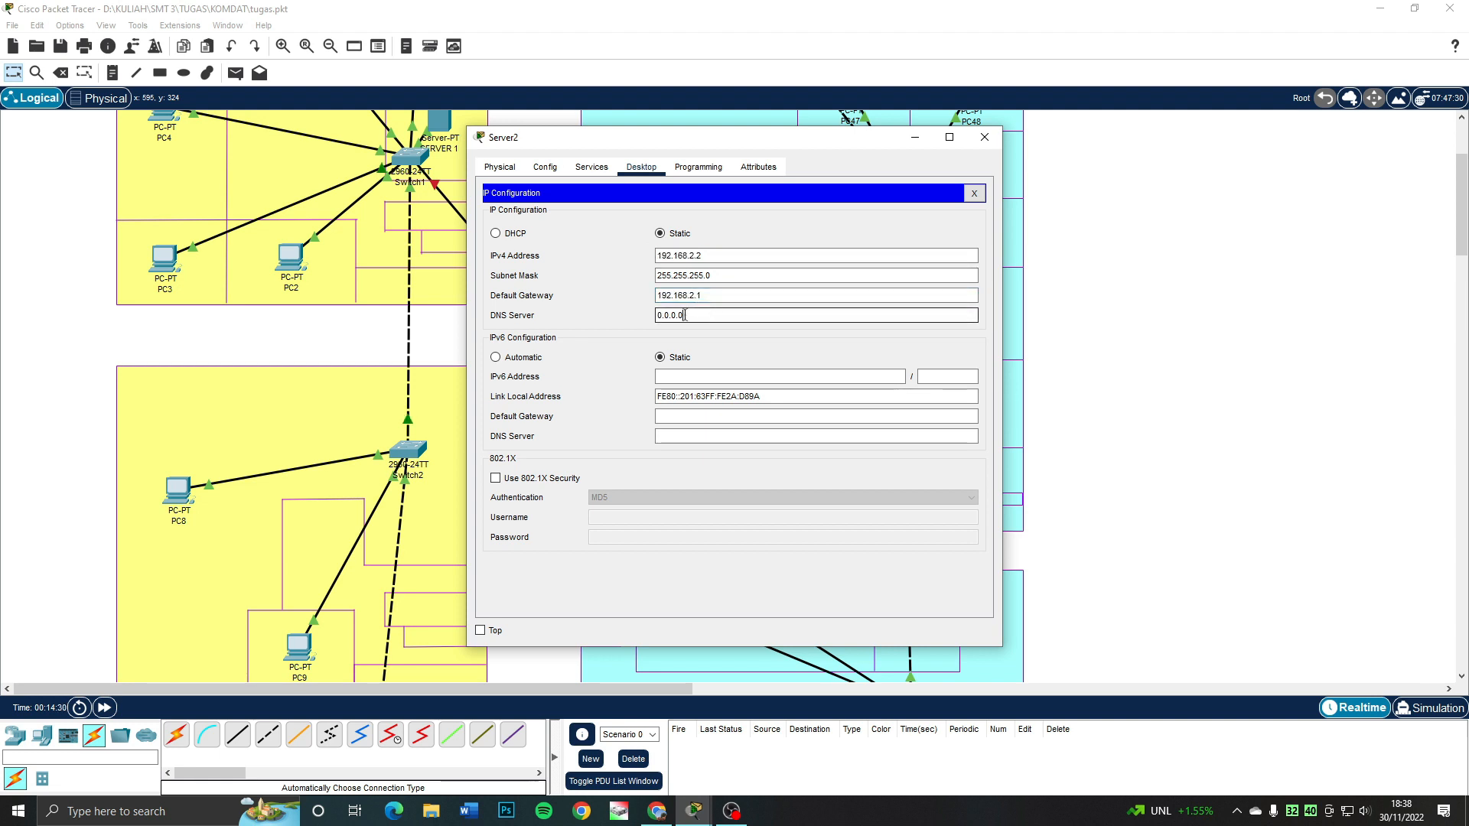
key(BackSpace)
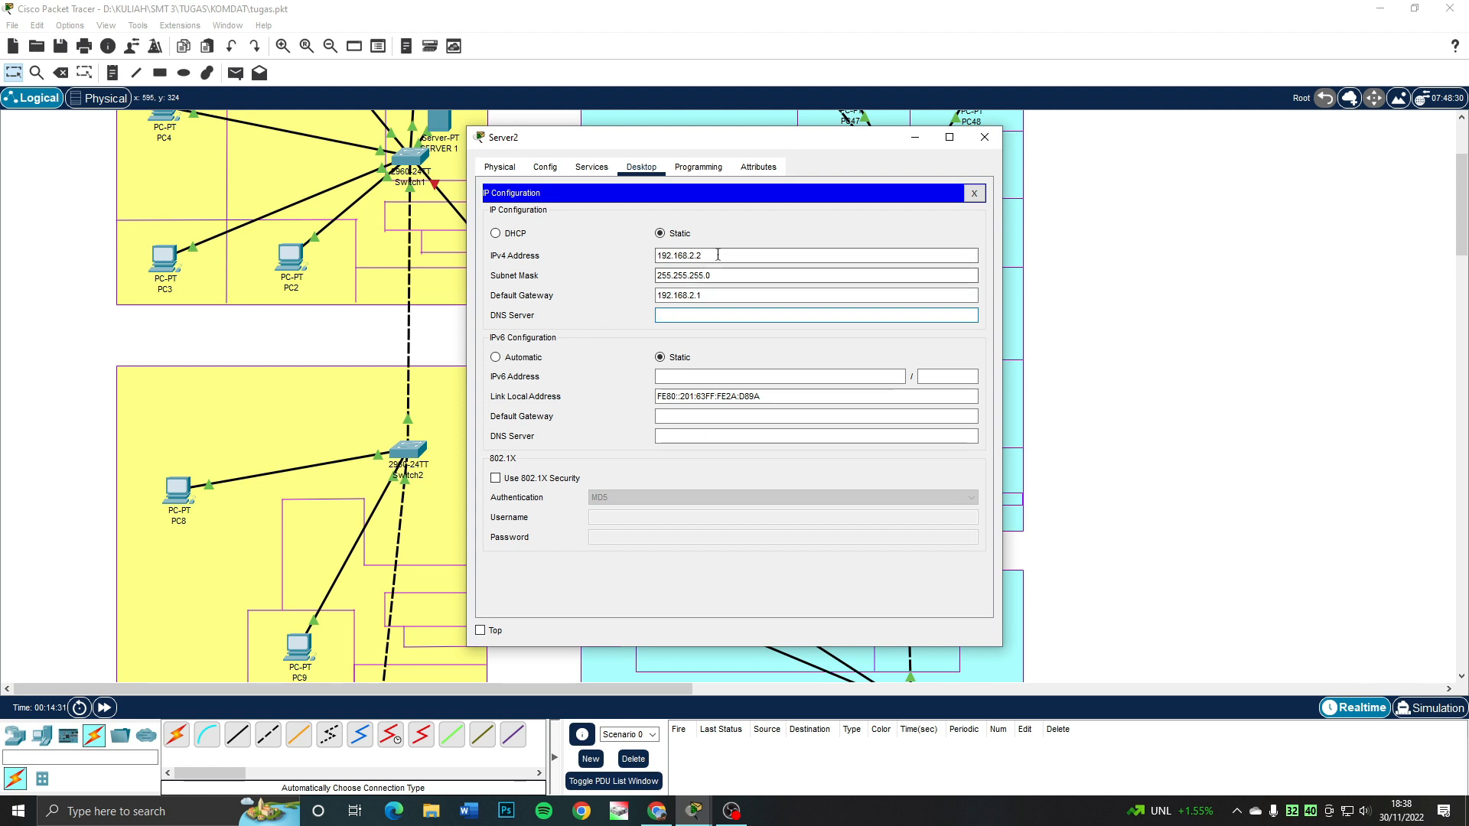
drag(718, 256, 599, 262)
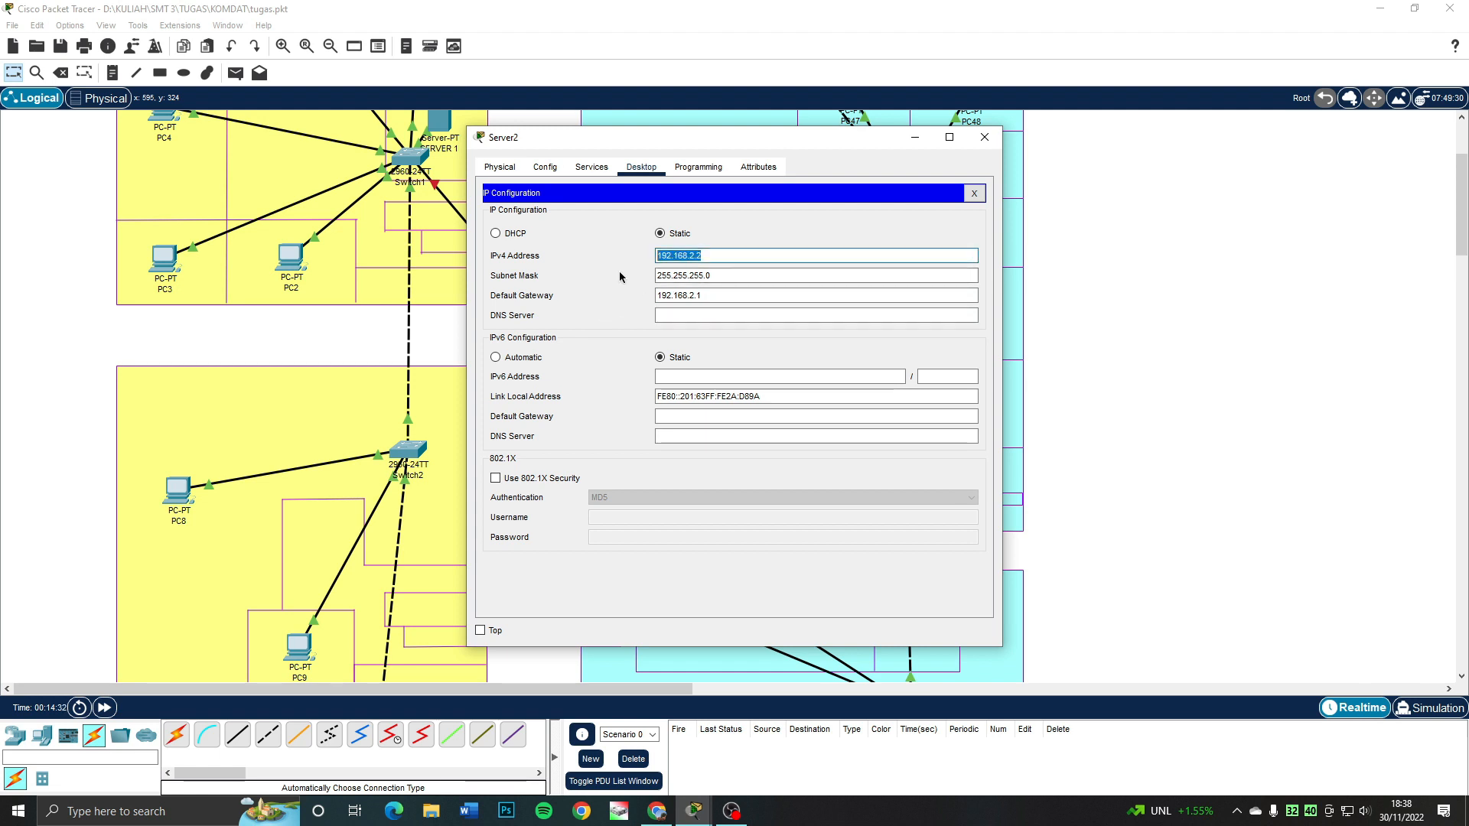
click(685, 315)
key(ctrl+v)
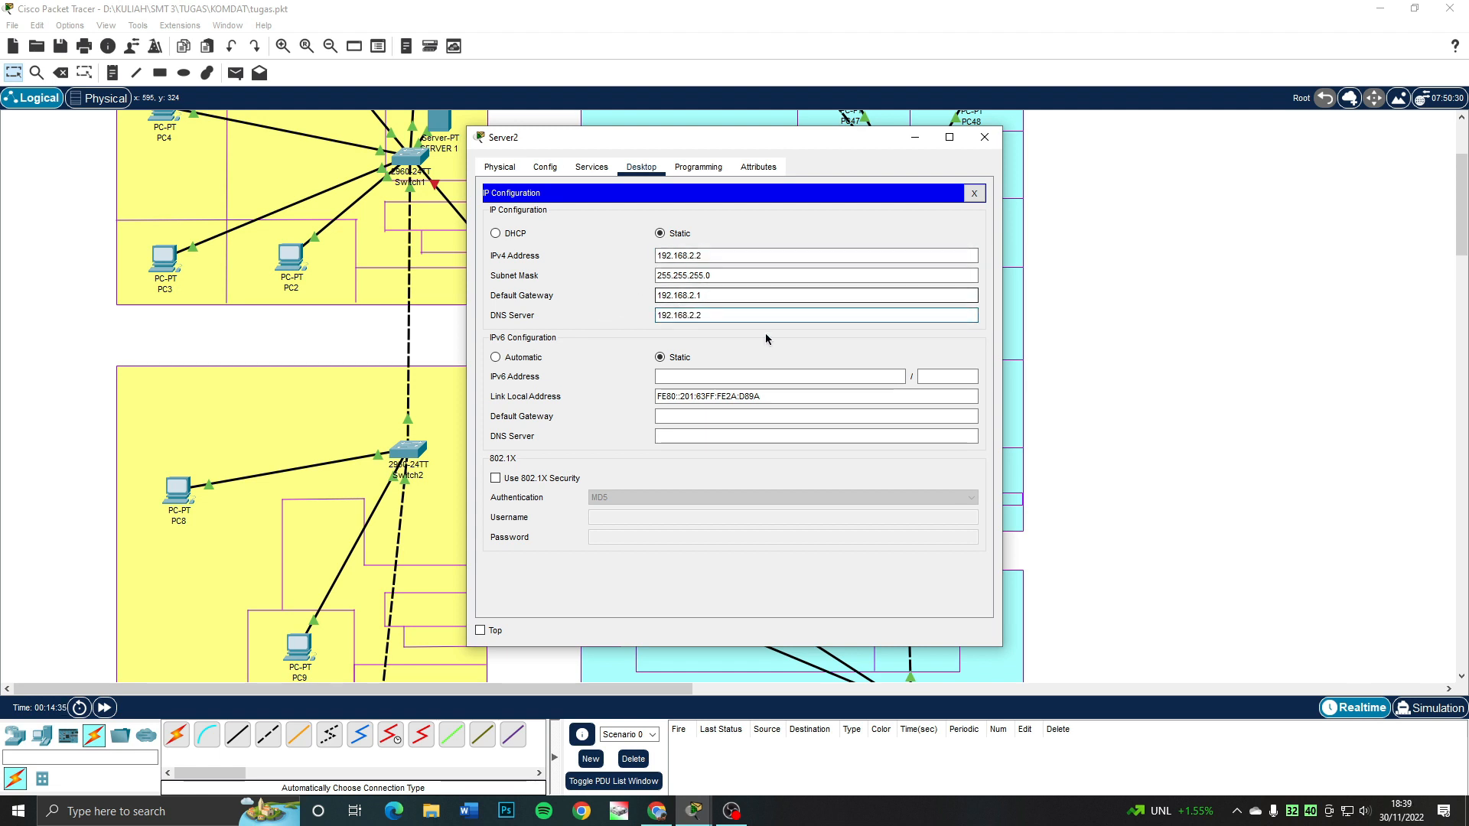
- Turn on Server2's DHCP service and give serverPool the default gateway 192.168.2.1 and DNS server 192.168.2.2
click(592, 168)
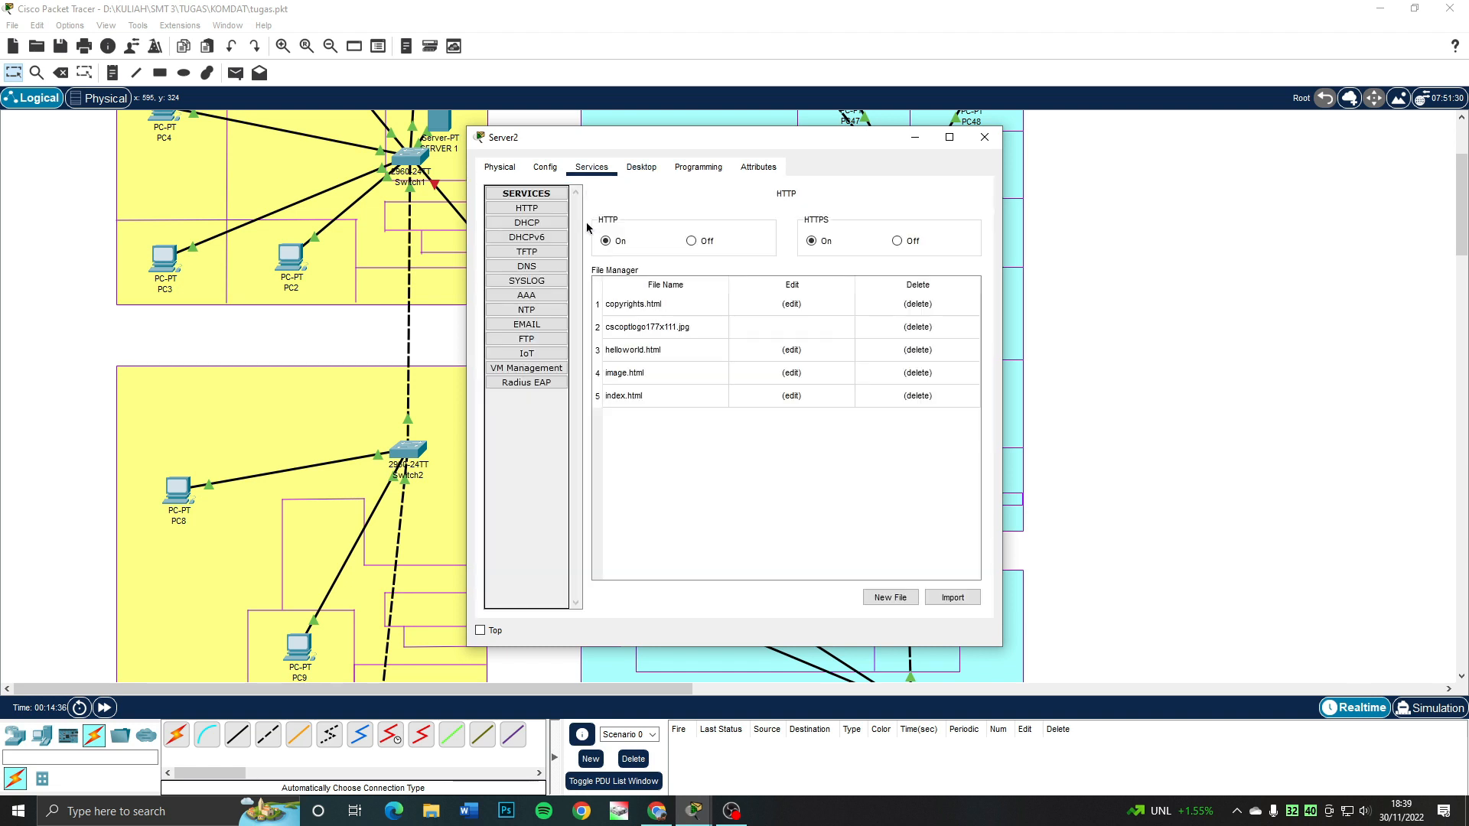
click(527, 223)
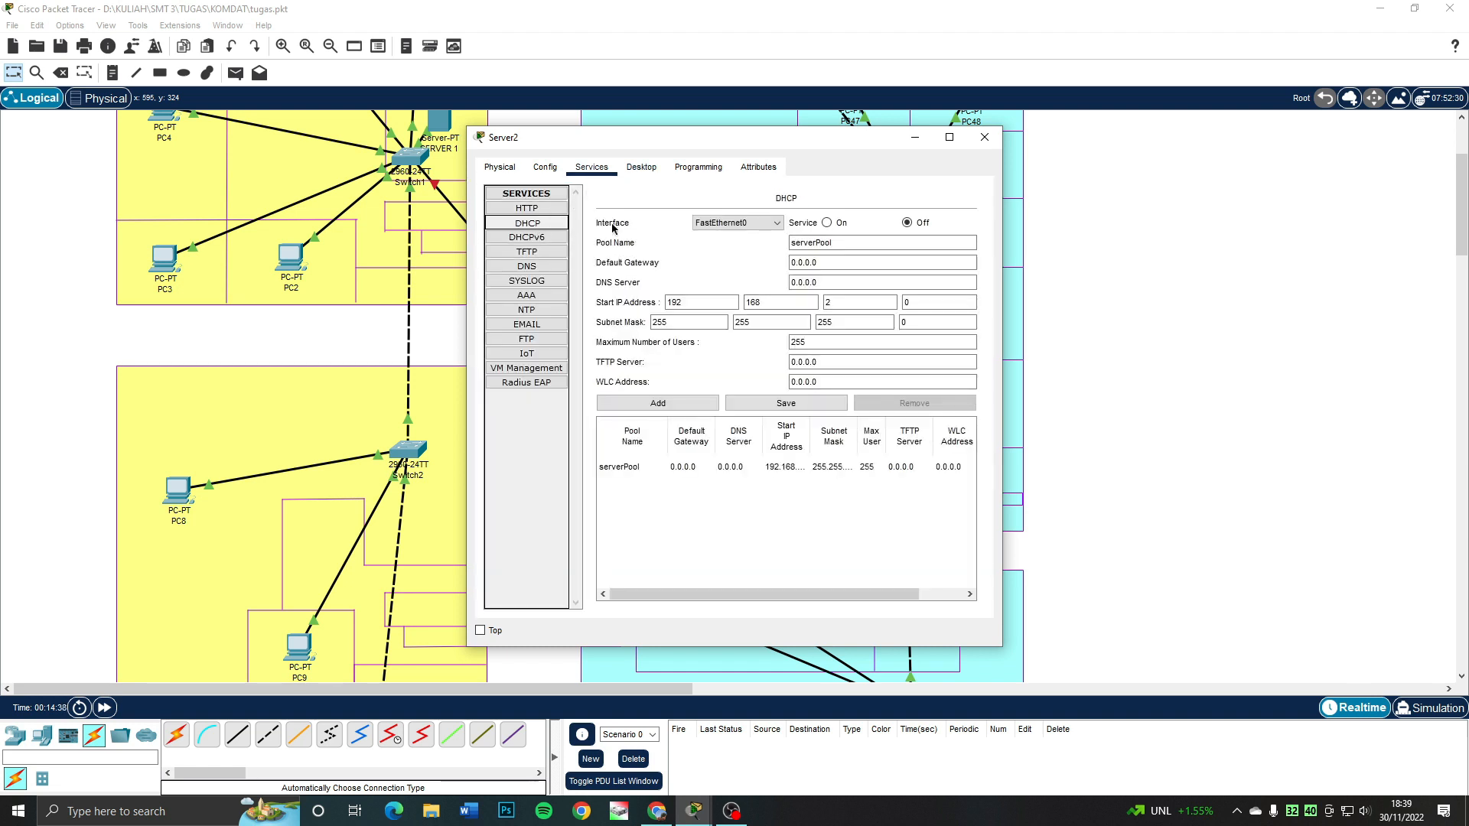
click(827, 223)
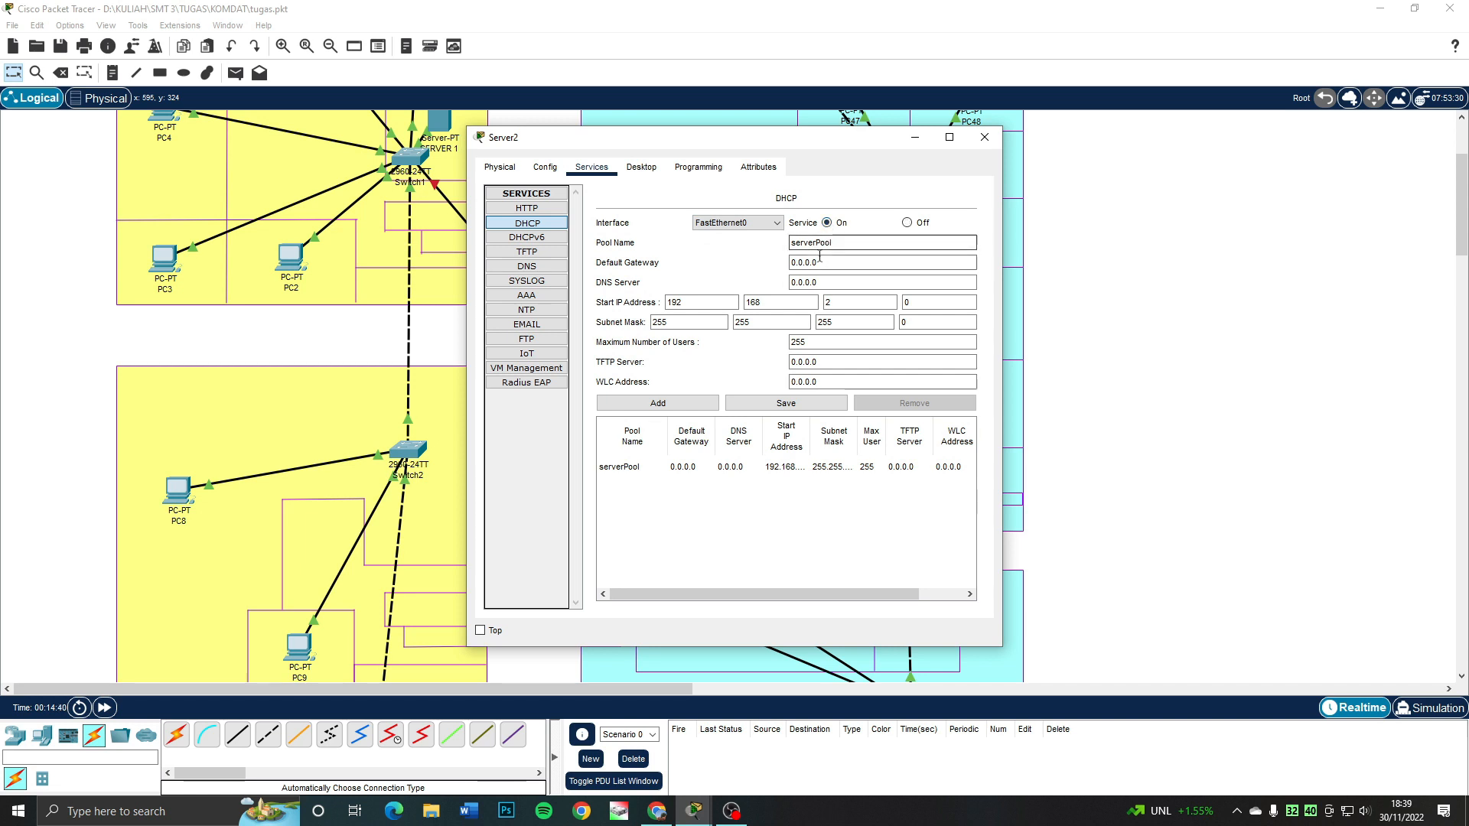
drag(819, 263, 778, 264)
text(192.168.2.2)
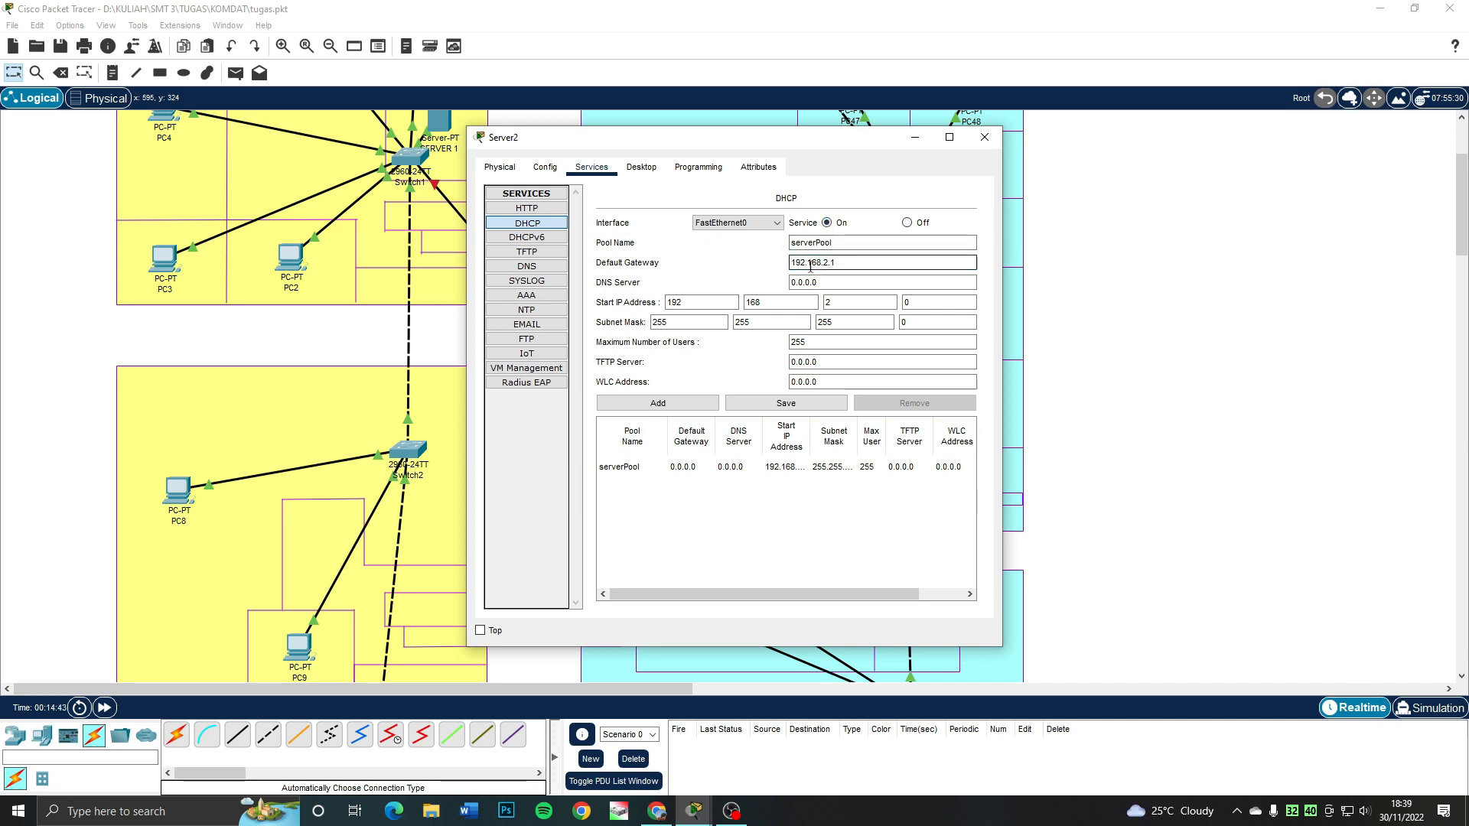
drag(824, 283, 773, 294)
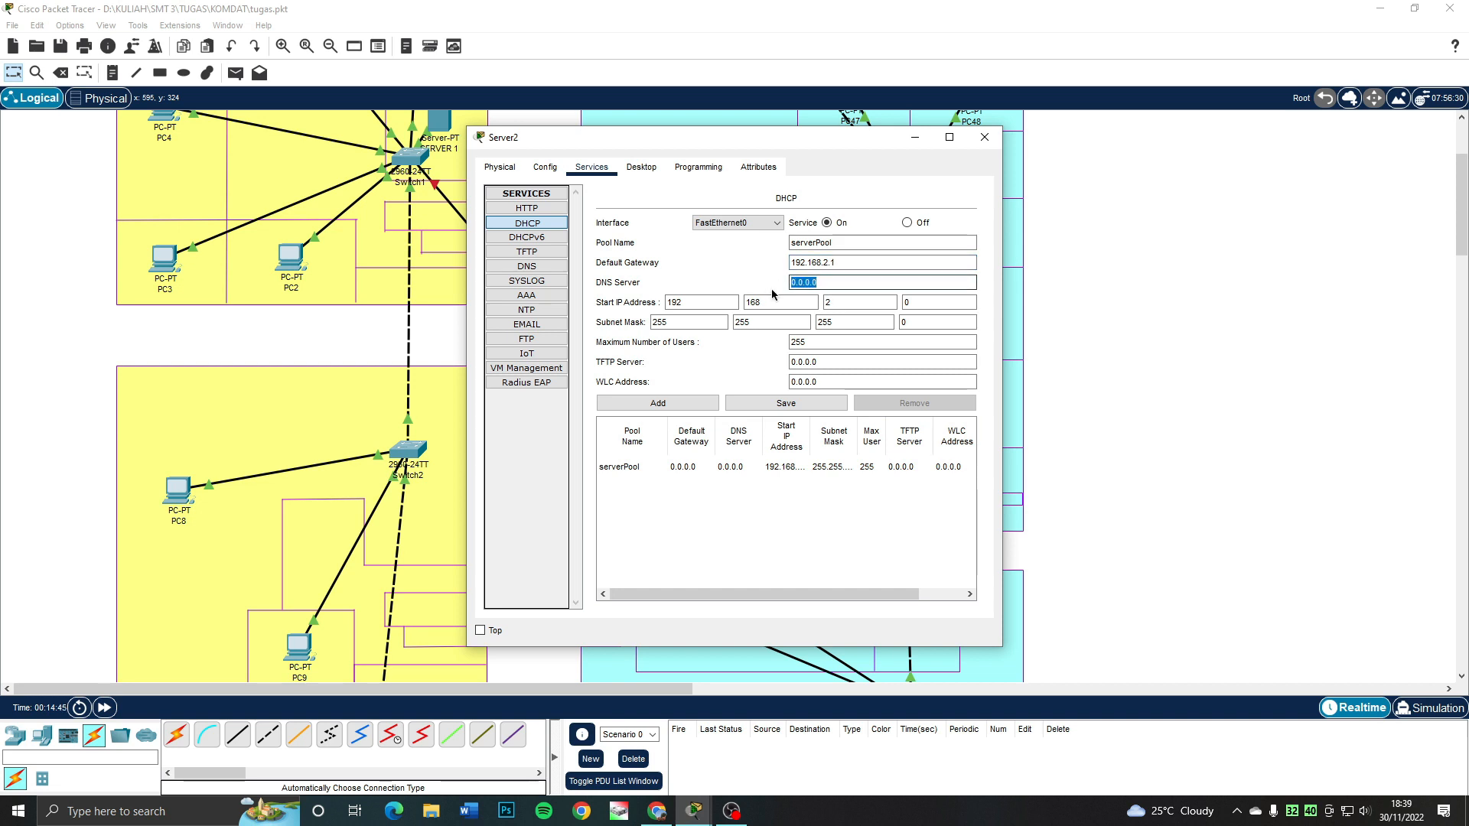
text(192.168.2.2)
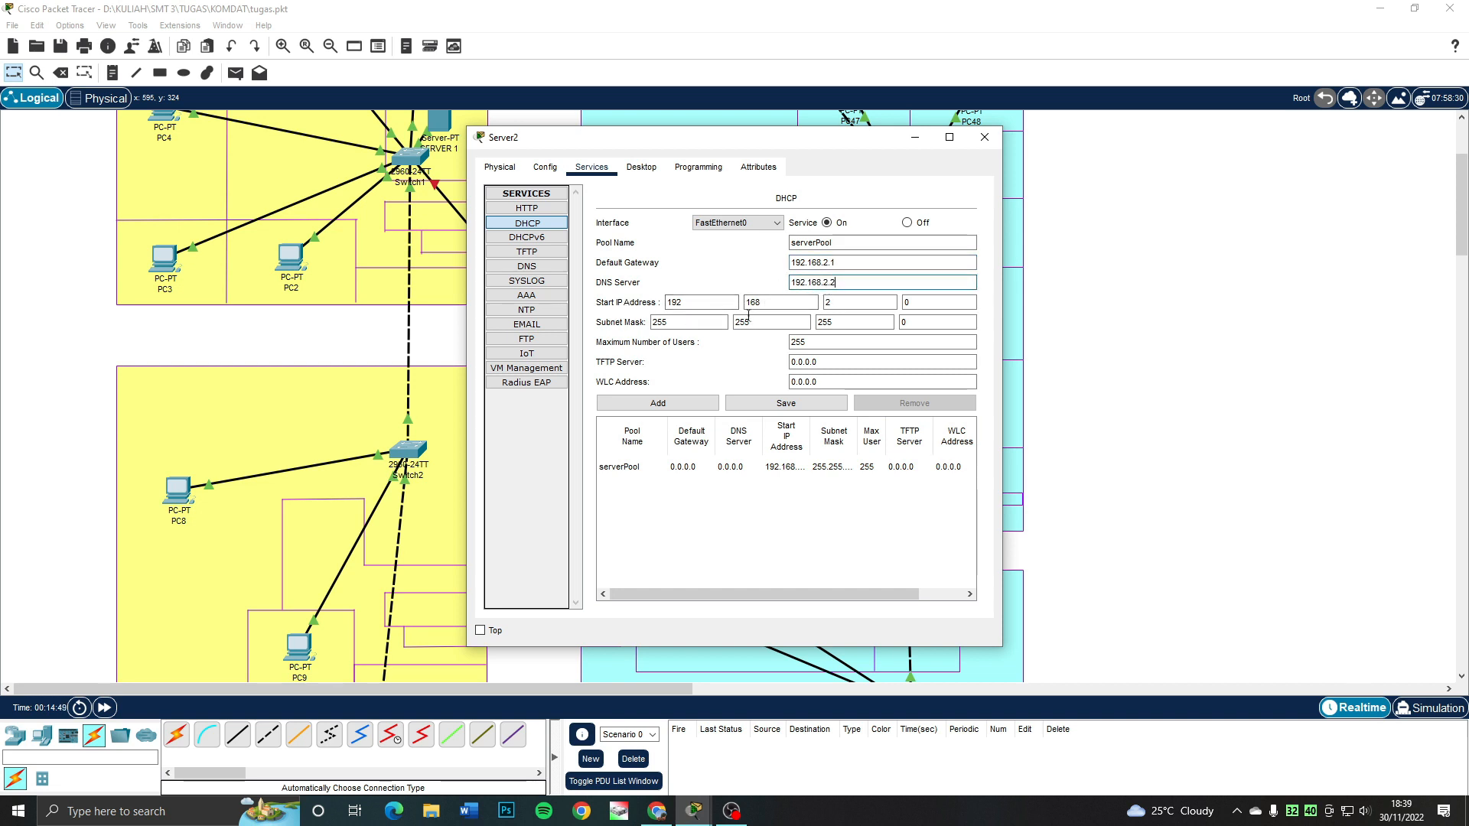
- Set the start IP address of serverPool to 192.168.2.2 and save the pool
drag(923, 303, 836, 318)
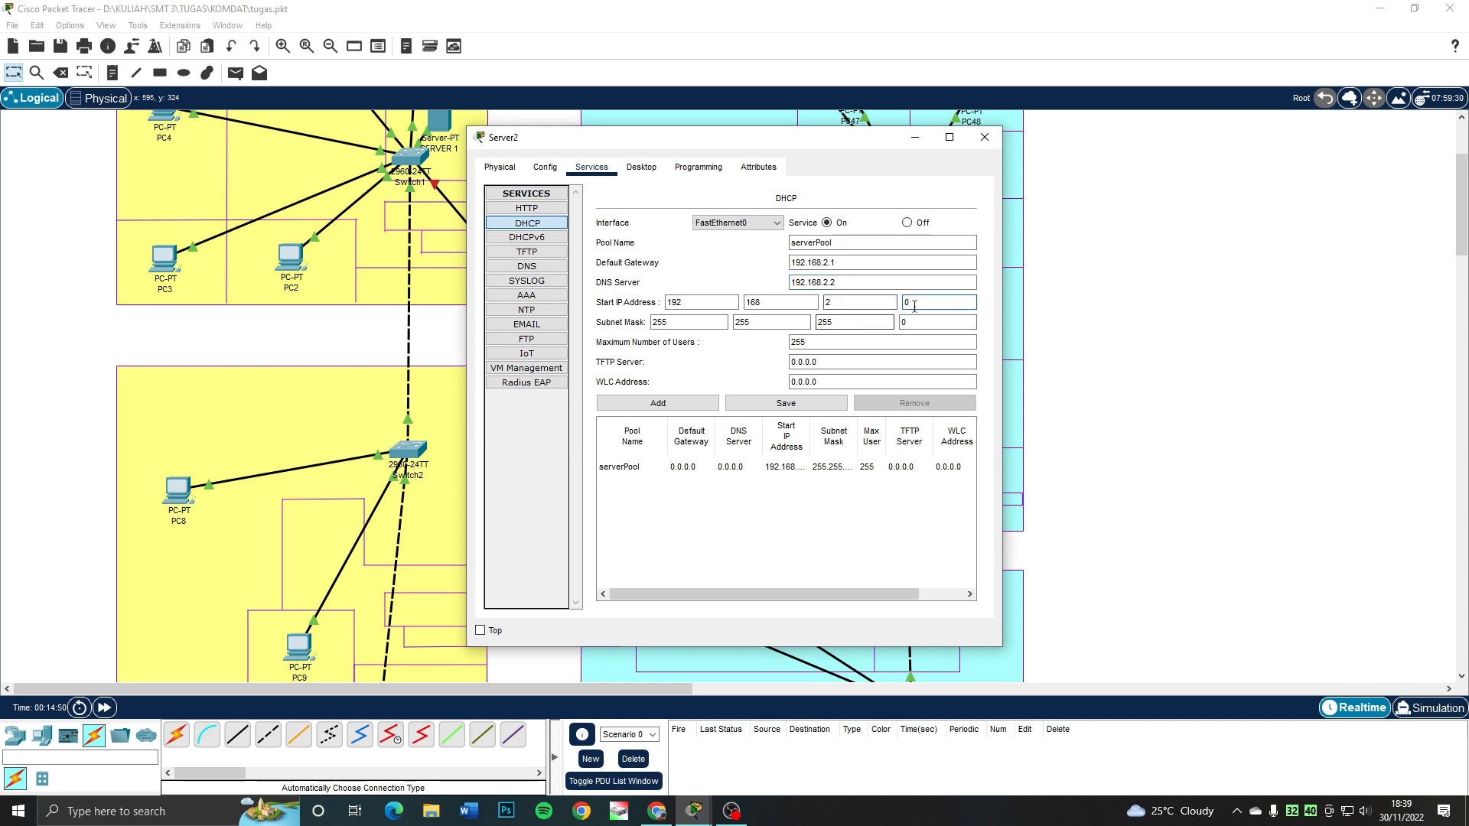
text(2)
click(786, 401)
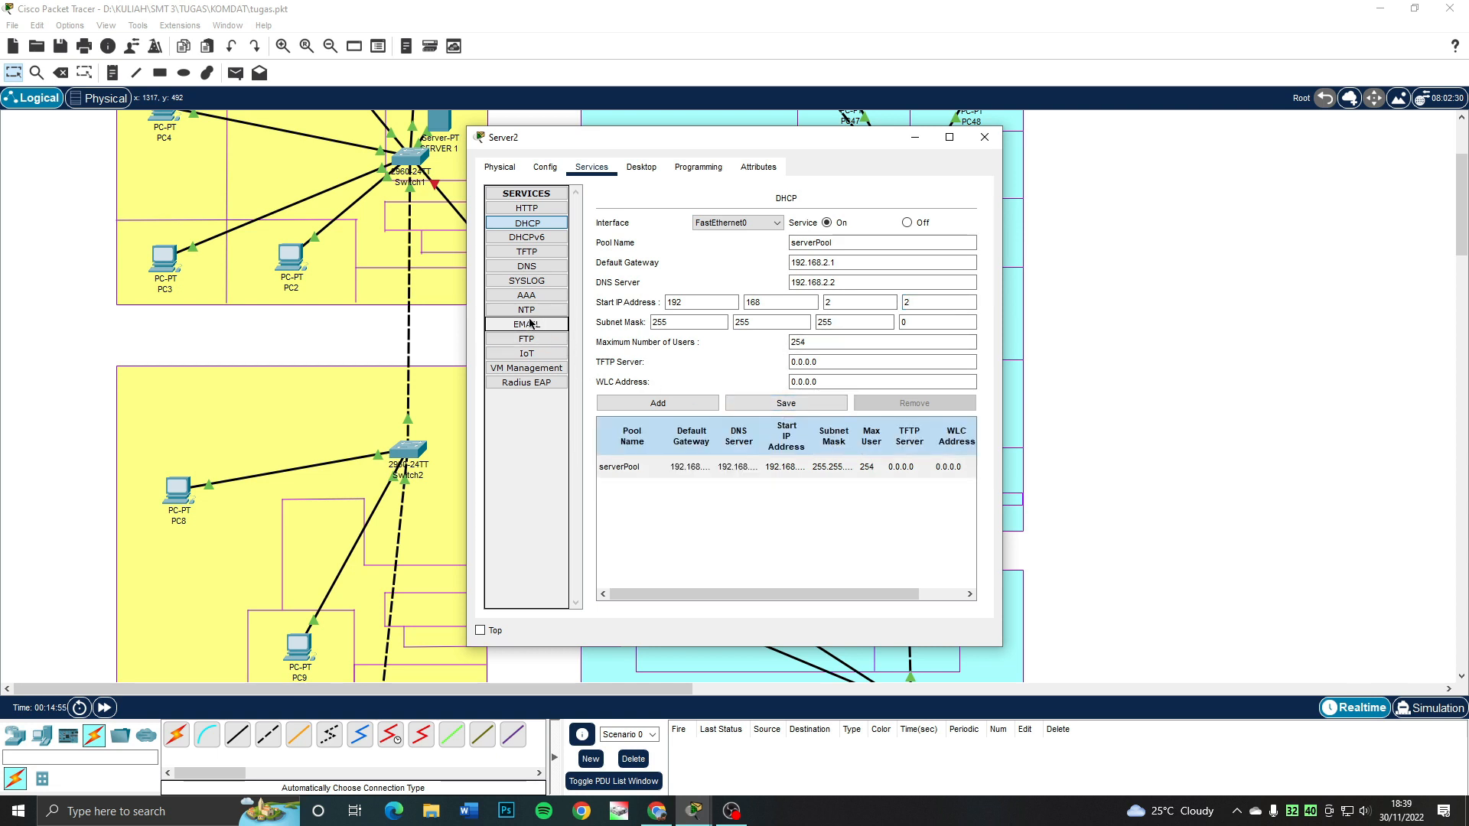
- Turn on Server2's DNS service and fill in an A record named amikom2.com with address 192.168.2.2
click(537, 265)
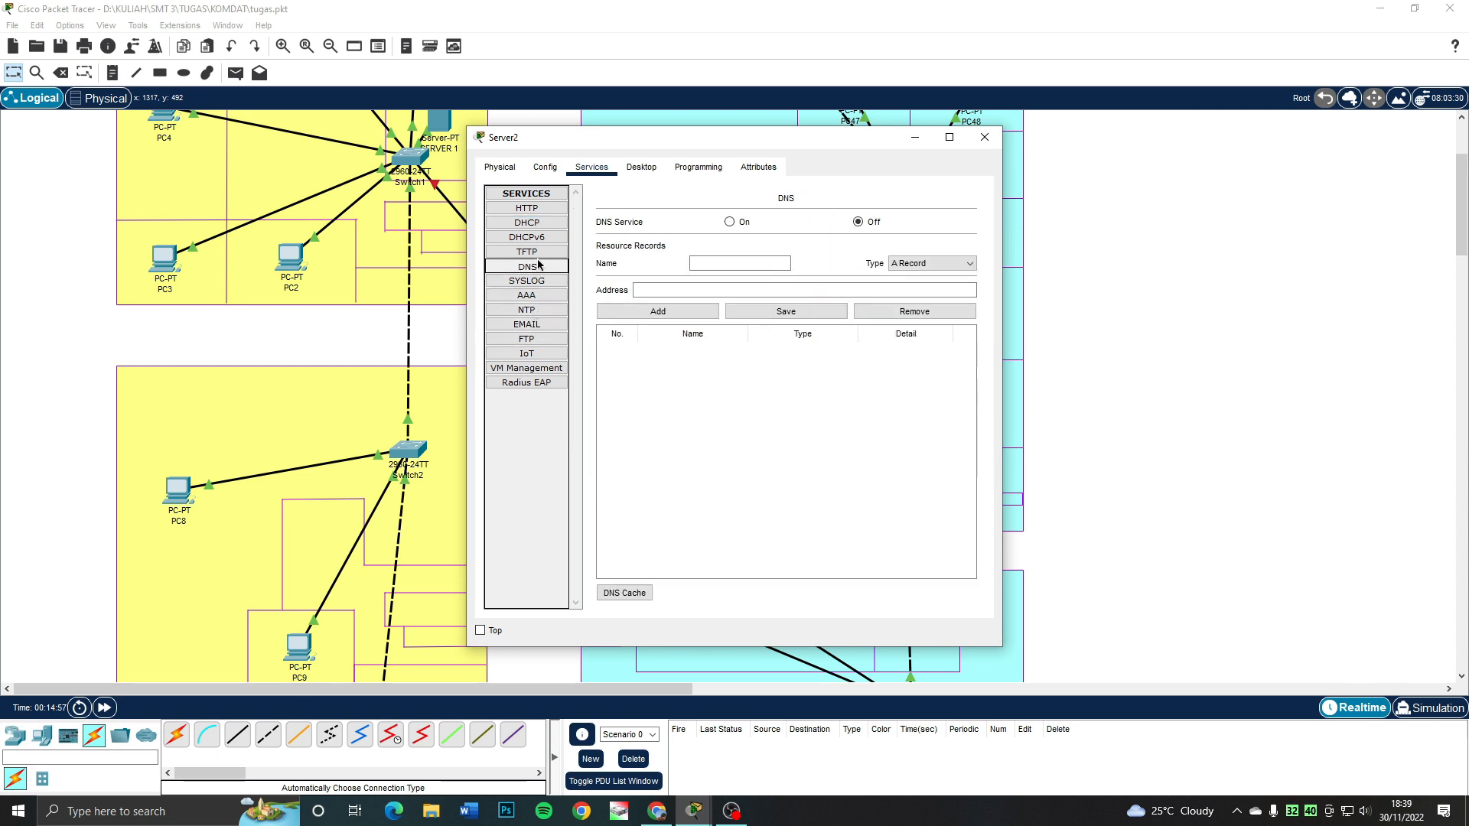
click(729, 222)
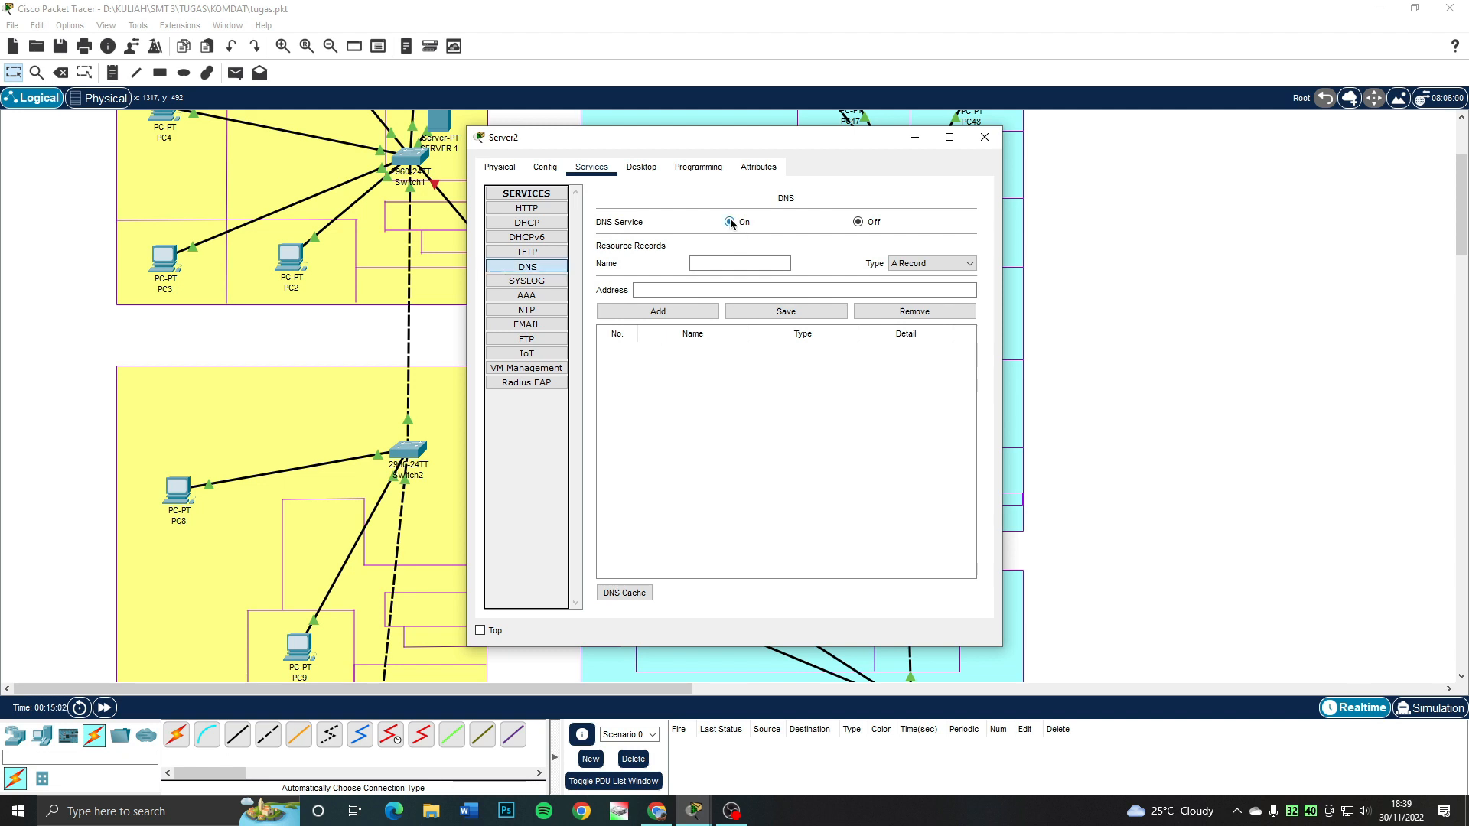
click(706, 290)
text(192.168.2.2)
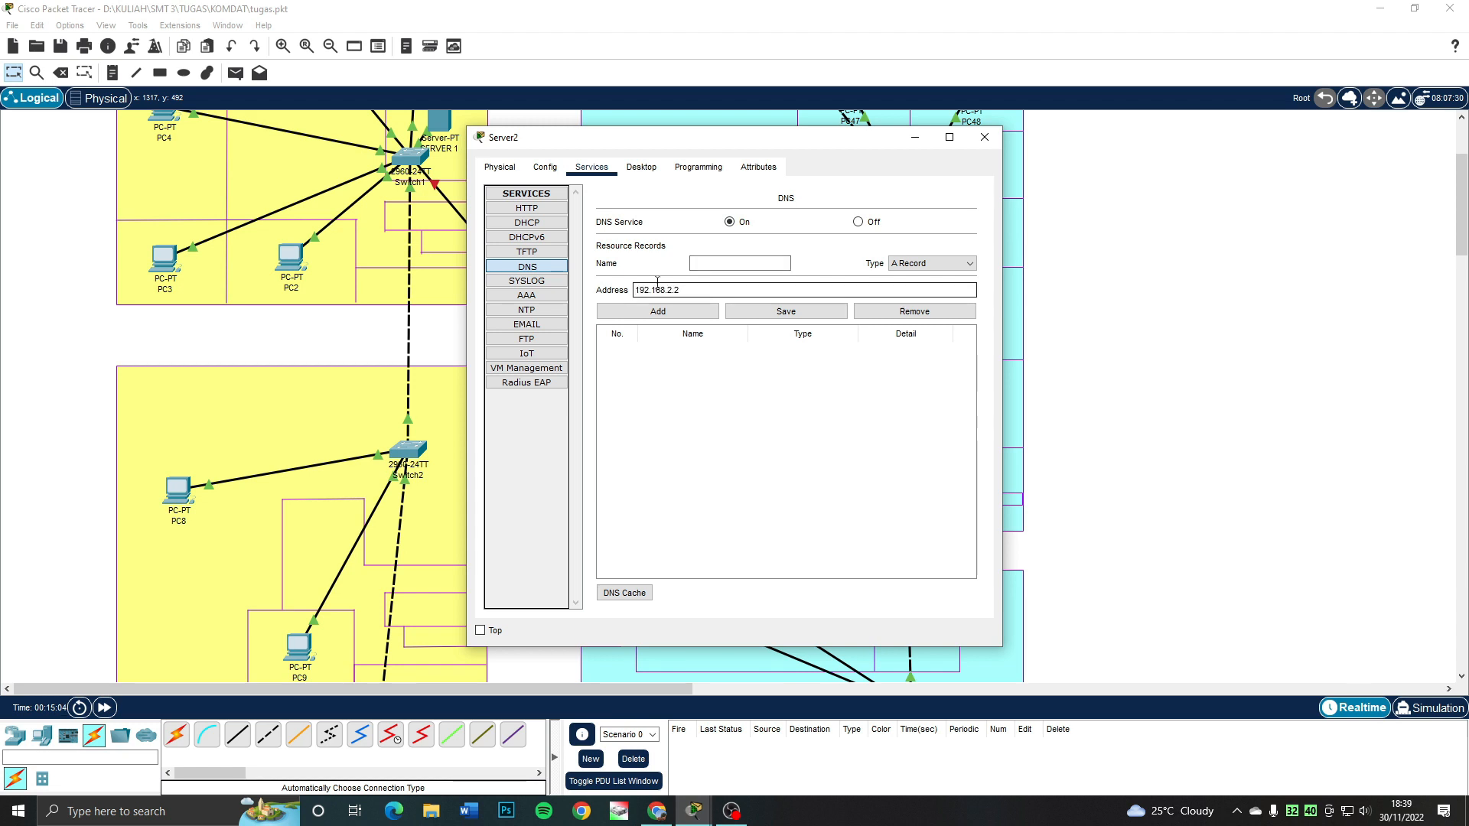
click(718, 261)
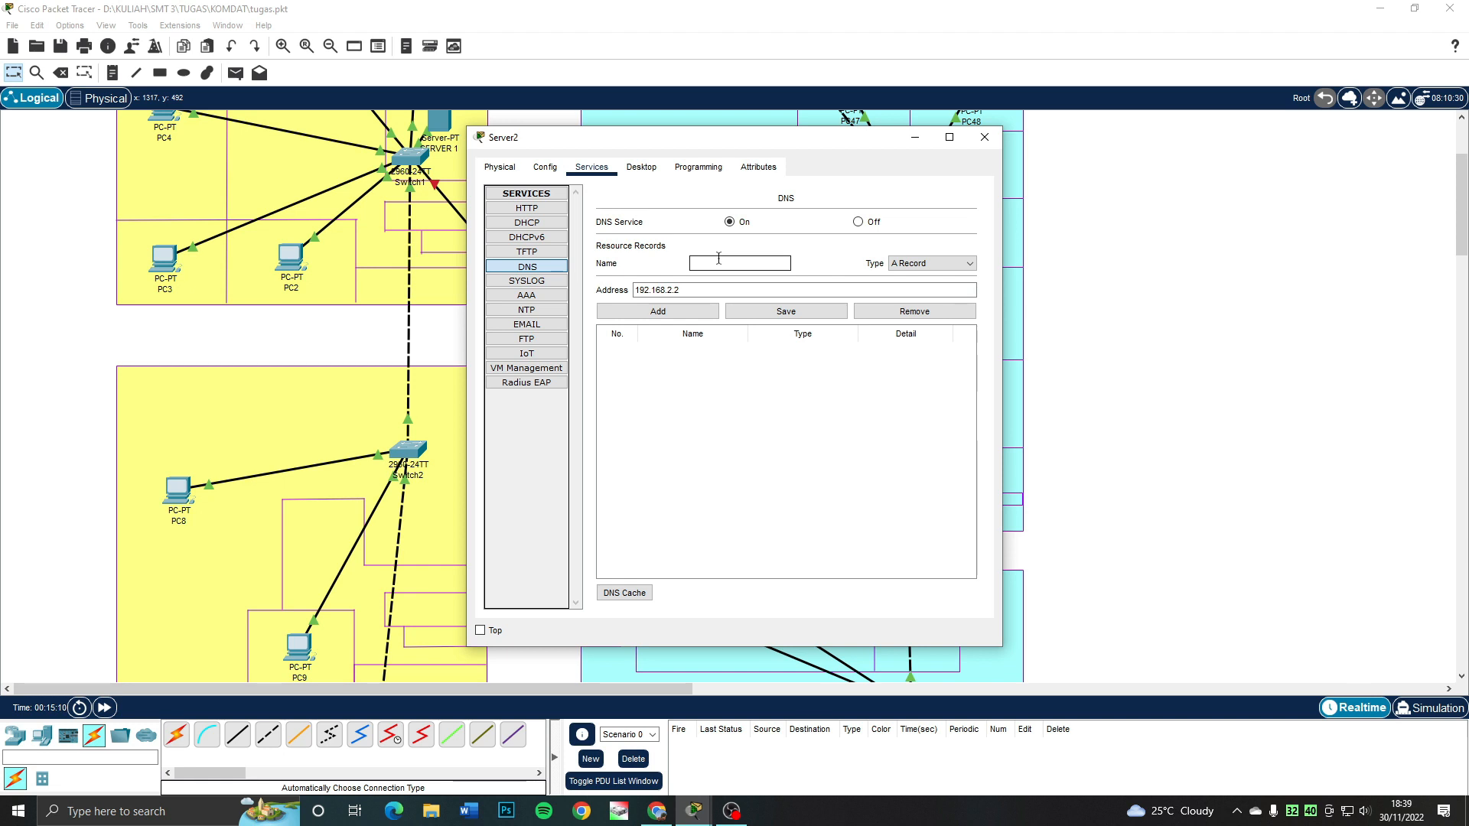
text(amikom2.com)
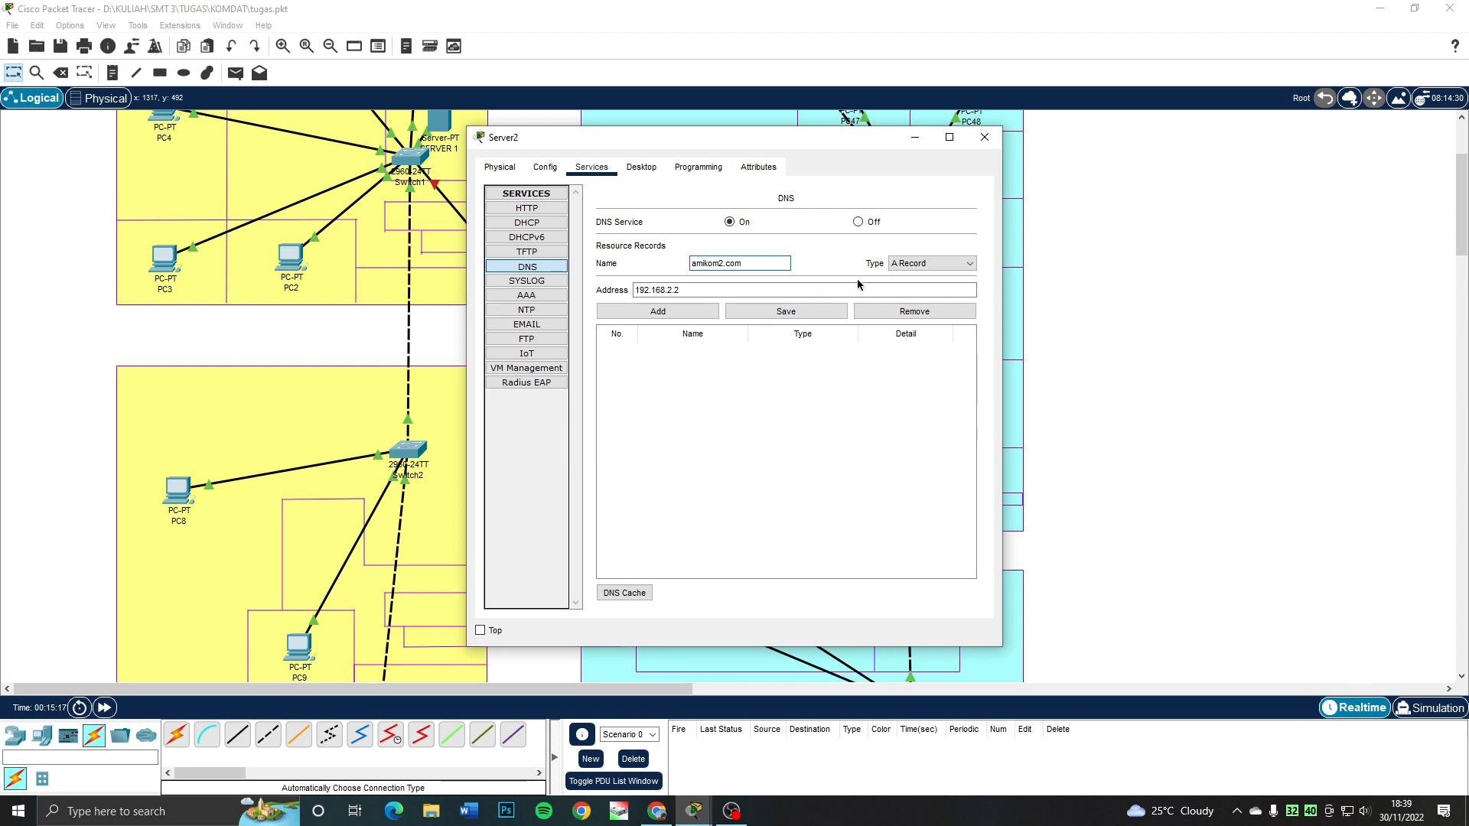
- Add the amikom2.com record to Server2's DNS table, save it and close the server's window
click(701, 310)
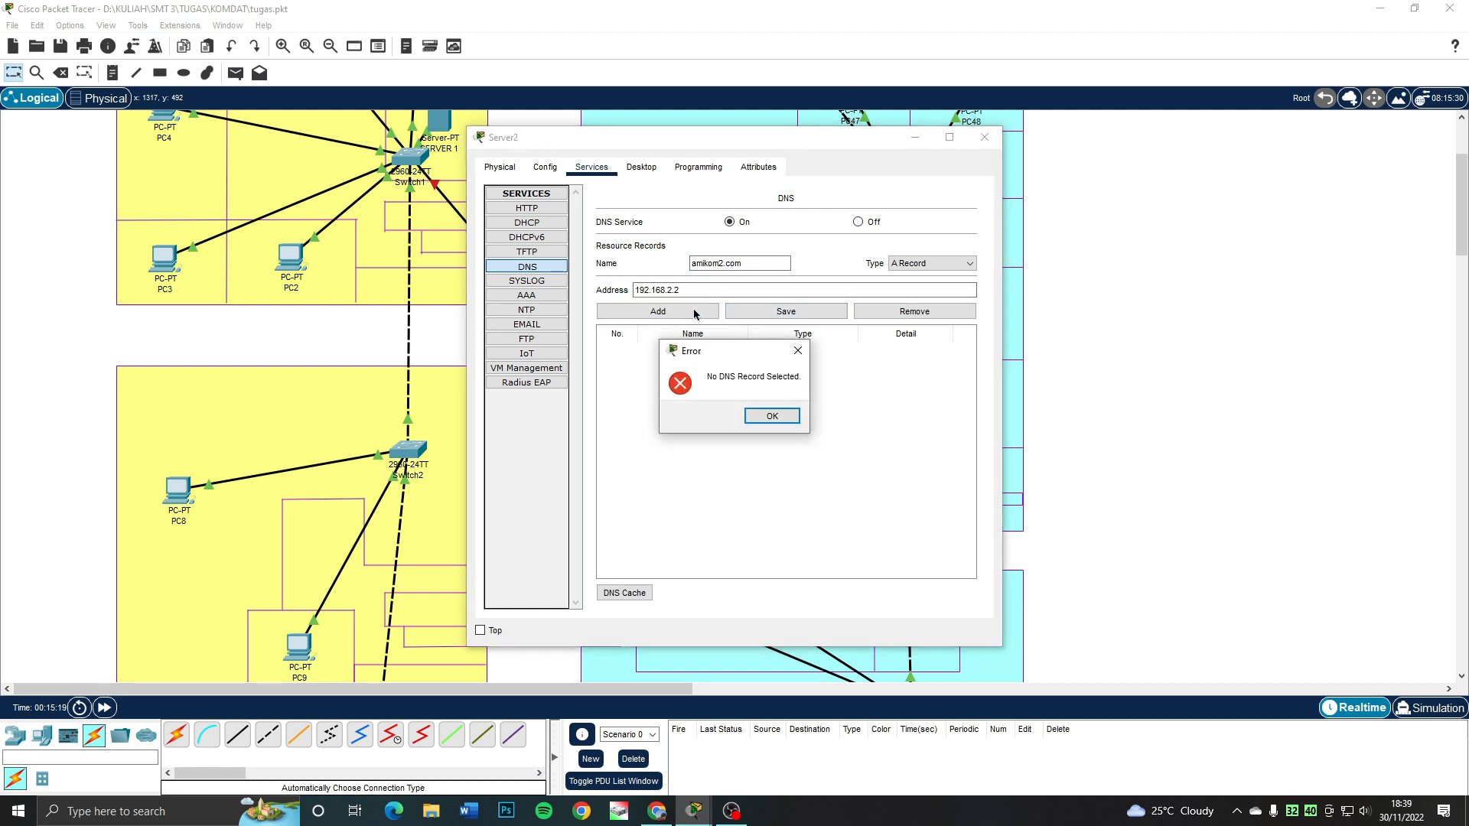
click(798, 353)
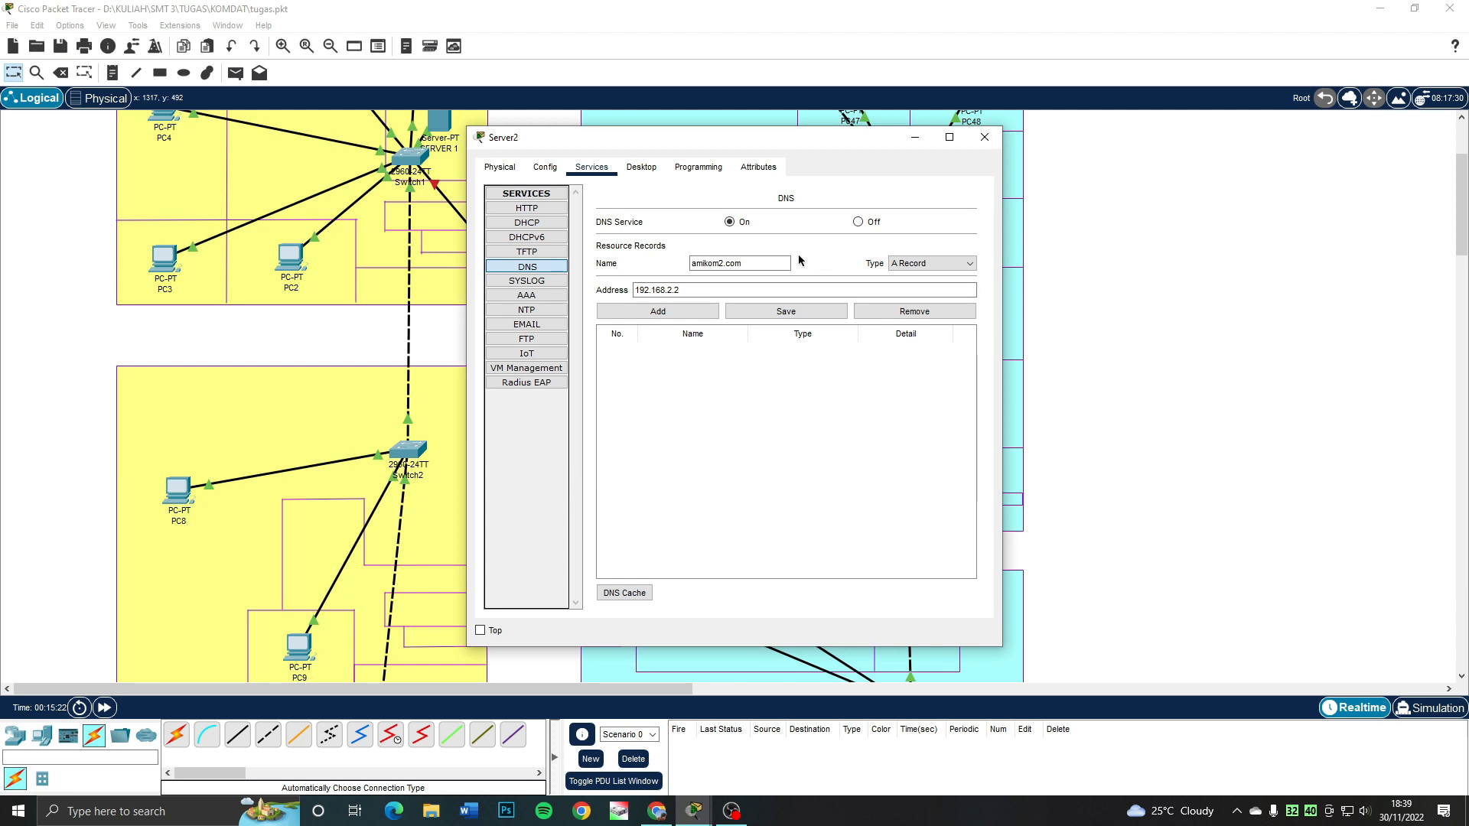
click(751, 265)
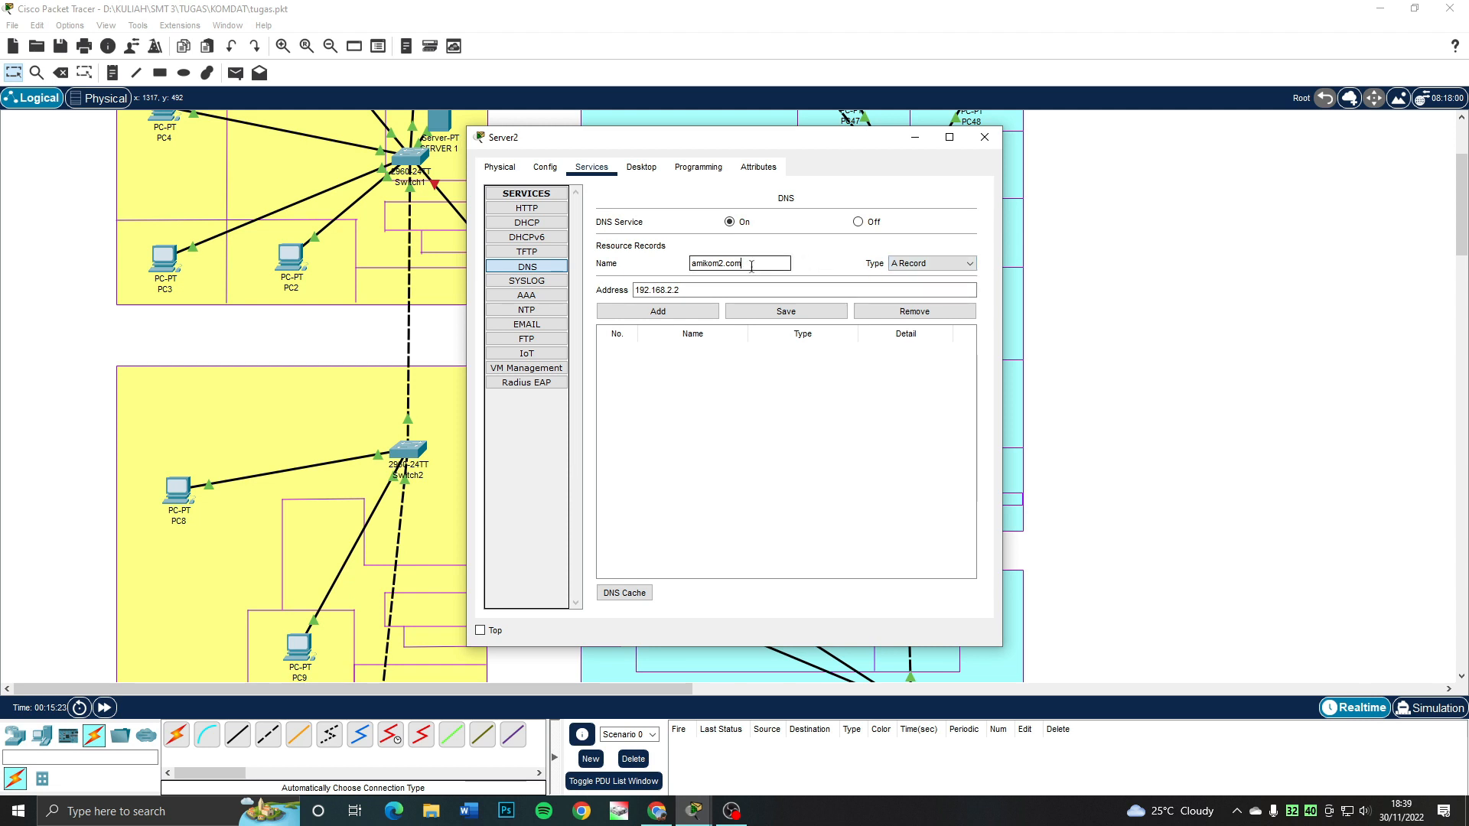
click(698, 315)
click(774, 356)
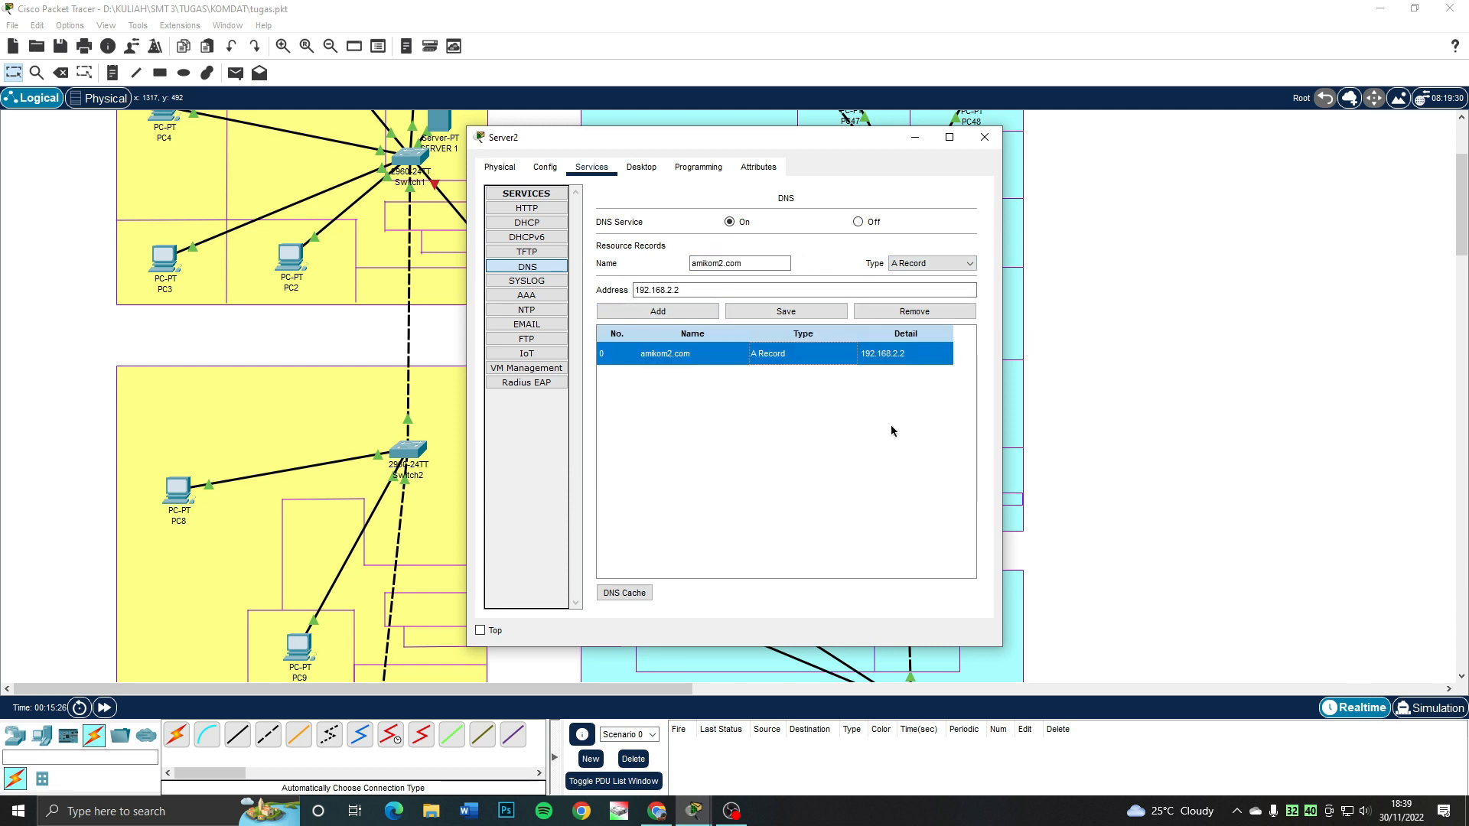
click(789, 305)
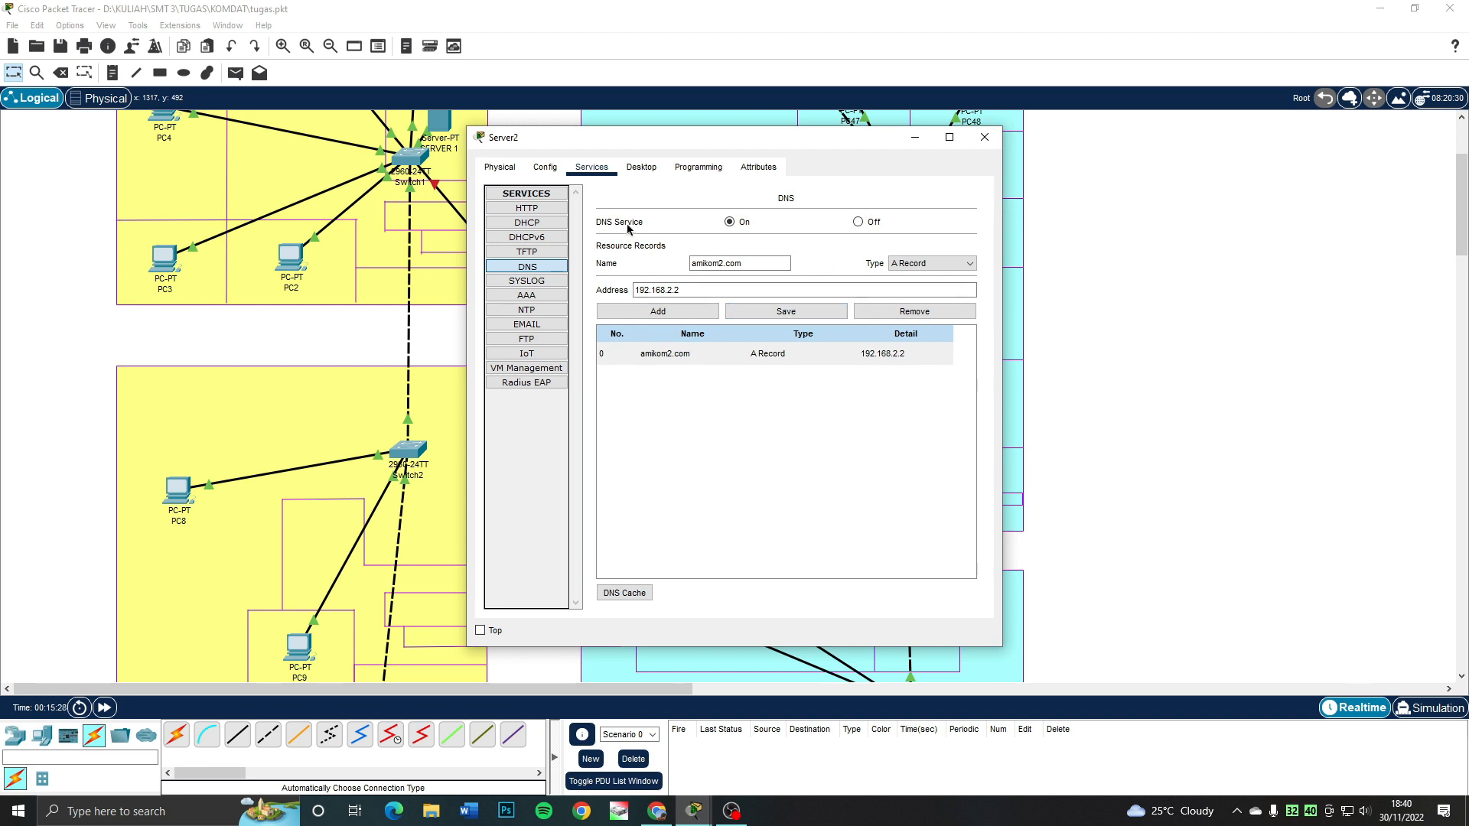
click(984, 137)
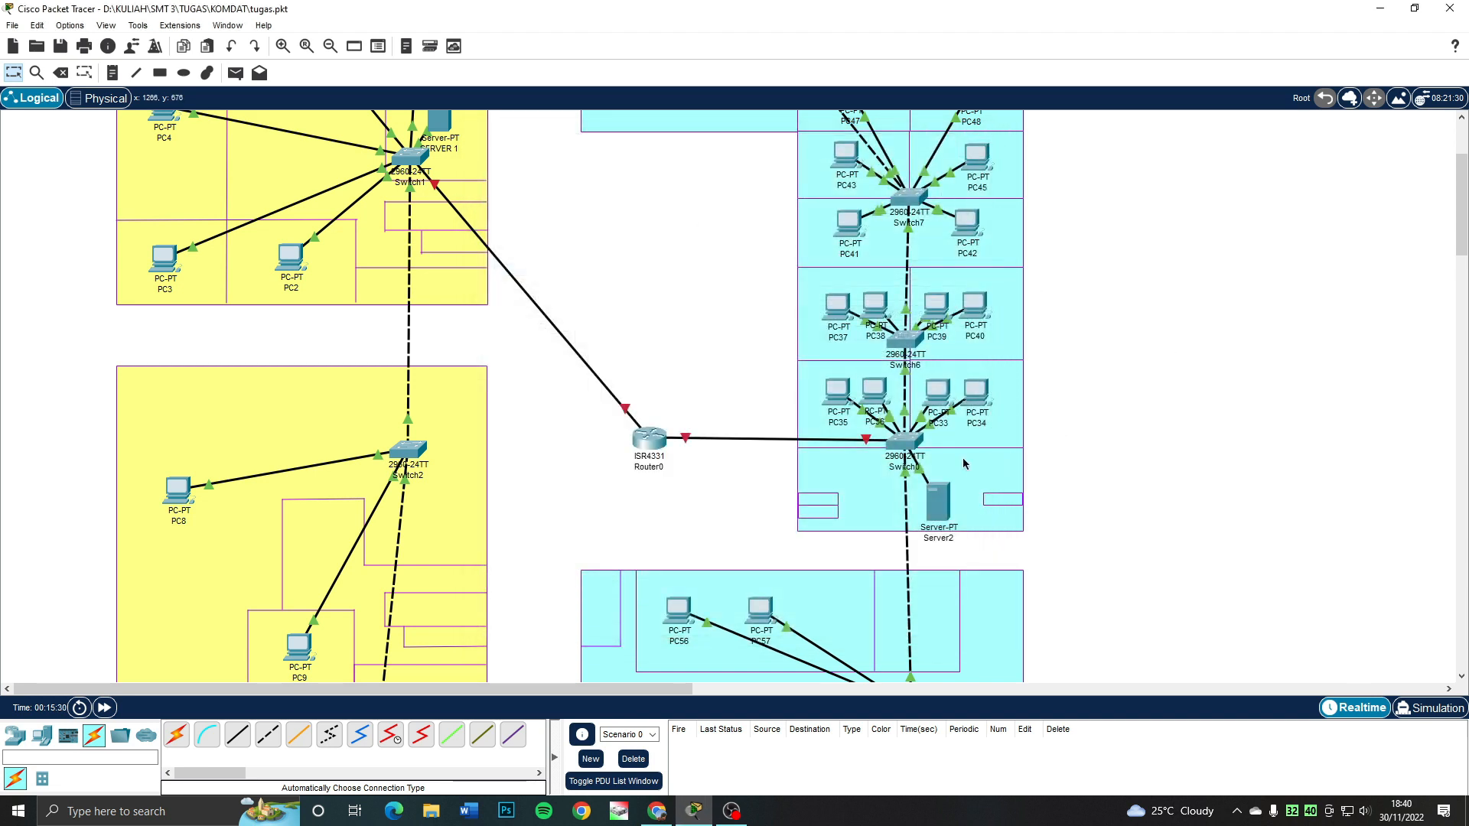
- Switch PC35 in the blue block above Server2 to DHCP addressing and close its window
click(840, 390)
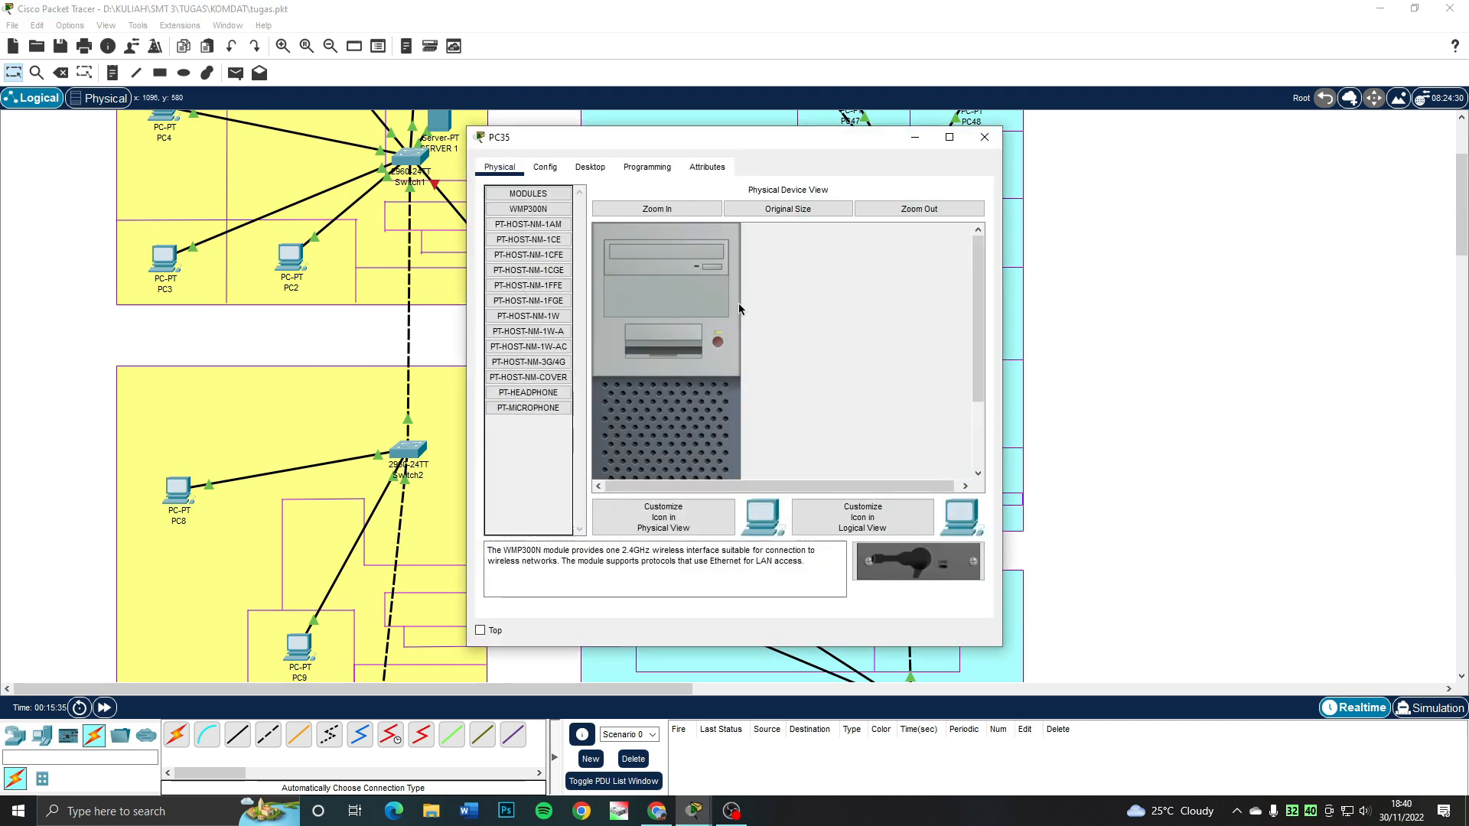
click(520, 201)
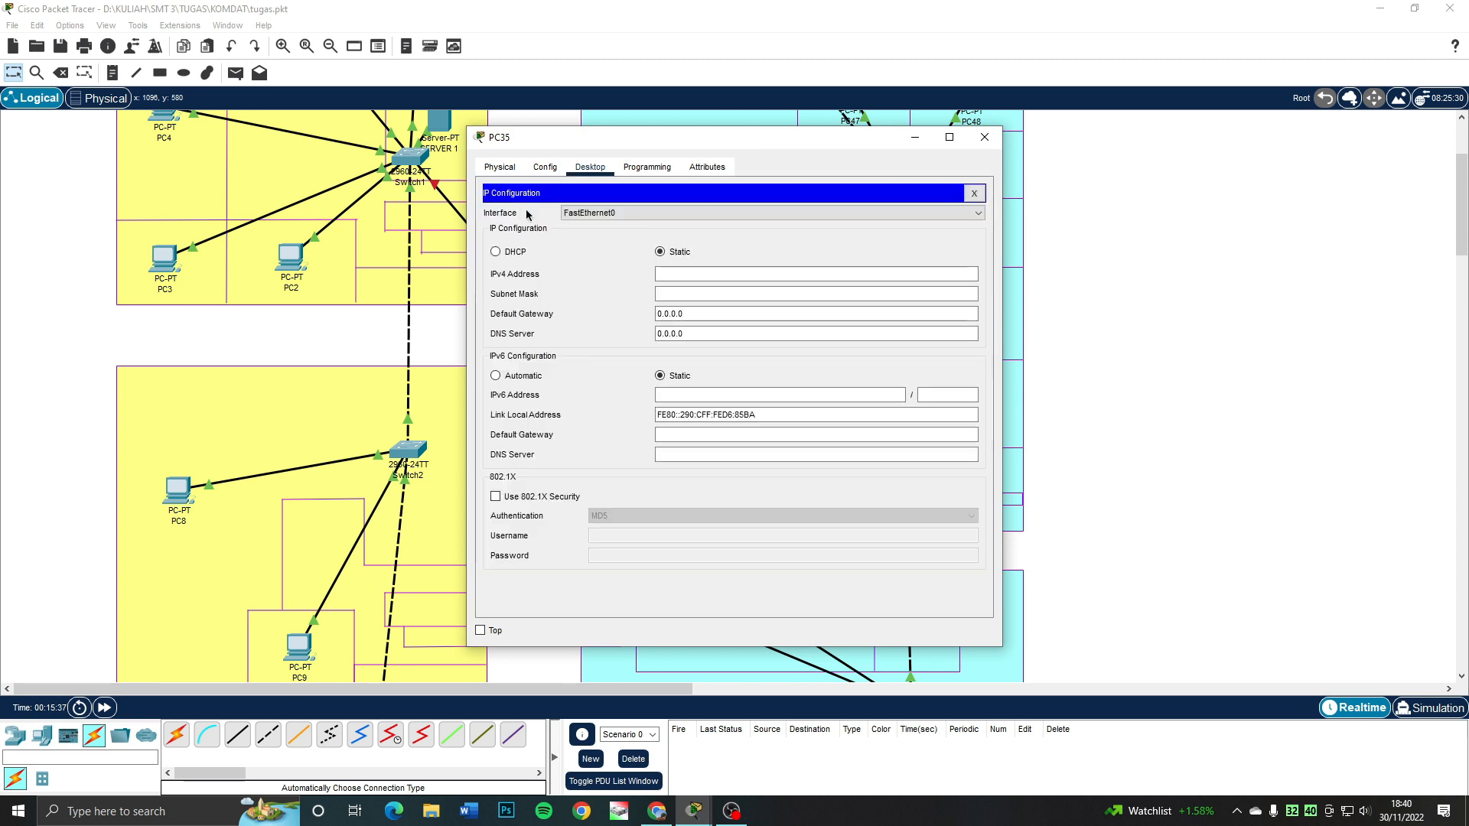
click(514, 252)
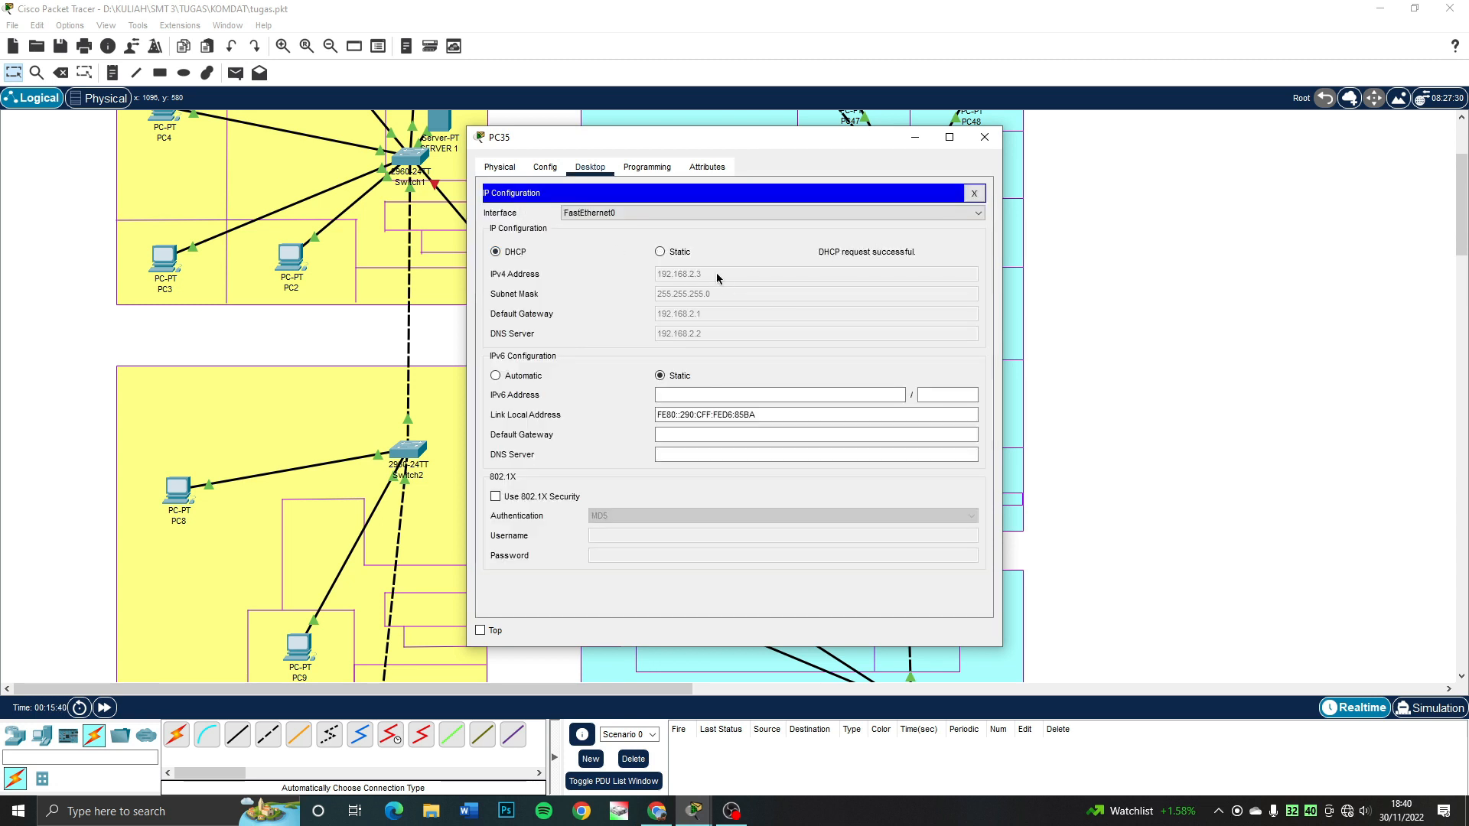
click(985, 137)
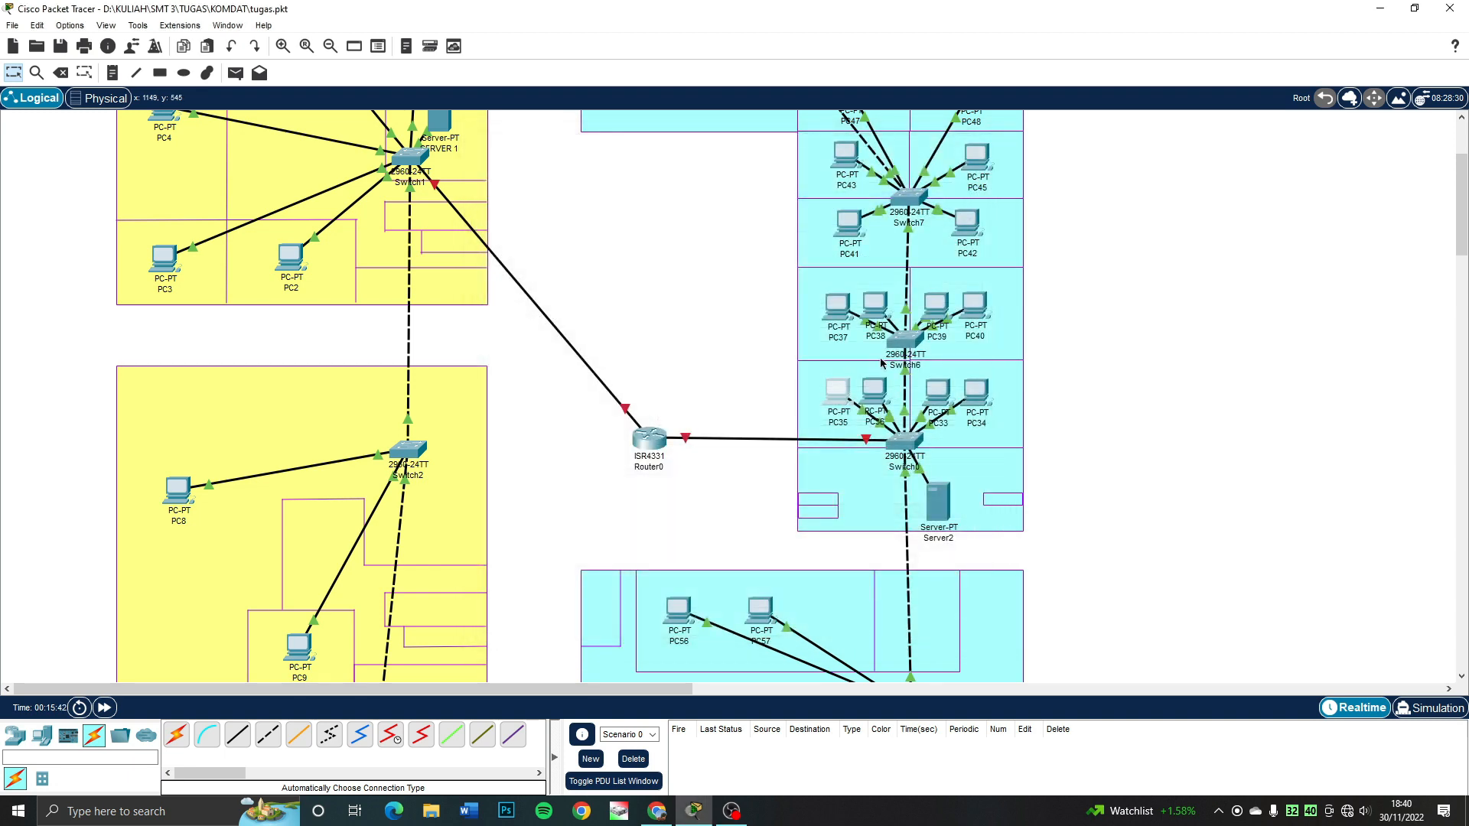
scroll(881, 362, down, 10)
scroll(895, 531, down, 4)
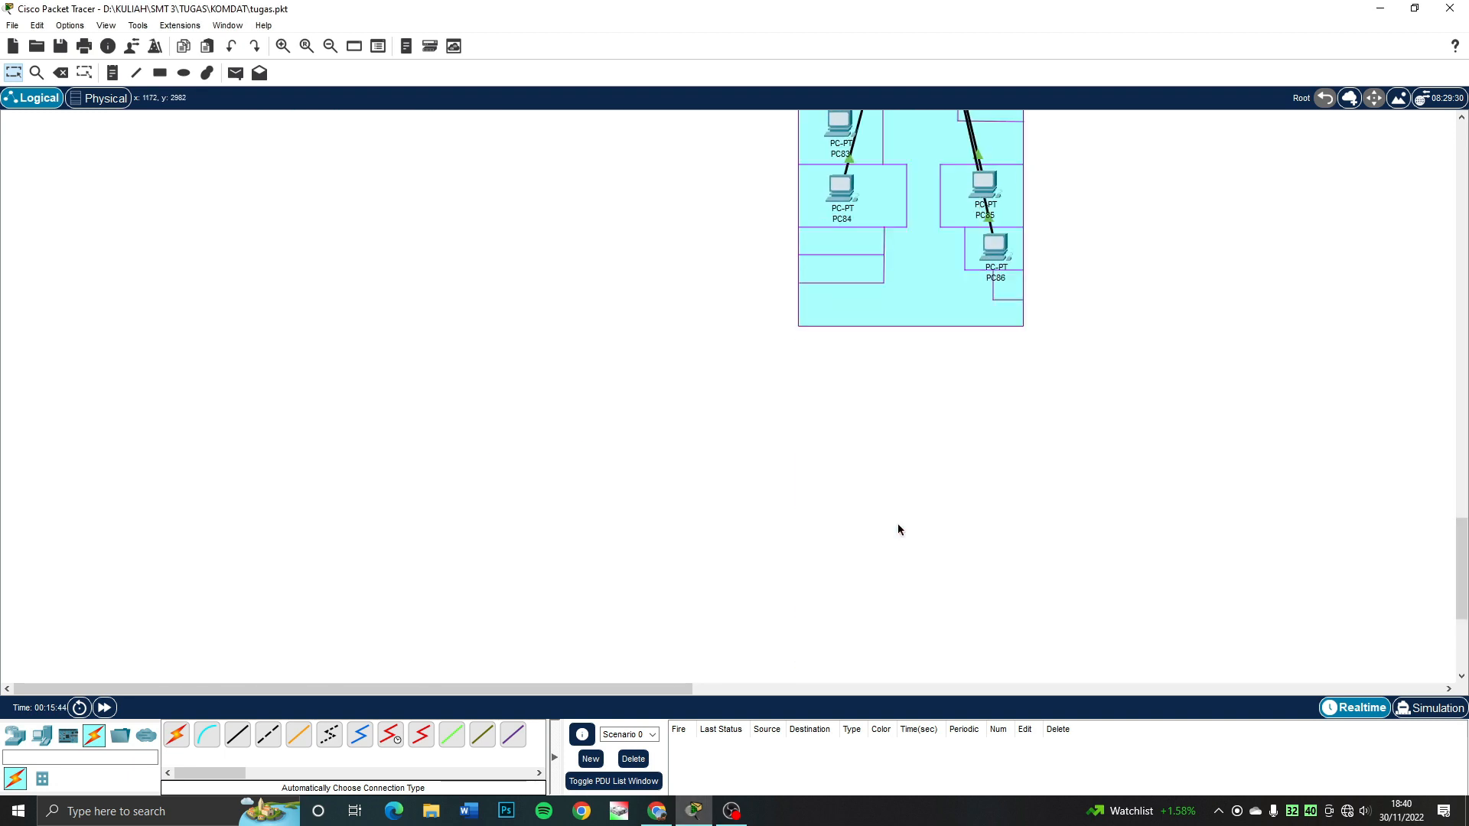
scroll(898, 525, up, 15)
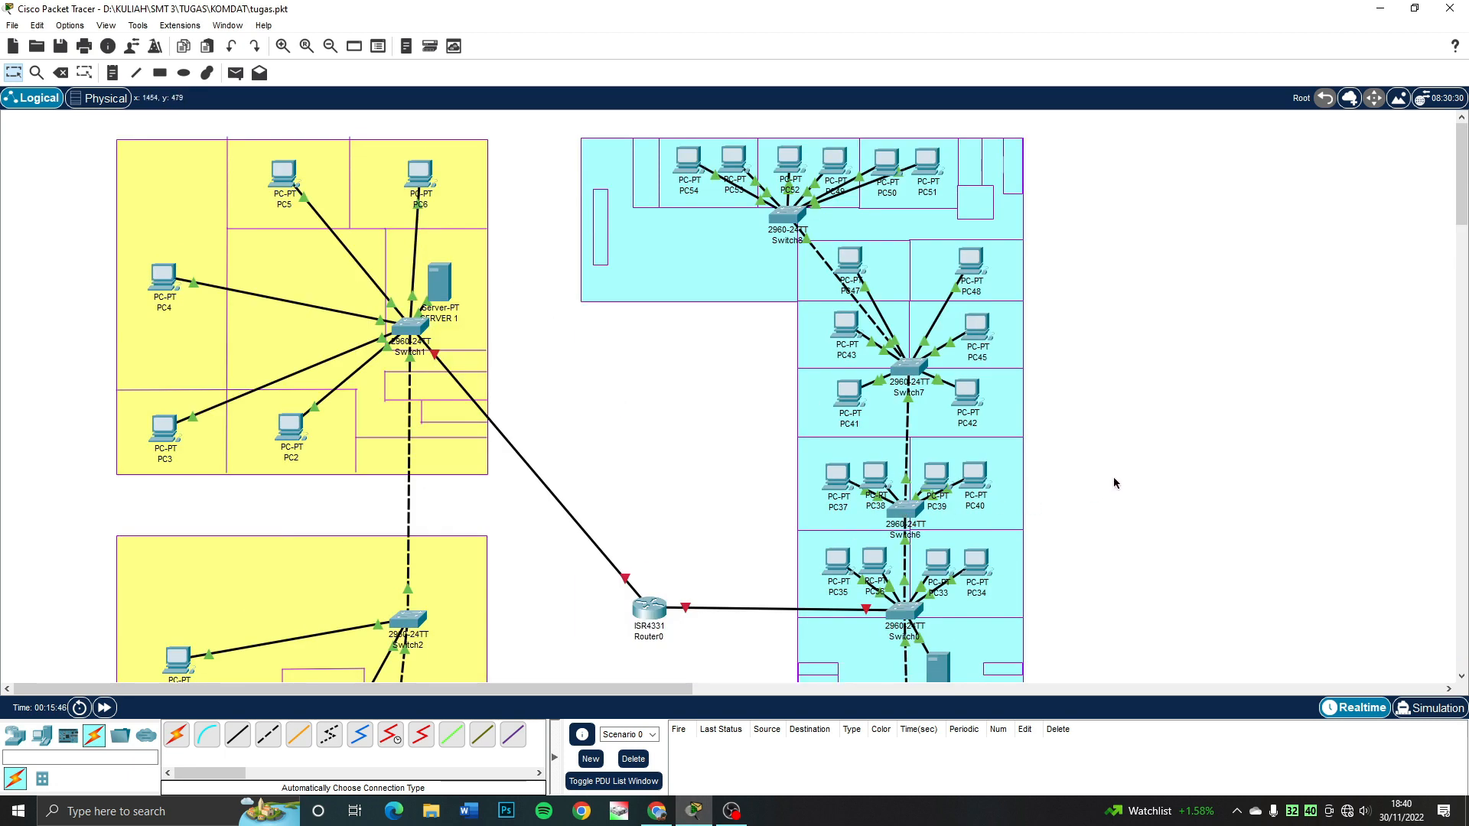
- Look over Router0's links and its configuration with the interface list, and close its window
scroll(1113, 476, down, 3)
drag(654, 448, 651, 450)
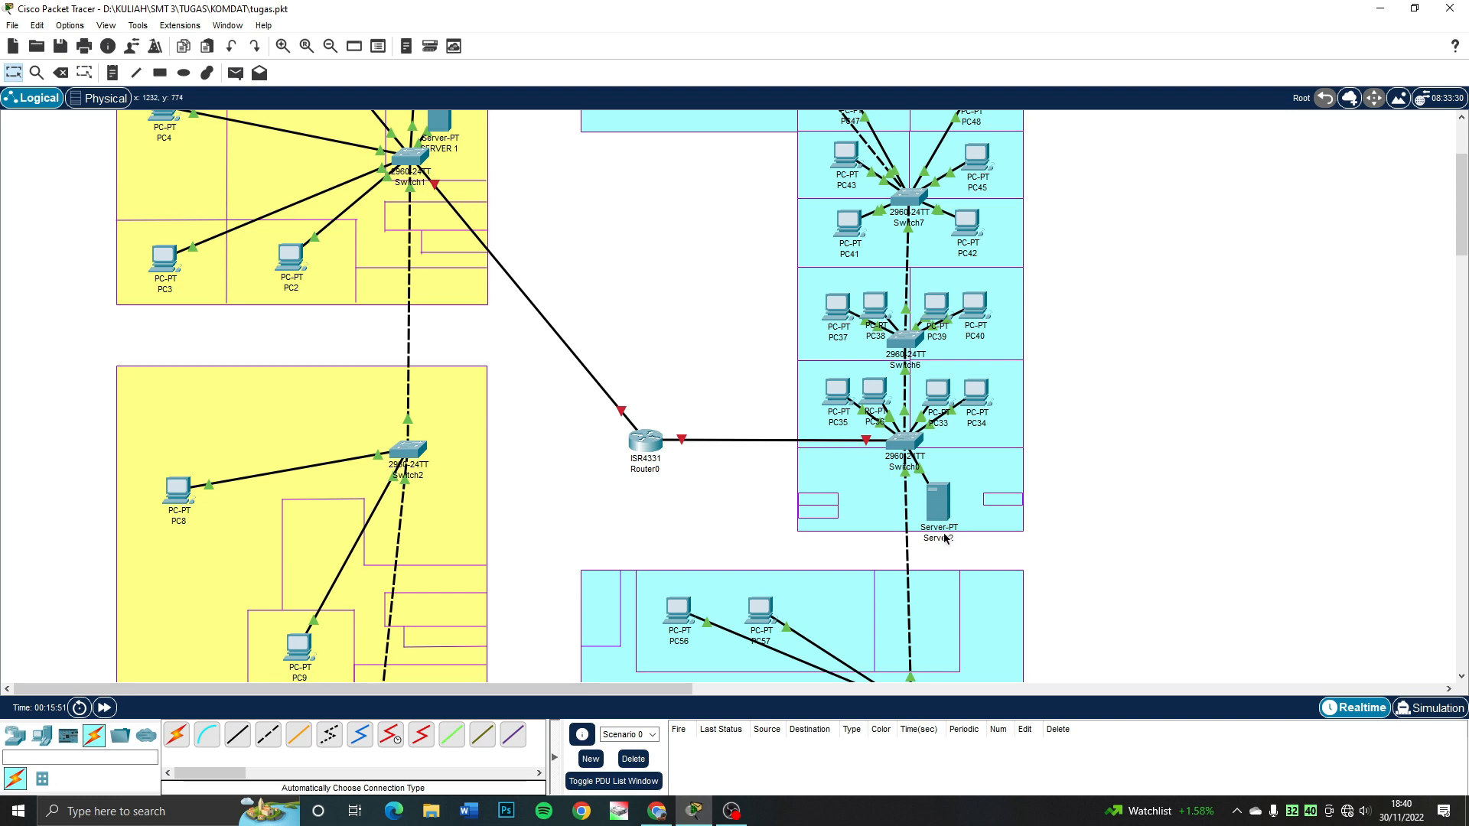
scroll(502, 251, up, 3)
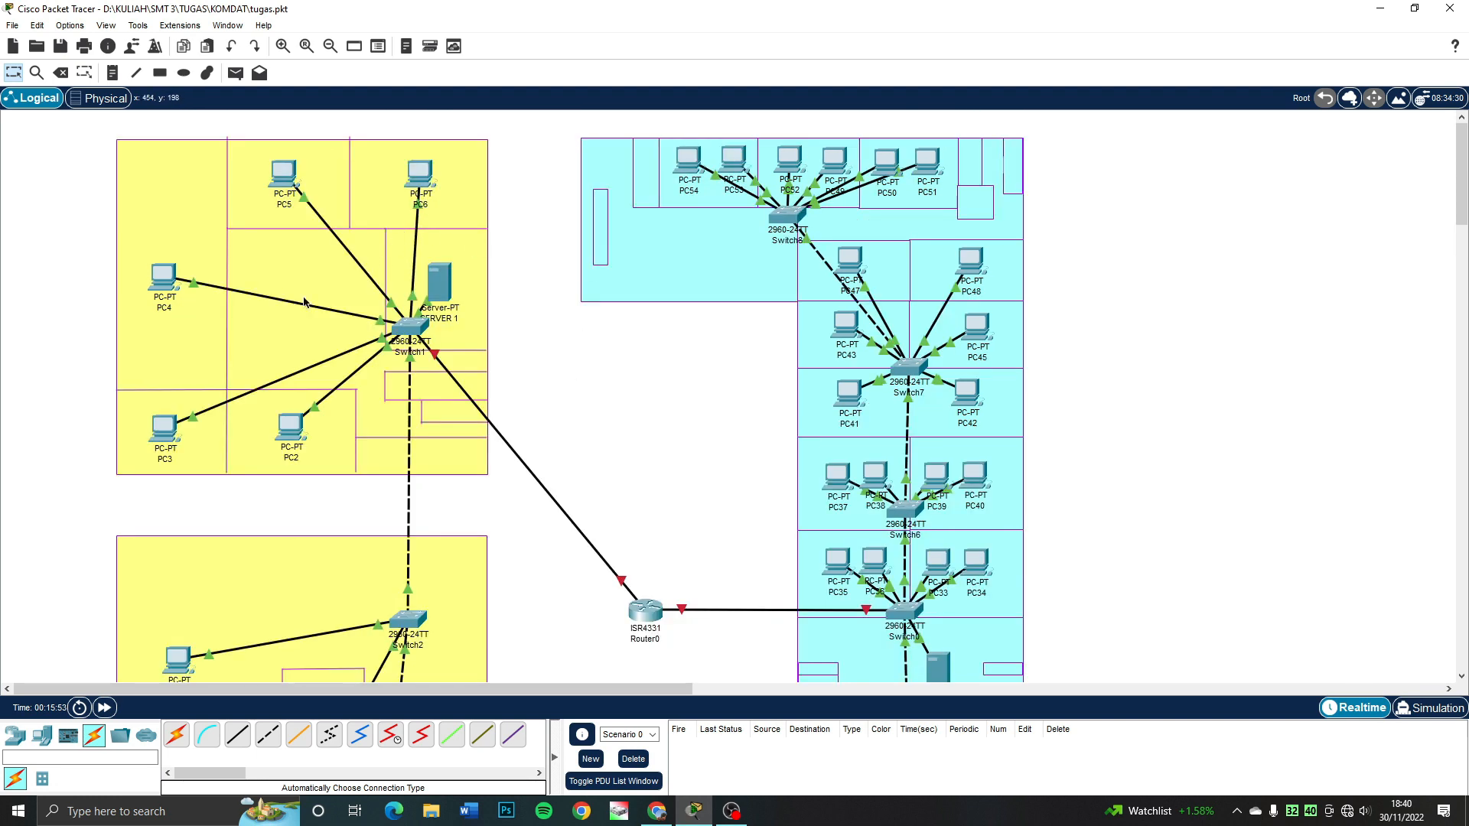
scroll(578, 586, down, 3)
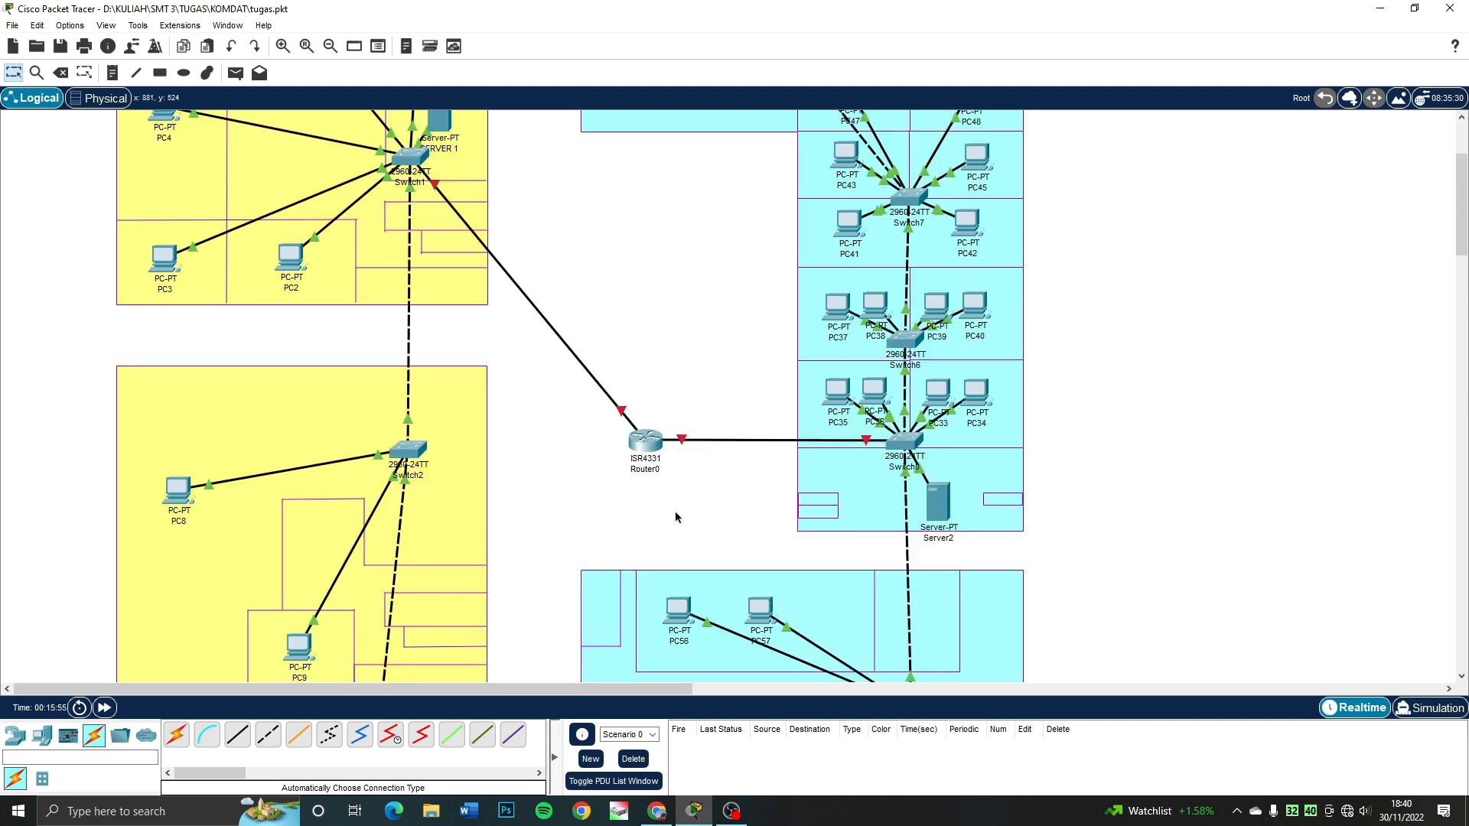
click(644, 442)
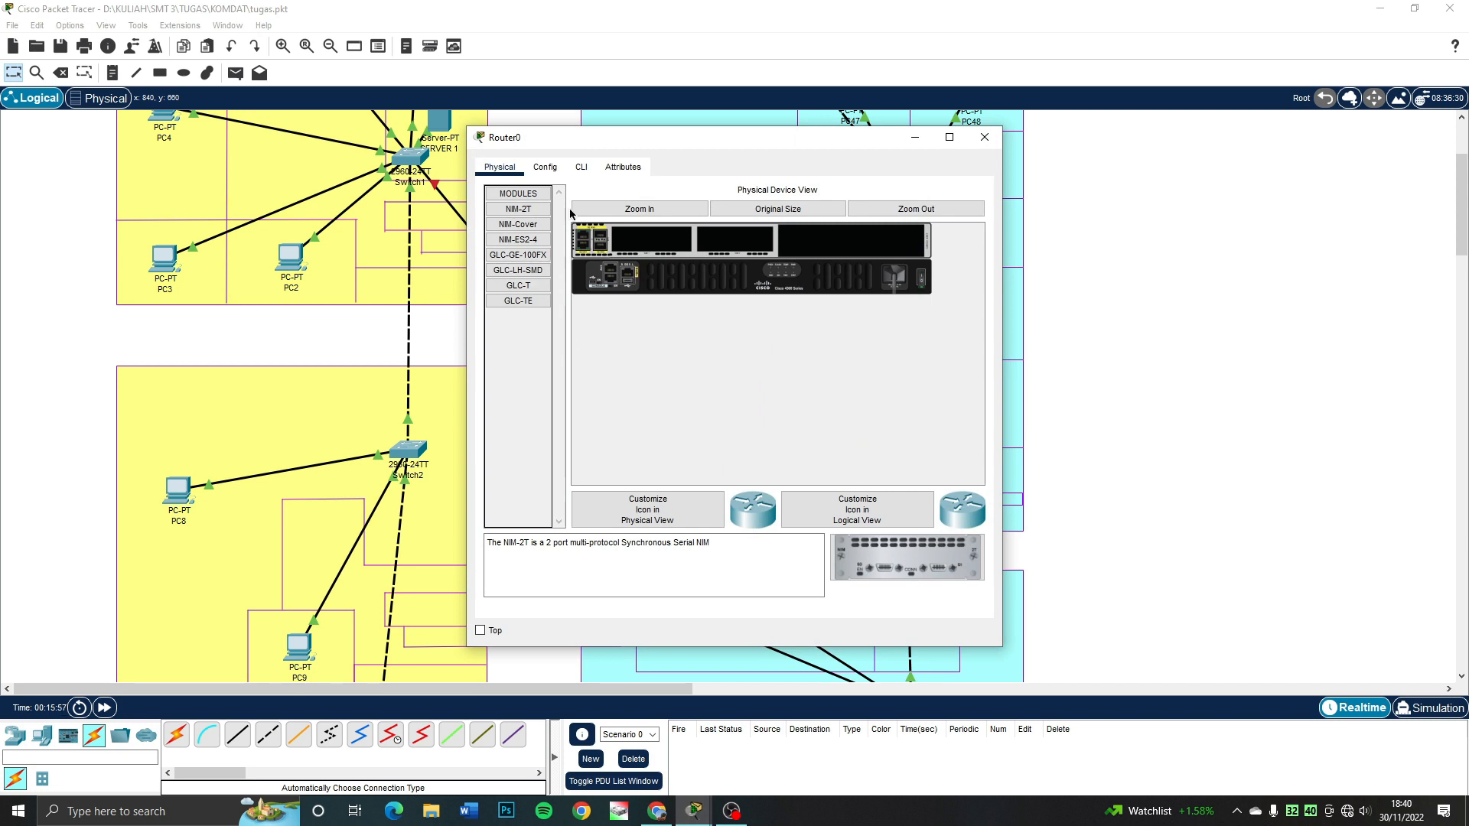
click(545, 167)
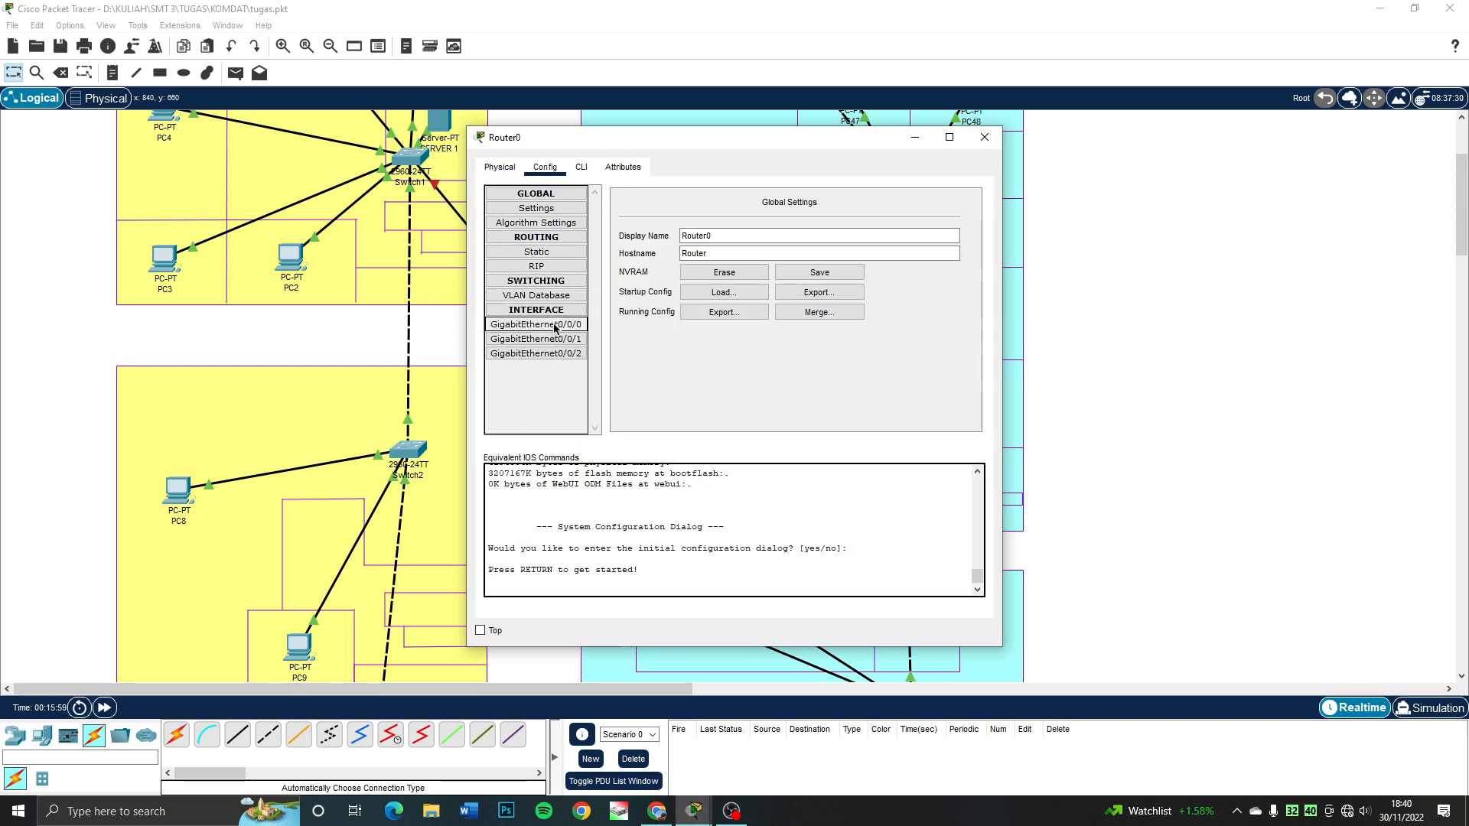
drag(755, 130, 1230, 223)
click(554, 278)
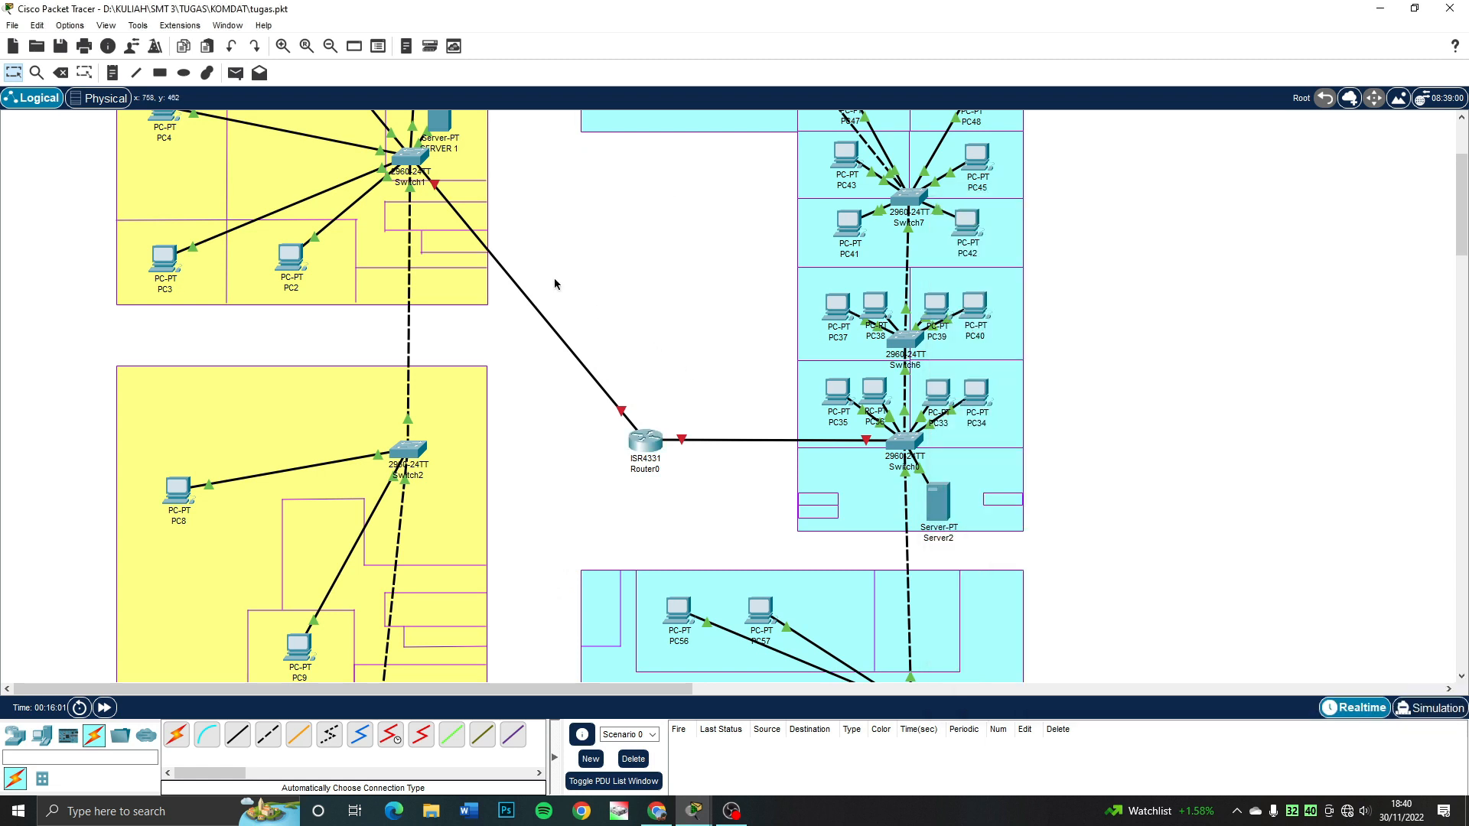
- Turn on the preference that always shows port labels in the logical workspace and close the preferences
click(227, 25)
mouse_move(129, 31)
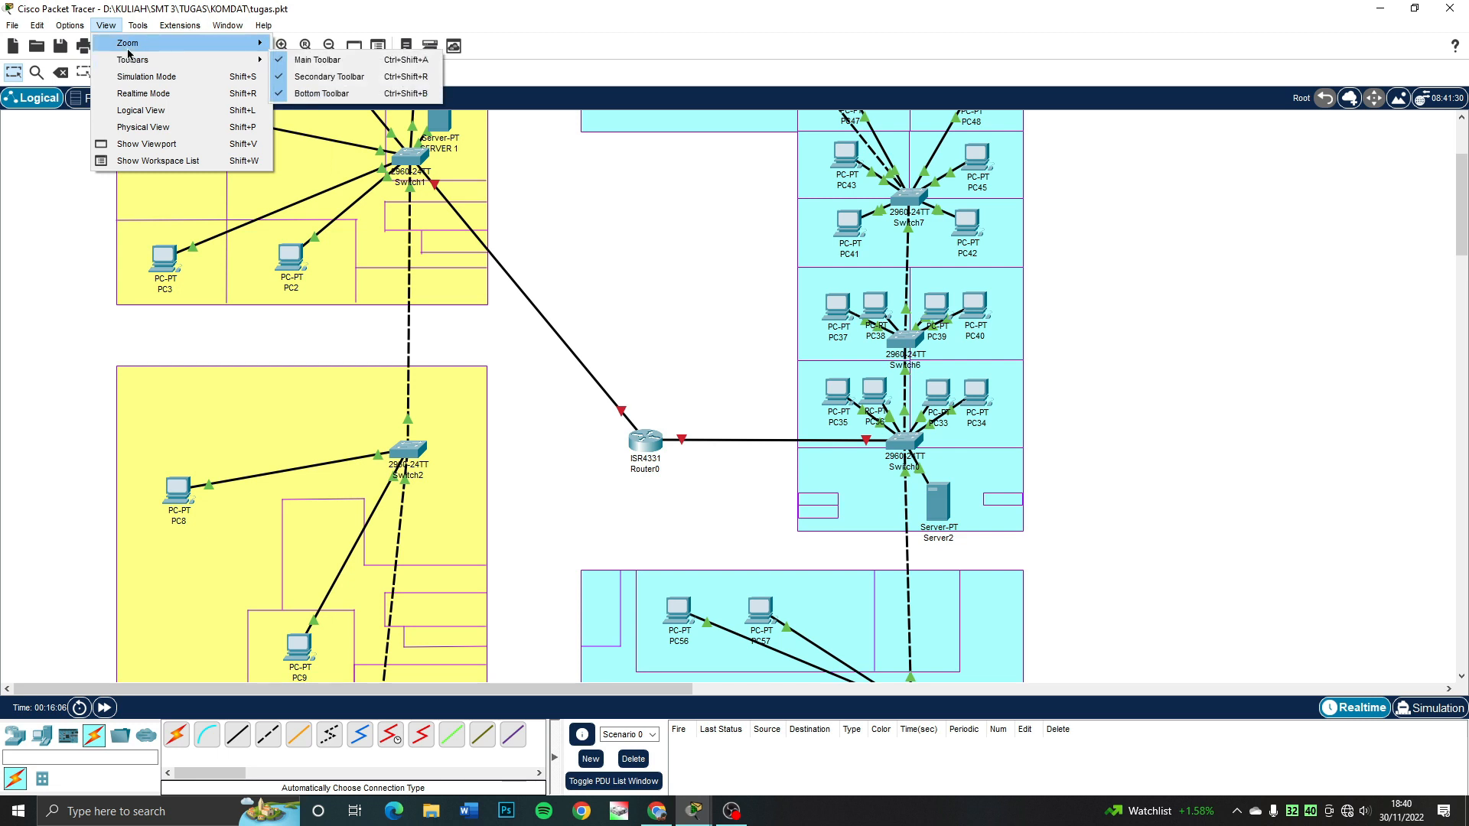
mouse_move(267, 30)
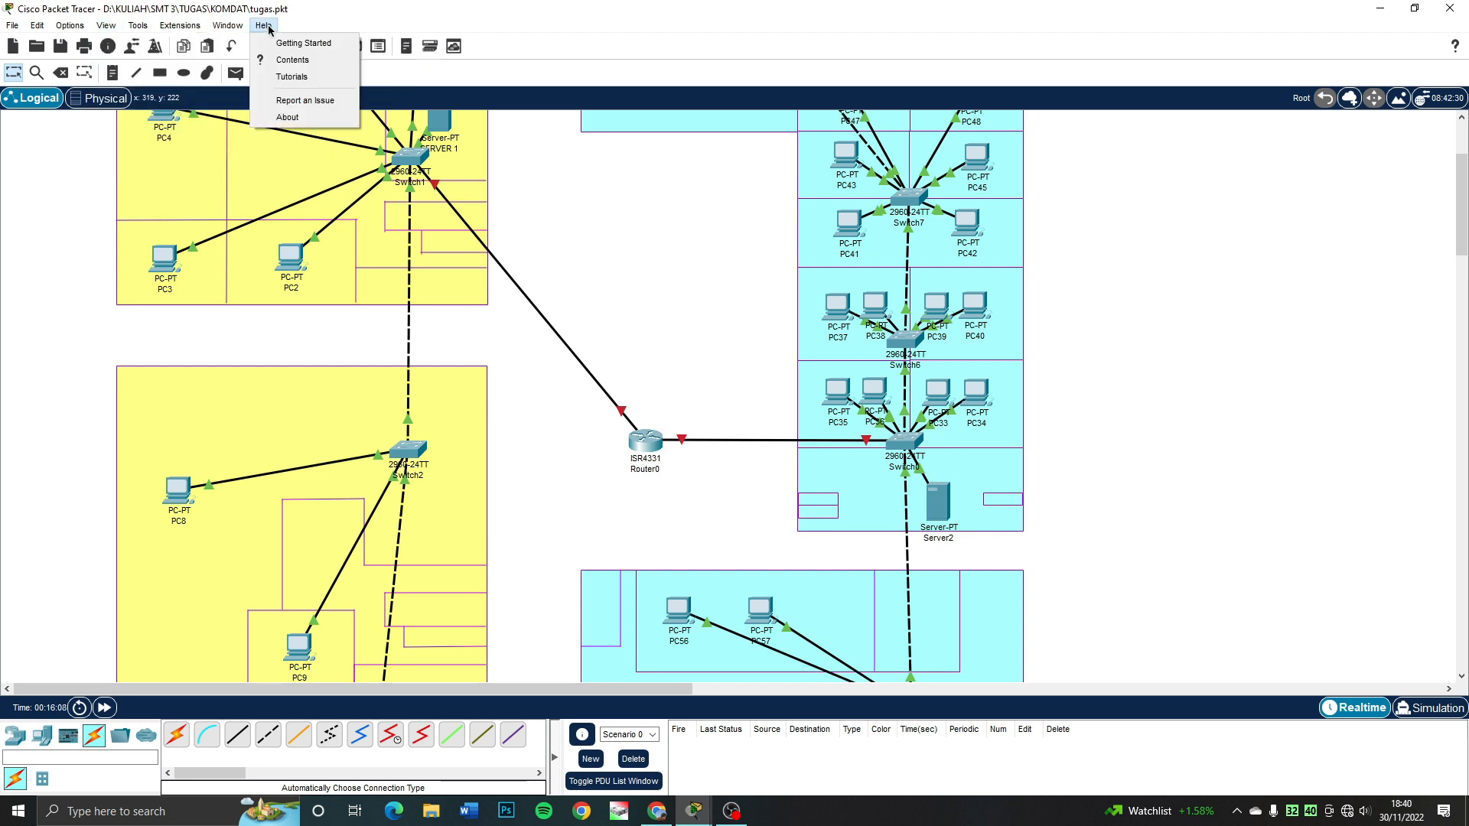
mouse_move(43, 29)
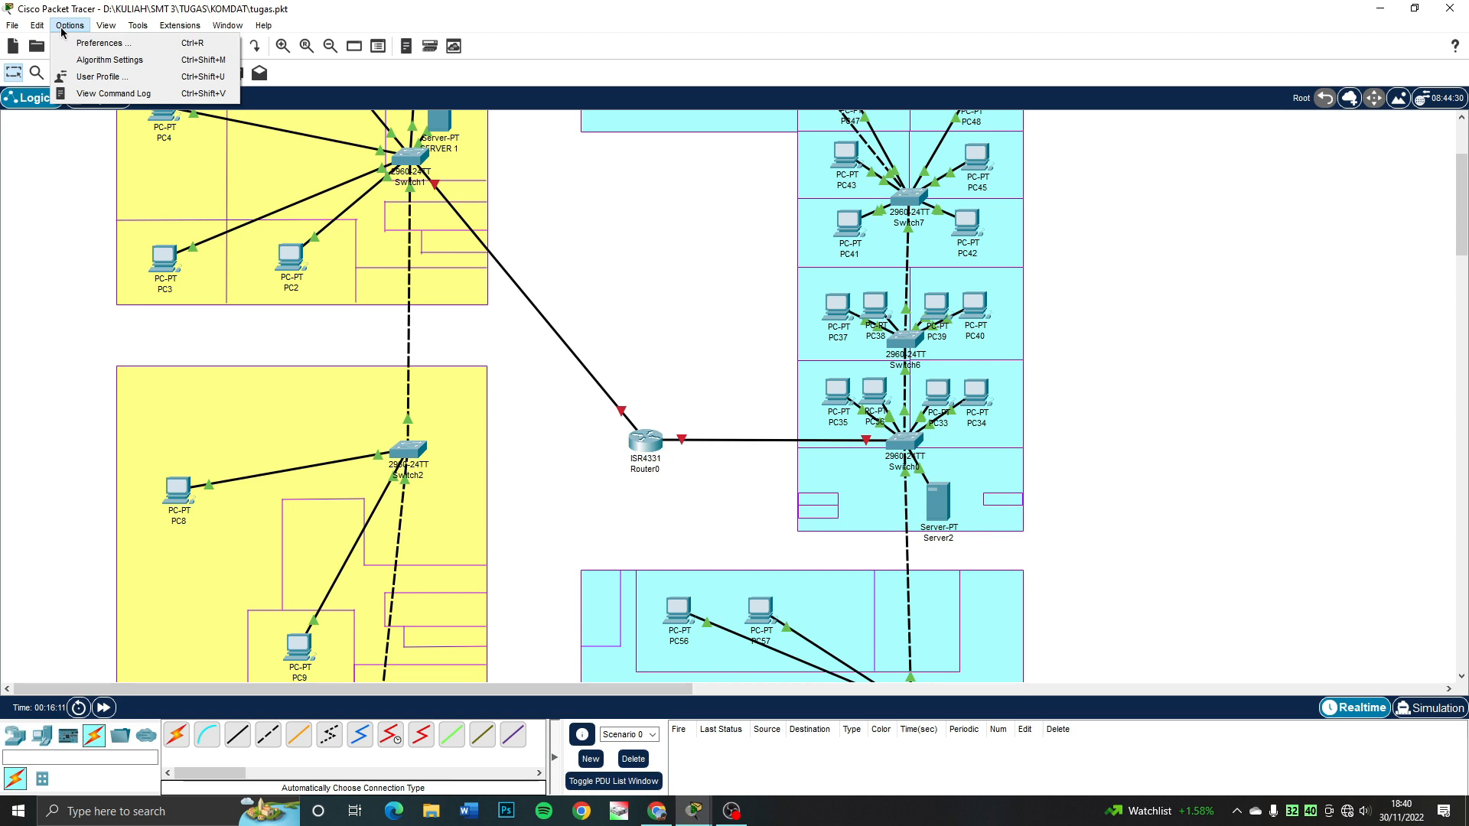
click(98, 43)
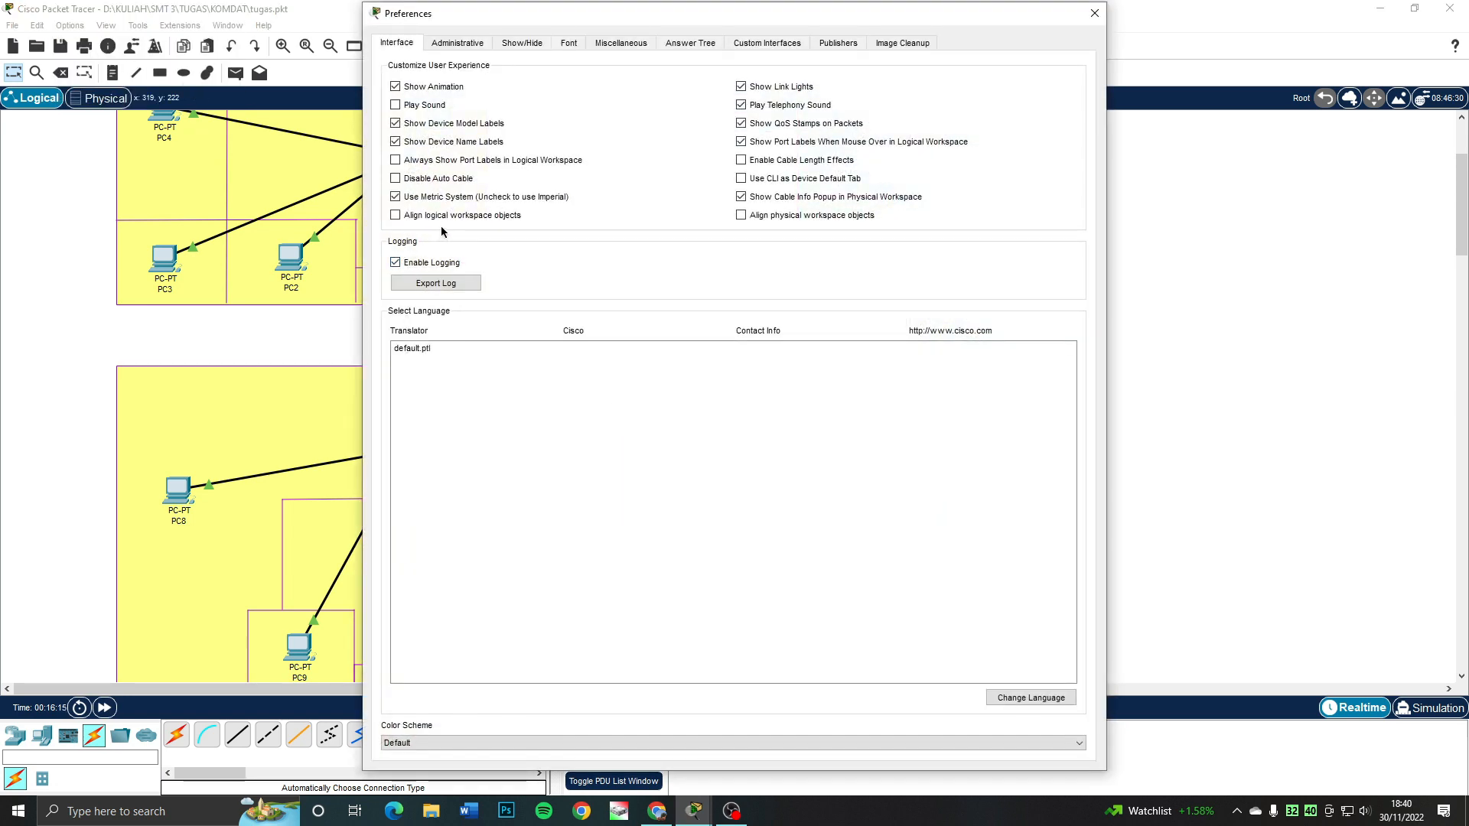
click(479, 162)
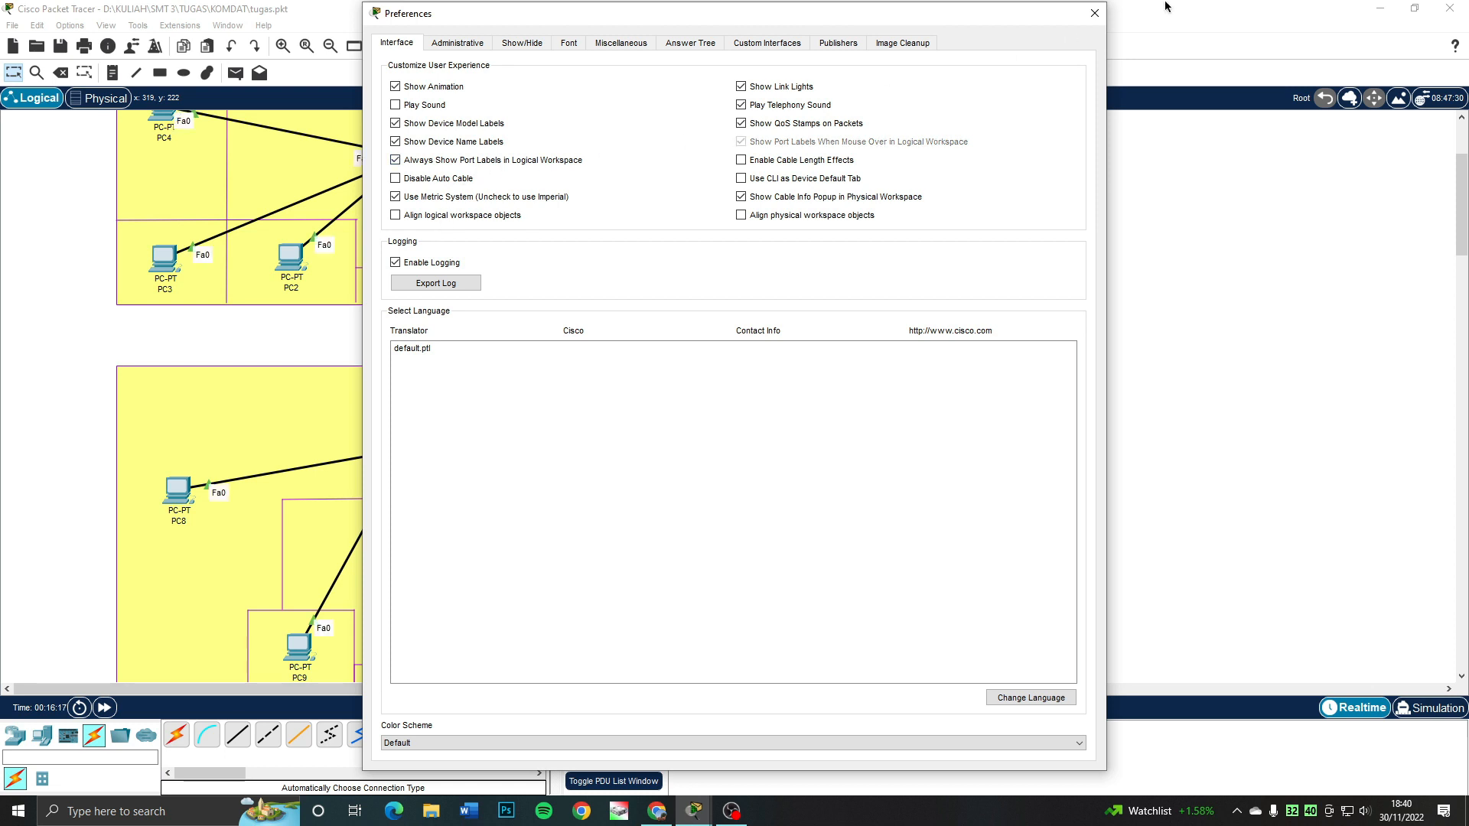
click(1094, 13)
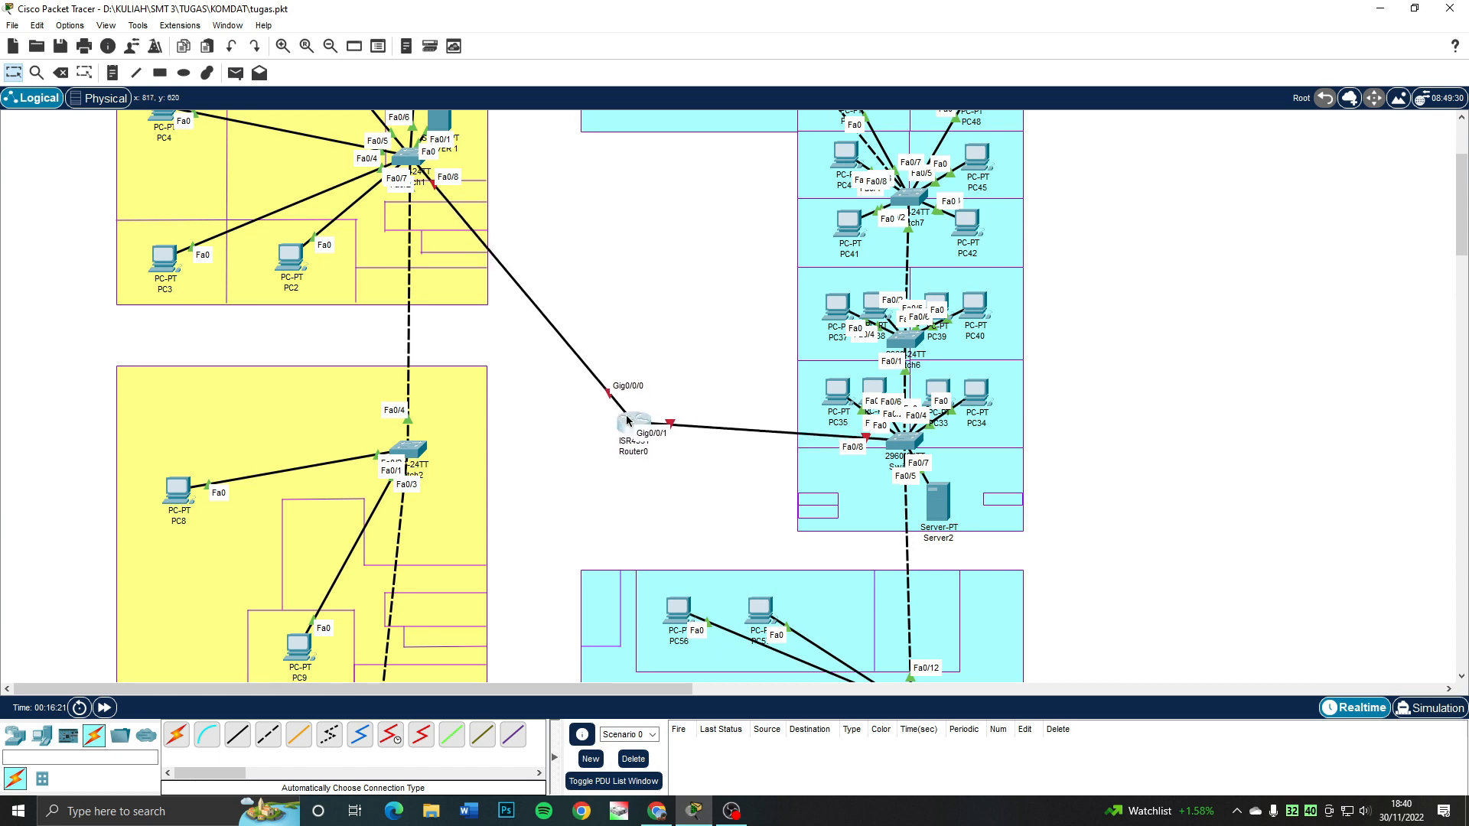
- Delete Router0 from between the yellow and blue areas
drag(640, 436, 633, 436)
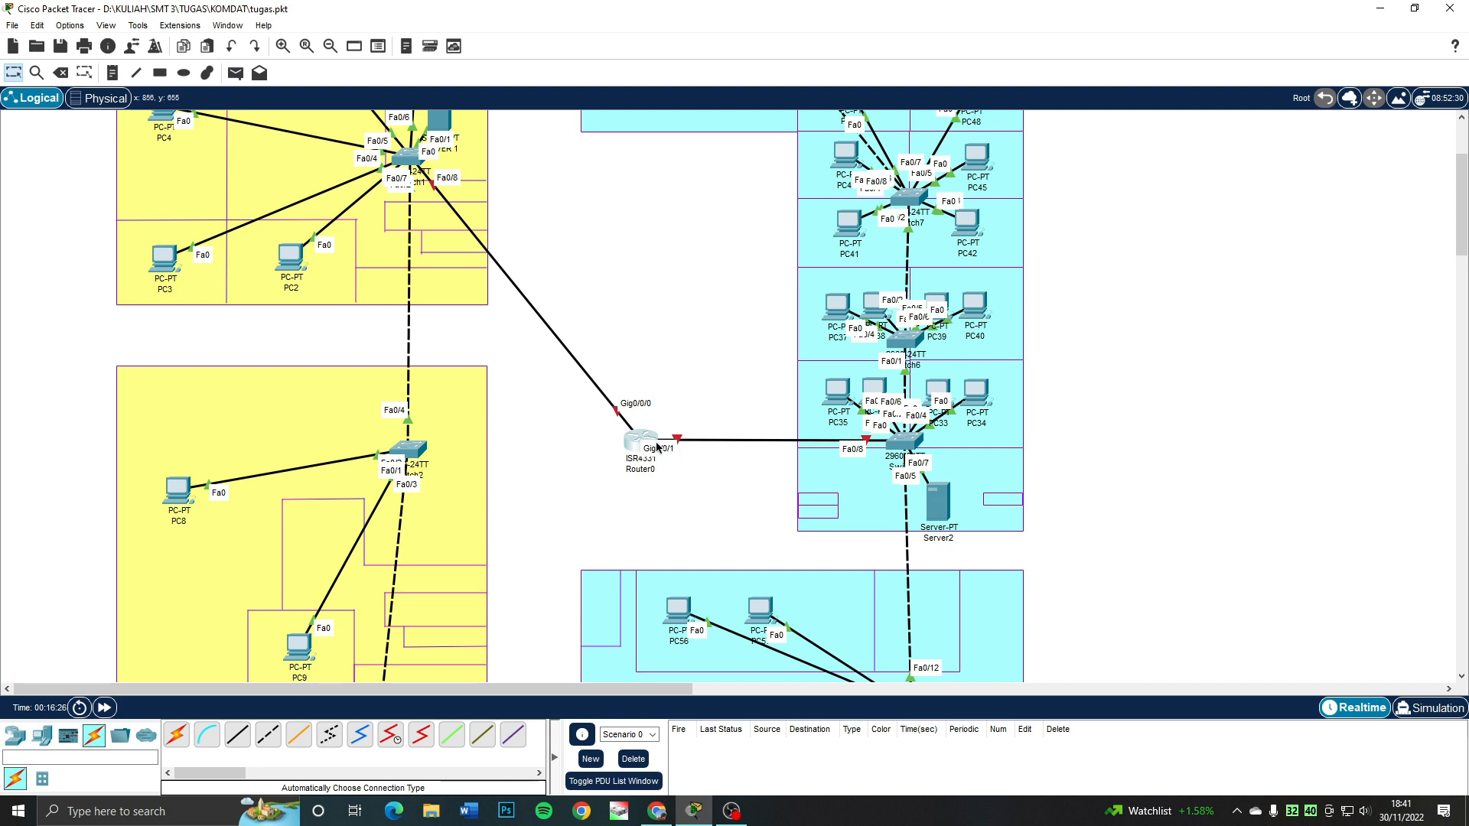
key(Delete)
click(641, 442)
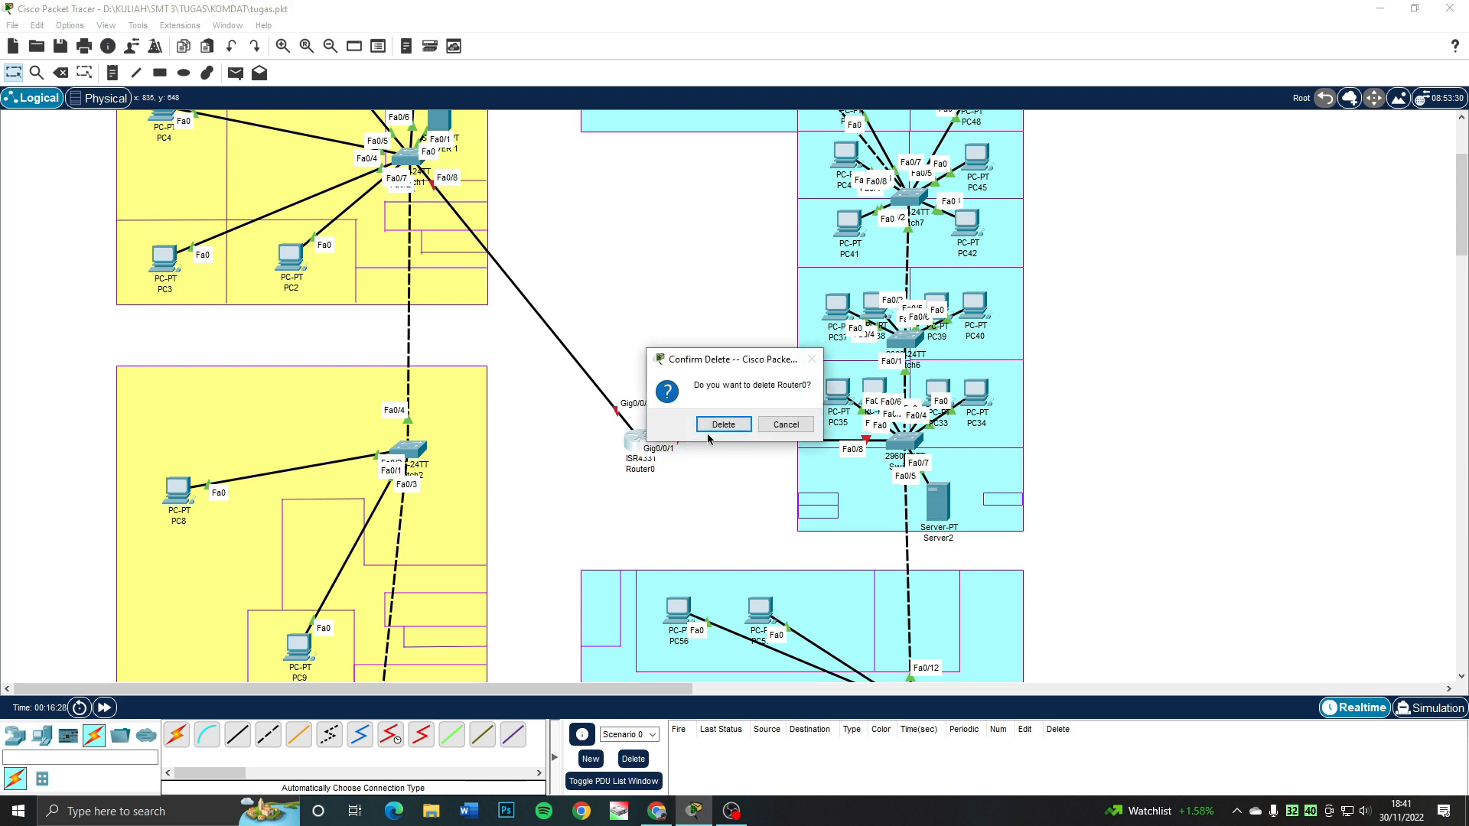
click(723, 425)
- Place a new ISR4331 router in the gap between the yellow and blue areas
scroll(646, 393, down, 3)
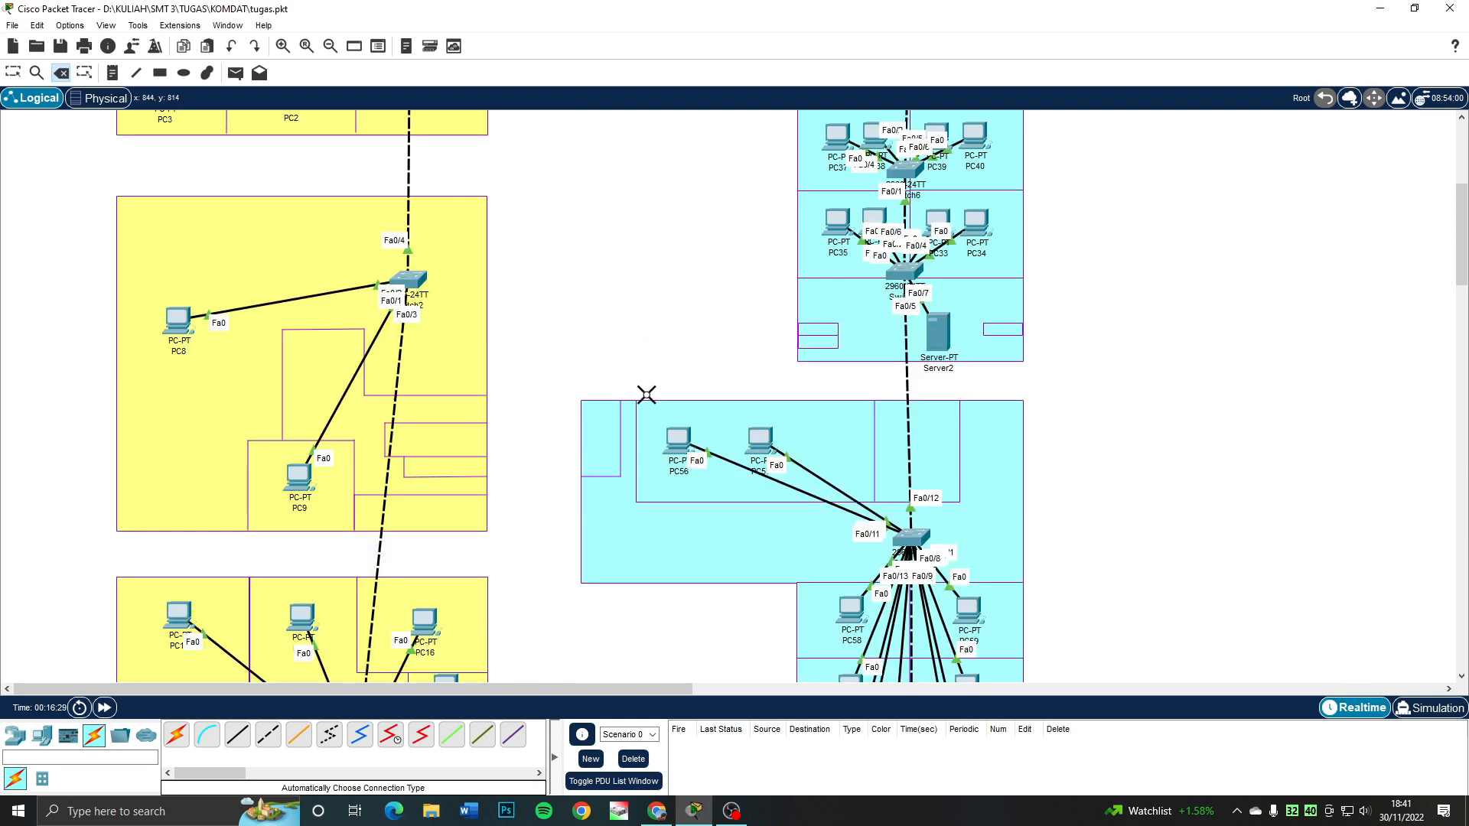
click(15, 736)
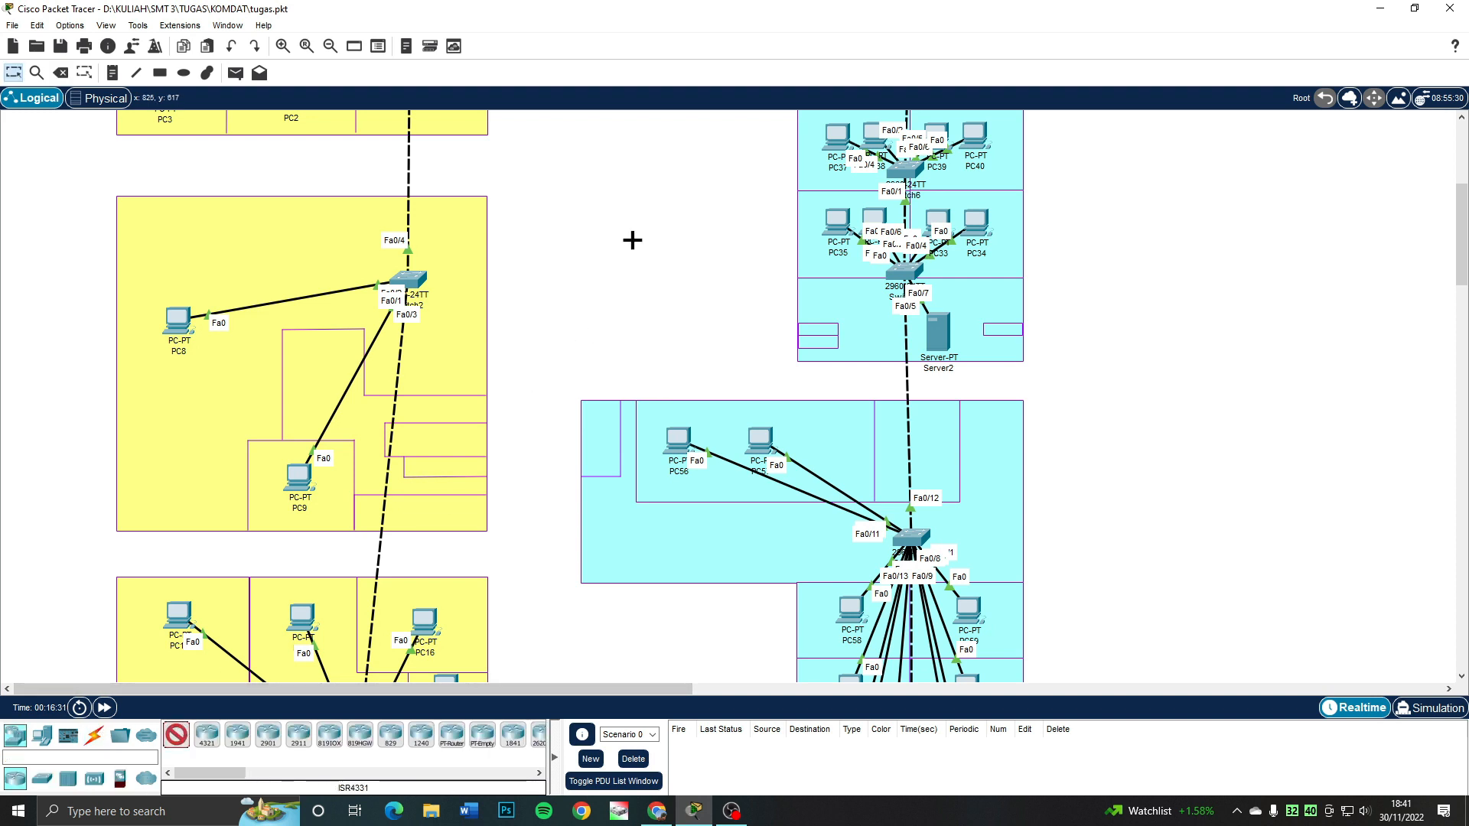
click(638, 241)
scroll(705, 253, up, 3)
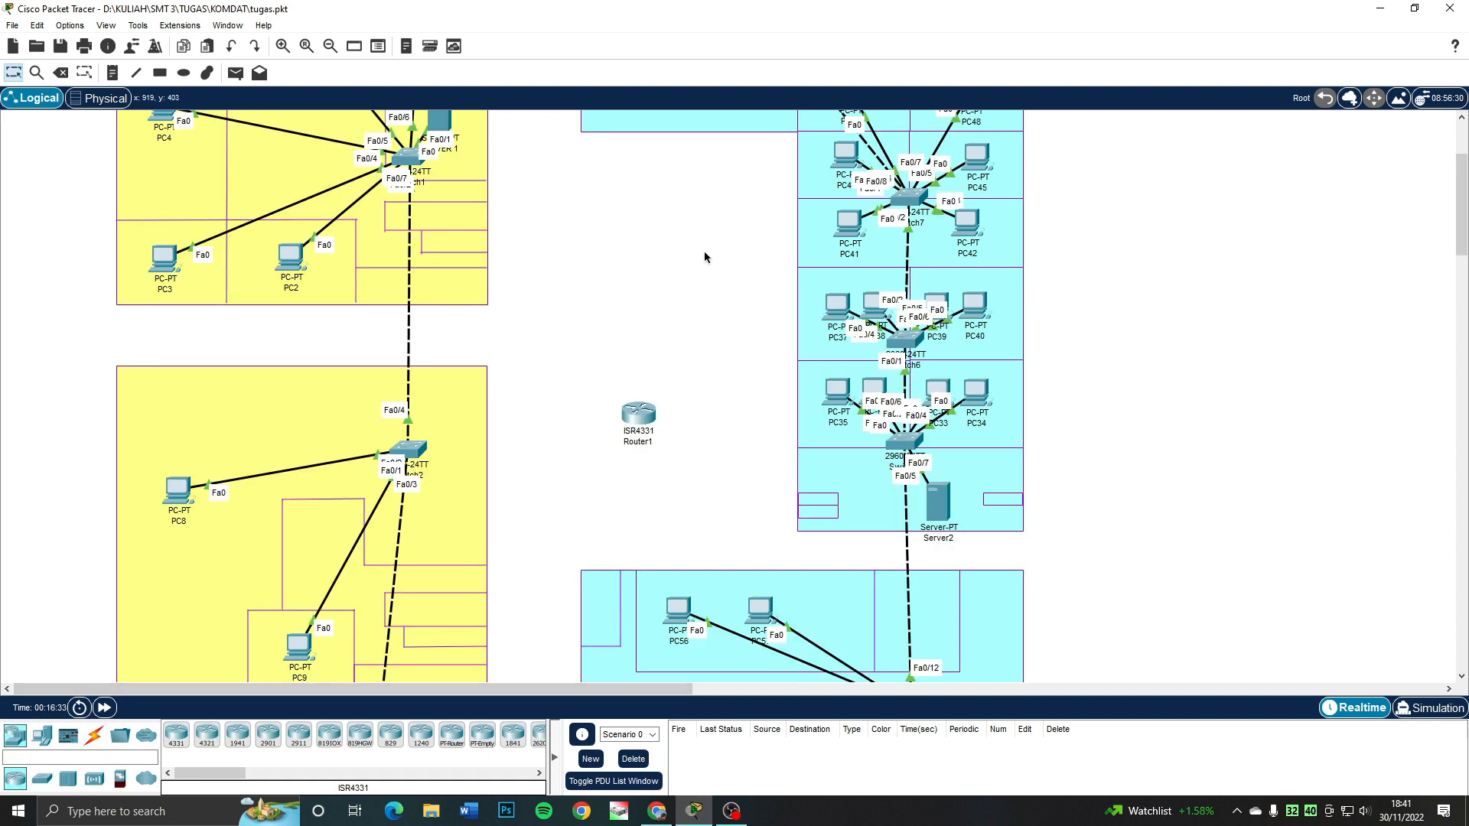
- Connect the switch just above Server2 to Router1 with an automatically chosen cable
click(94, 736)
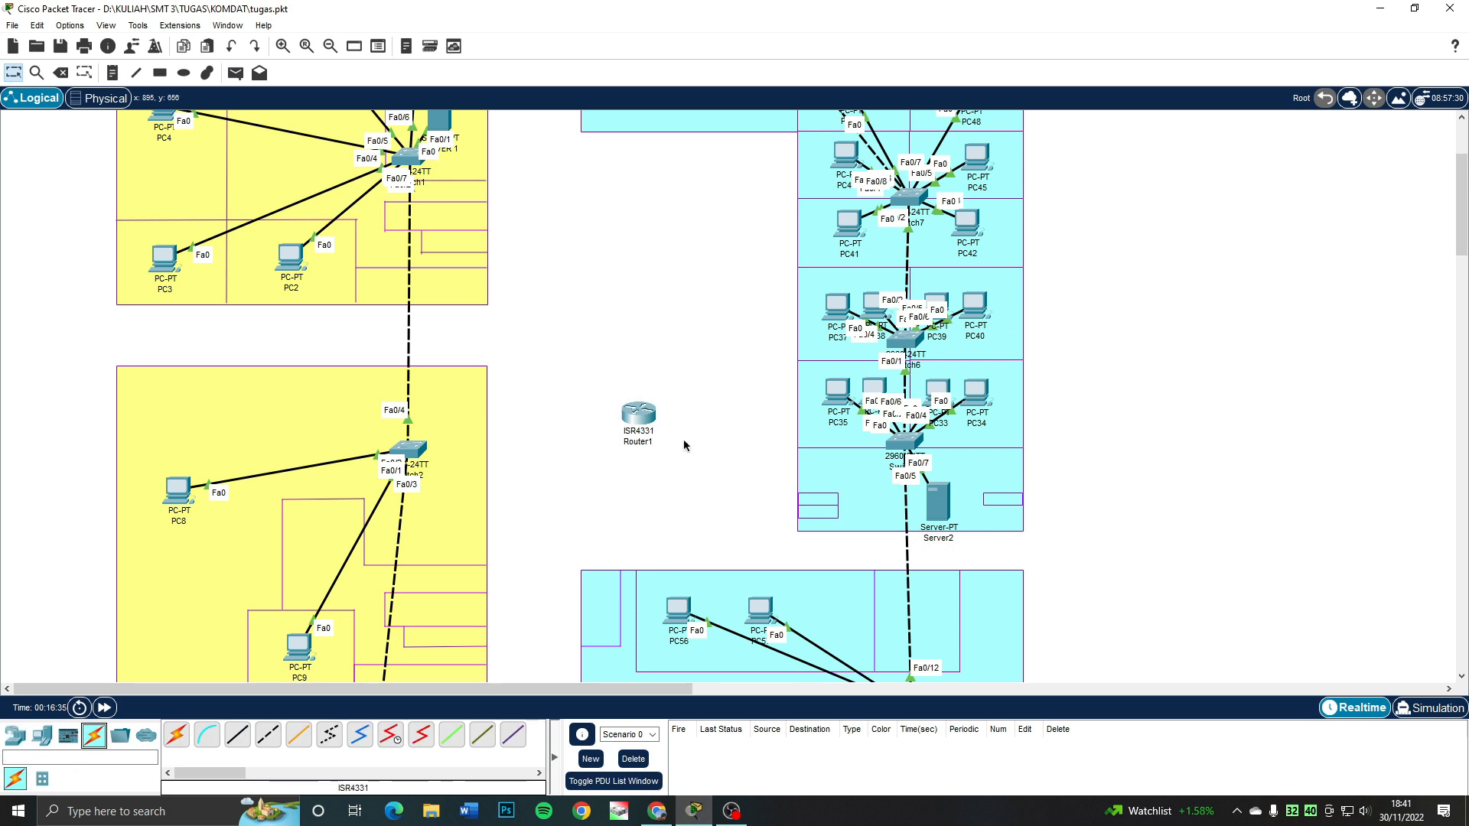
click(176, 735)
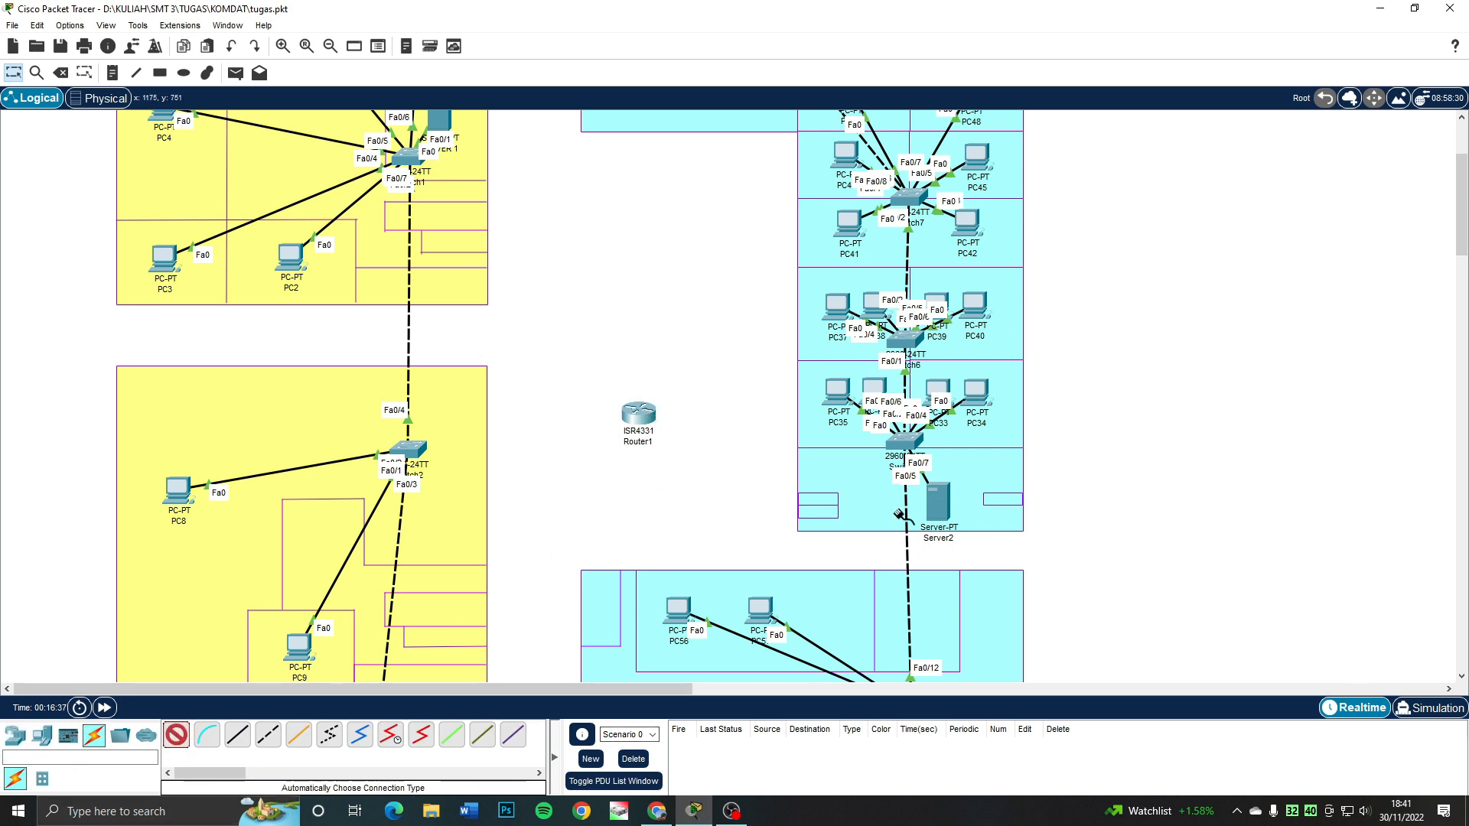
click(942, 506)
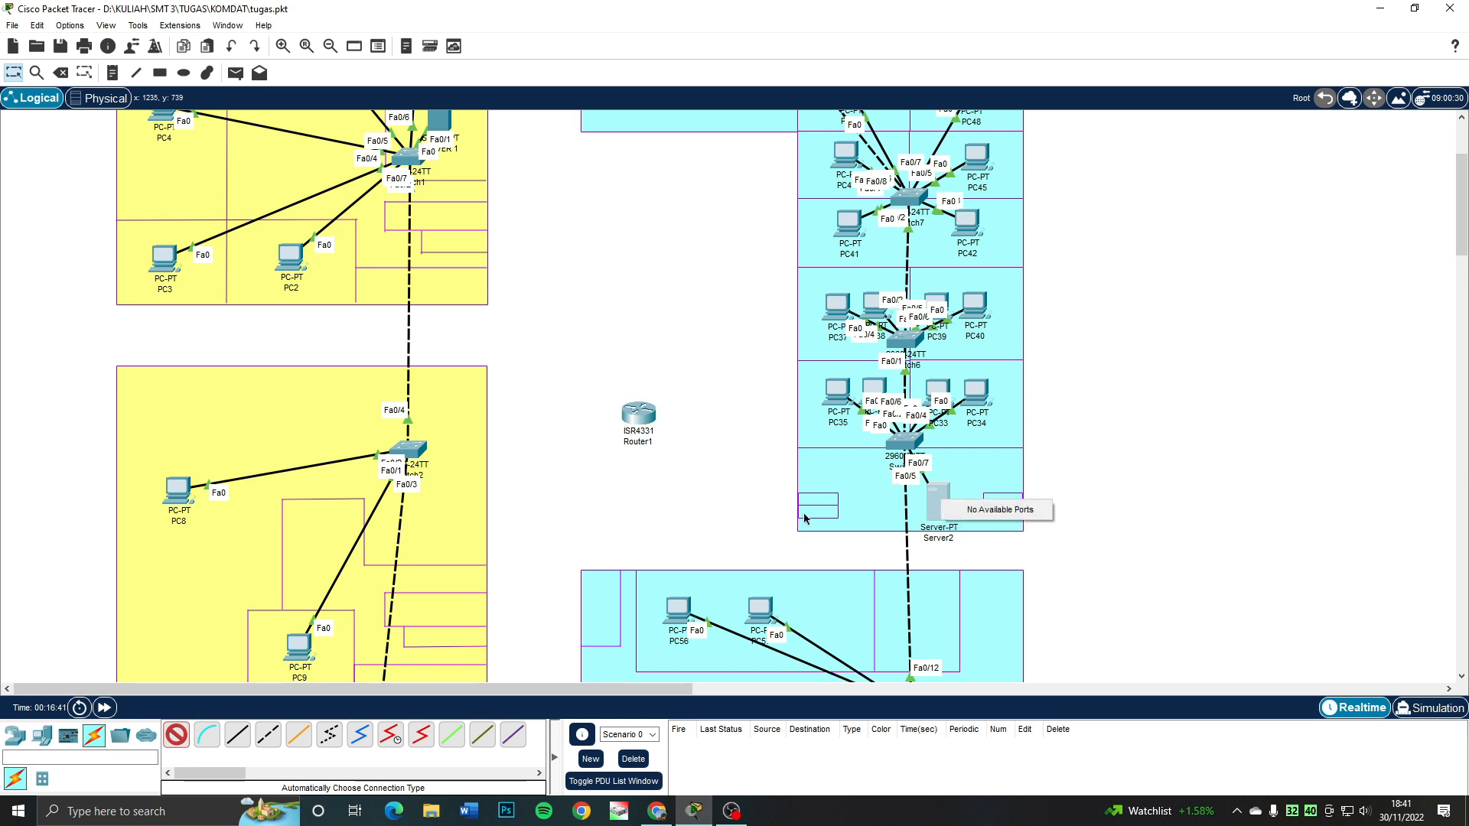
click(893, 448)
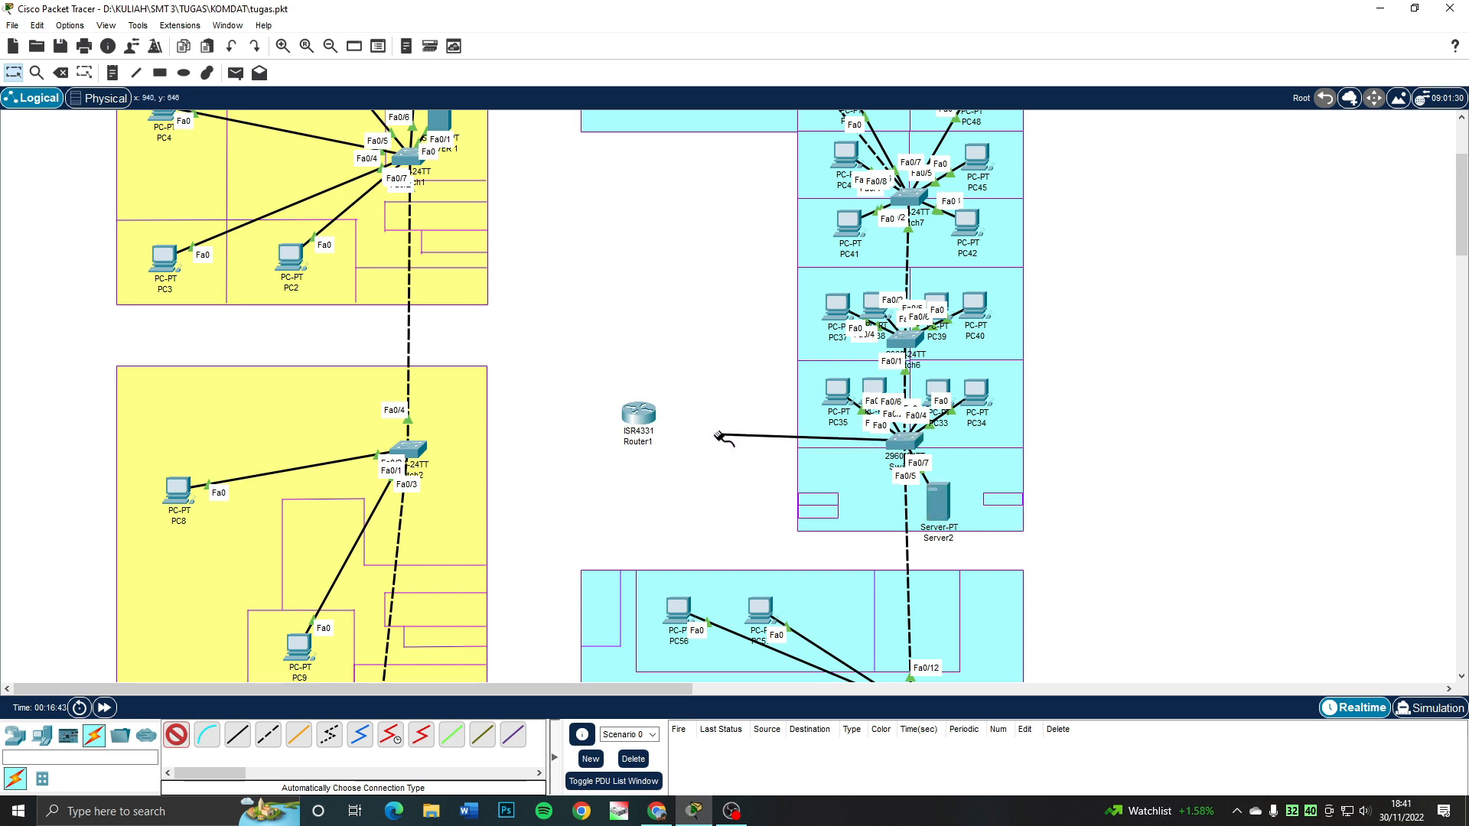
click(635, 435)
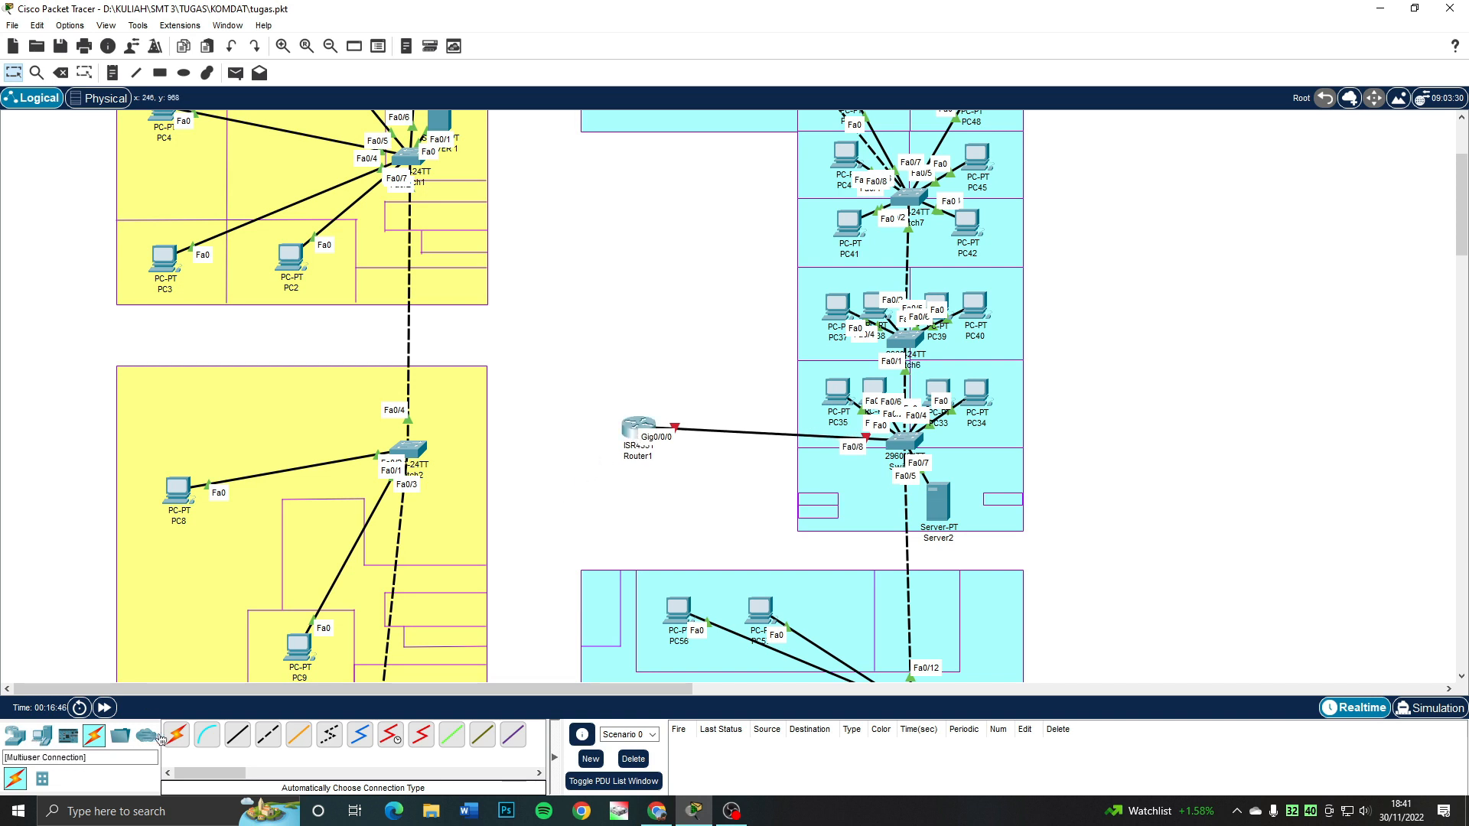
- Link Switch1 in the yellow area to Router1 with an automatically chosen cable and shift the router slightly
click(176, 734)
click(420, 170)
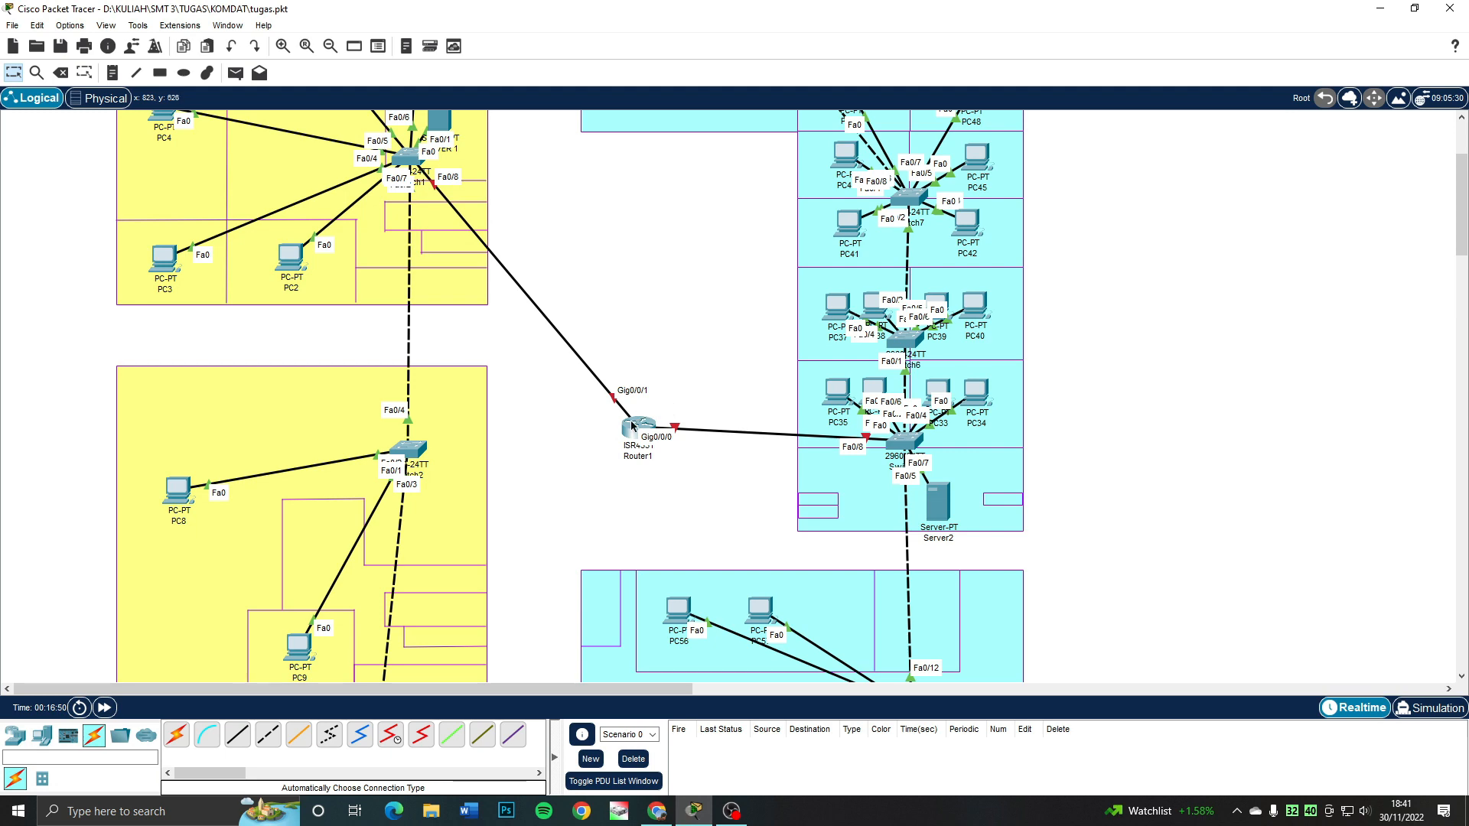
click(645, 449)
drag(643, 448, 643, 437)
click(698, 390)
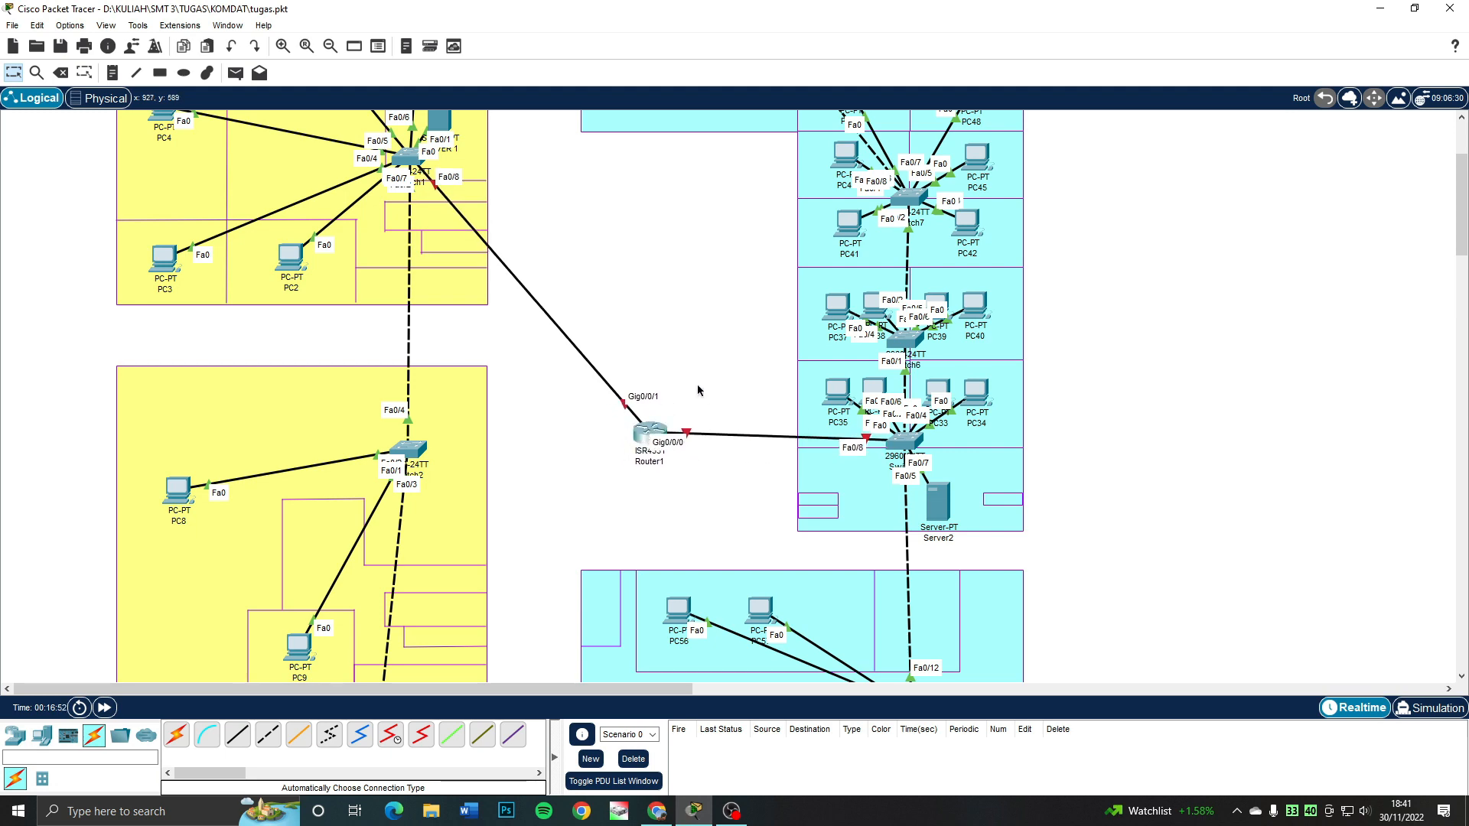
- Turn off the preference that always shows port labels in the logical workspace and close the preferences
scroll(753, 376, up, 3)
scroll(684, 369, down, 6)
scroll(784, 380, up, 3)
click(66, 29)
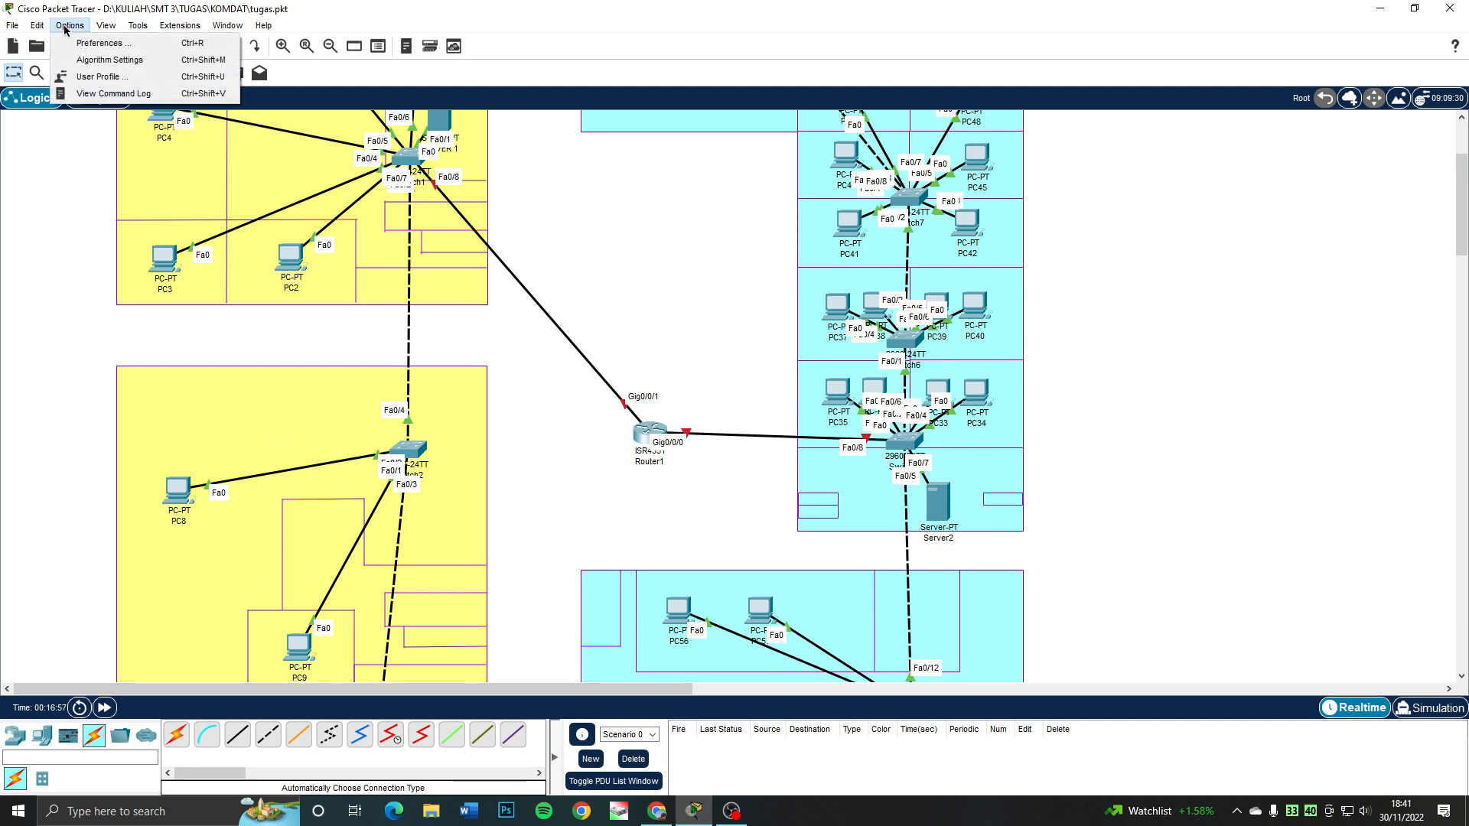
click(80, 42)
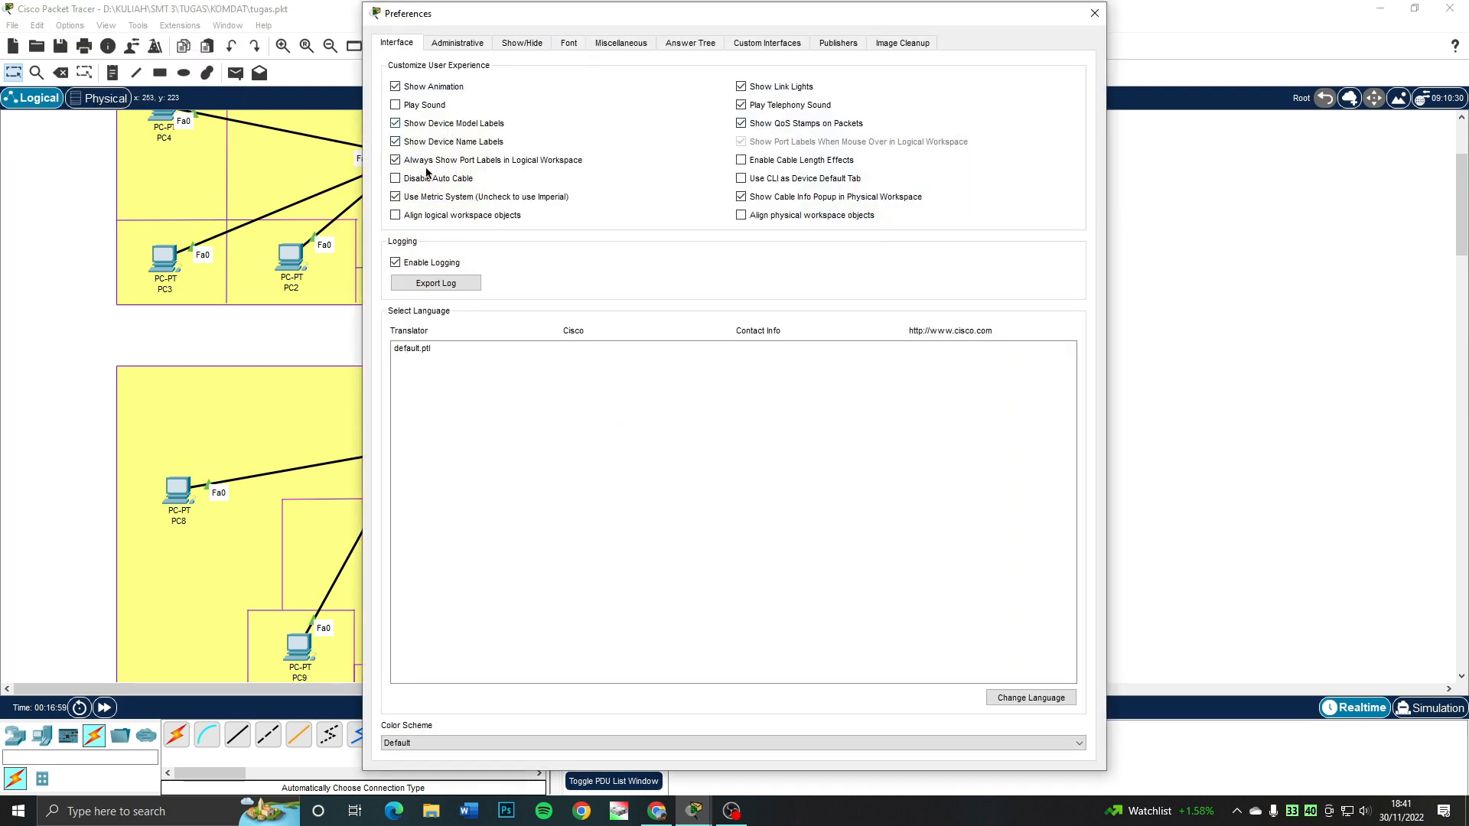
click(431, 163)
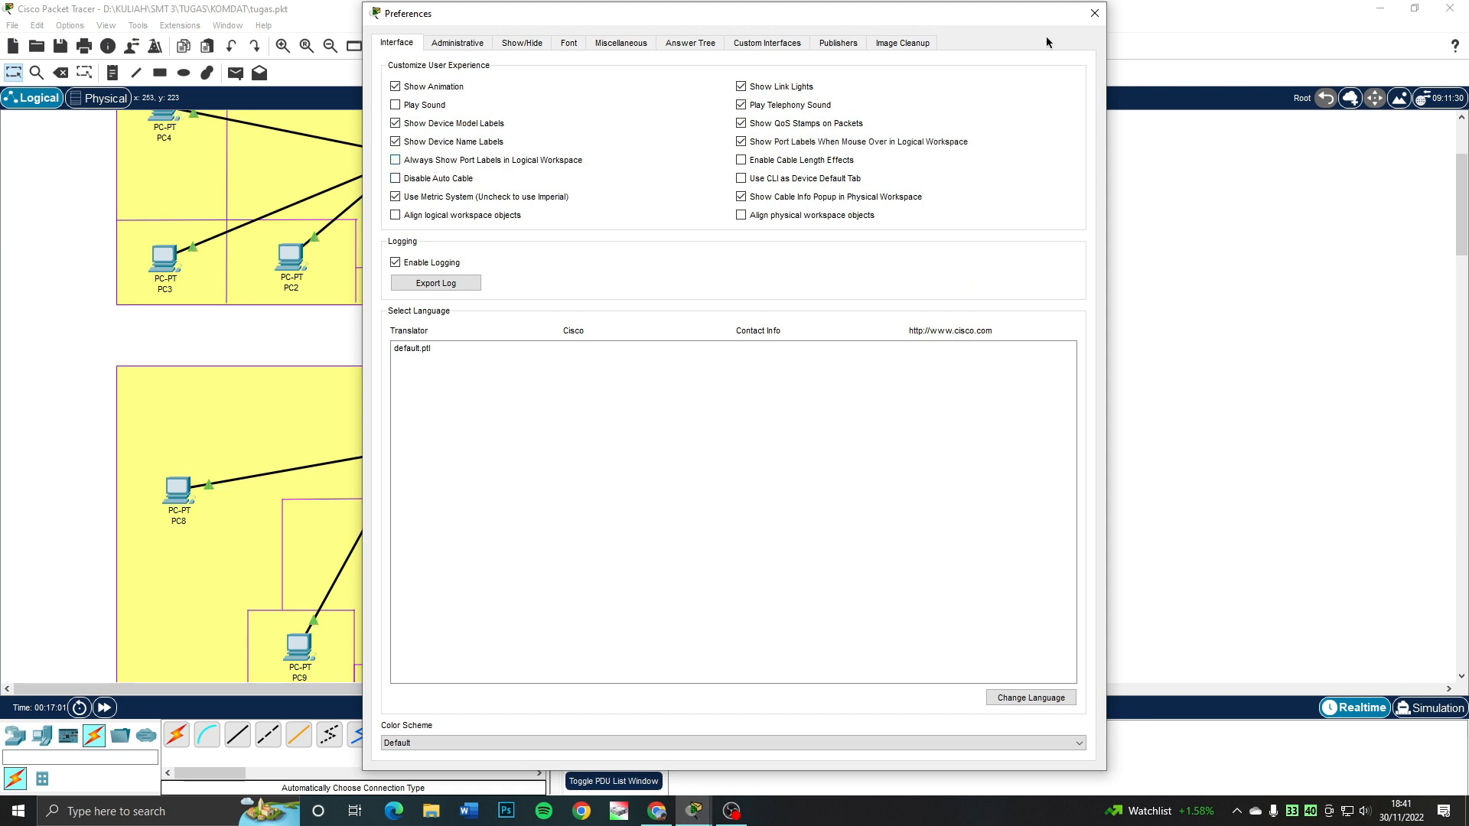
click(1094, 13)
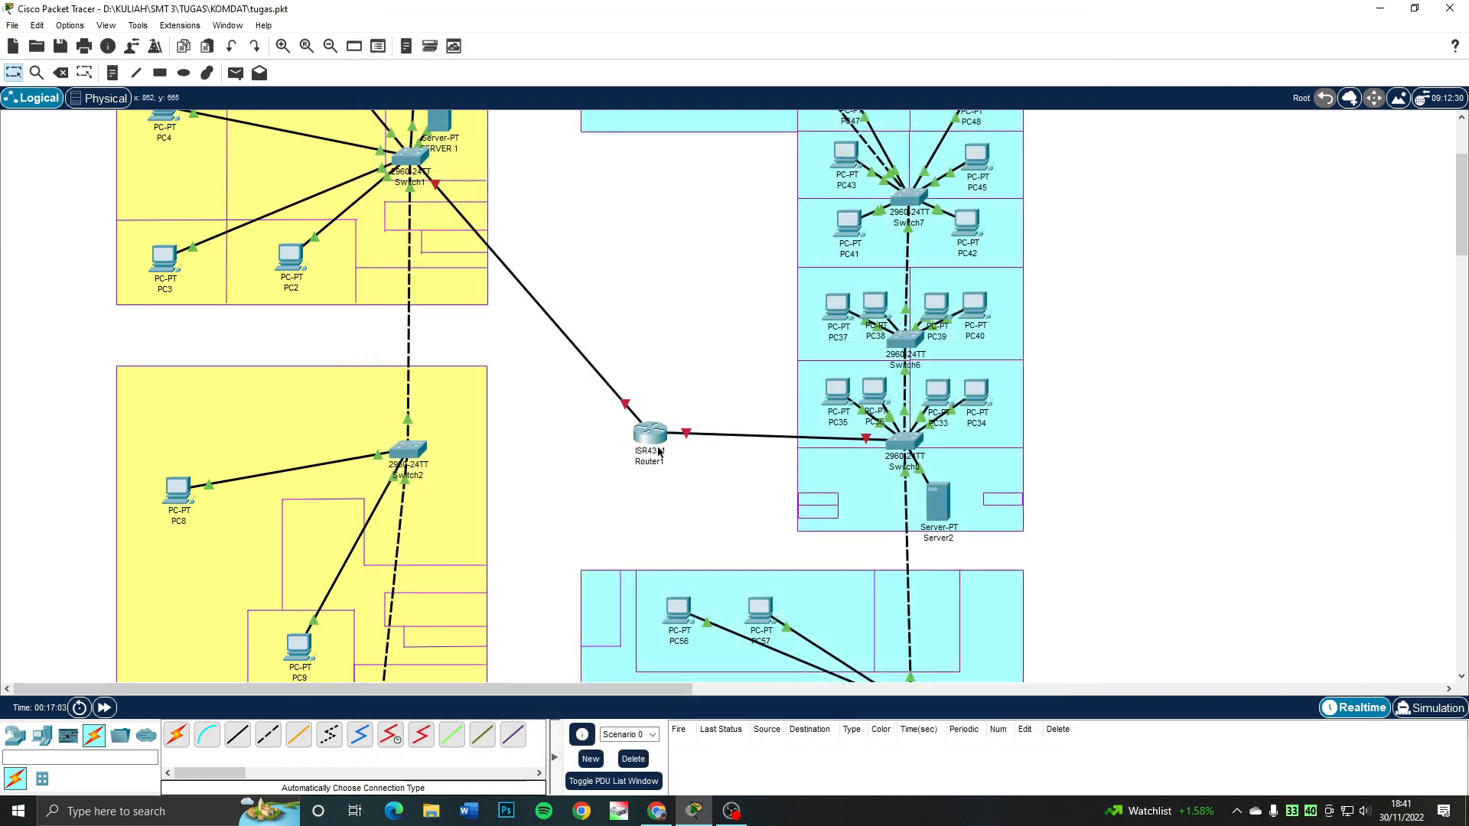
- Shift Router1 slightly down to level its link with the switch above Server2
drag(658, 451, 654, 446)
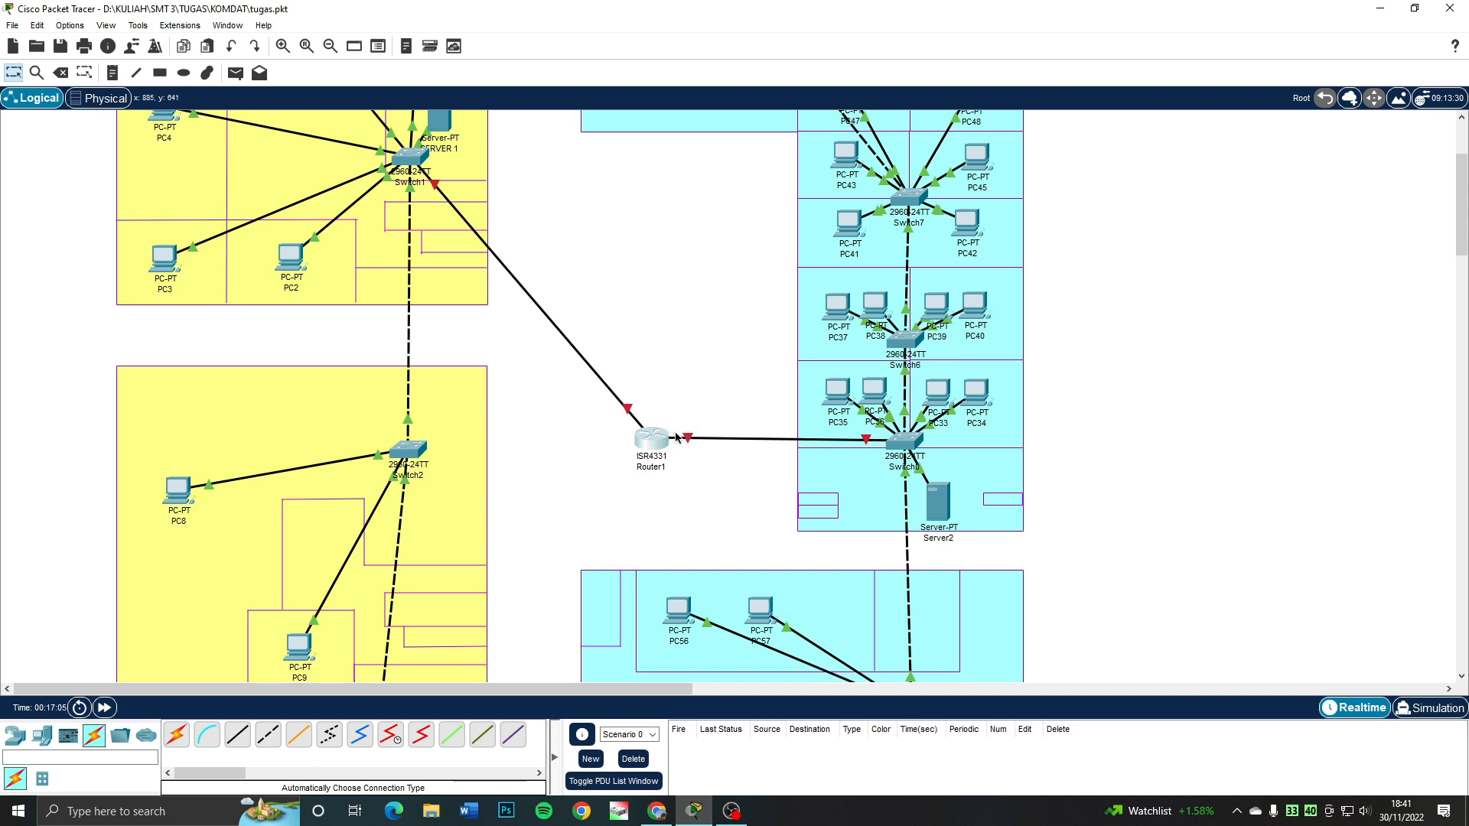
click(692, 456)
drag(655, 442, 662, 439)
click(697, 395)
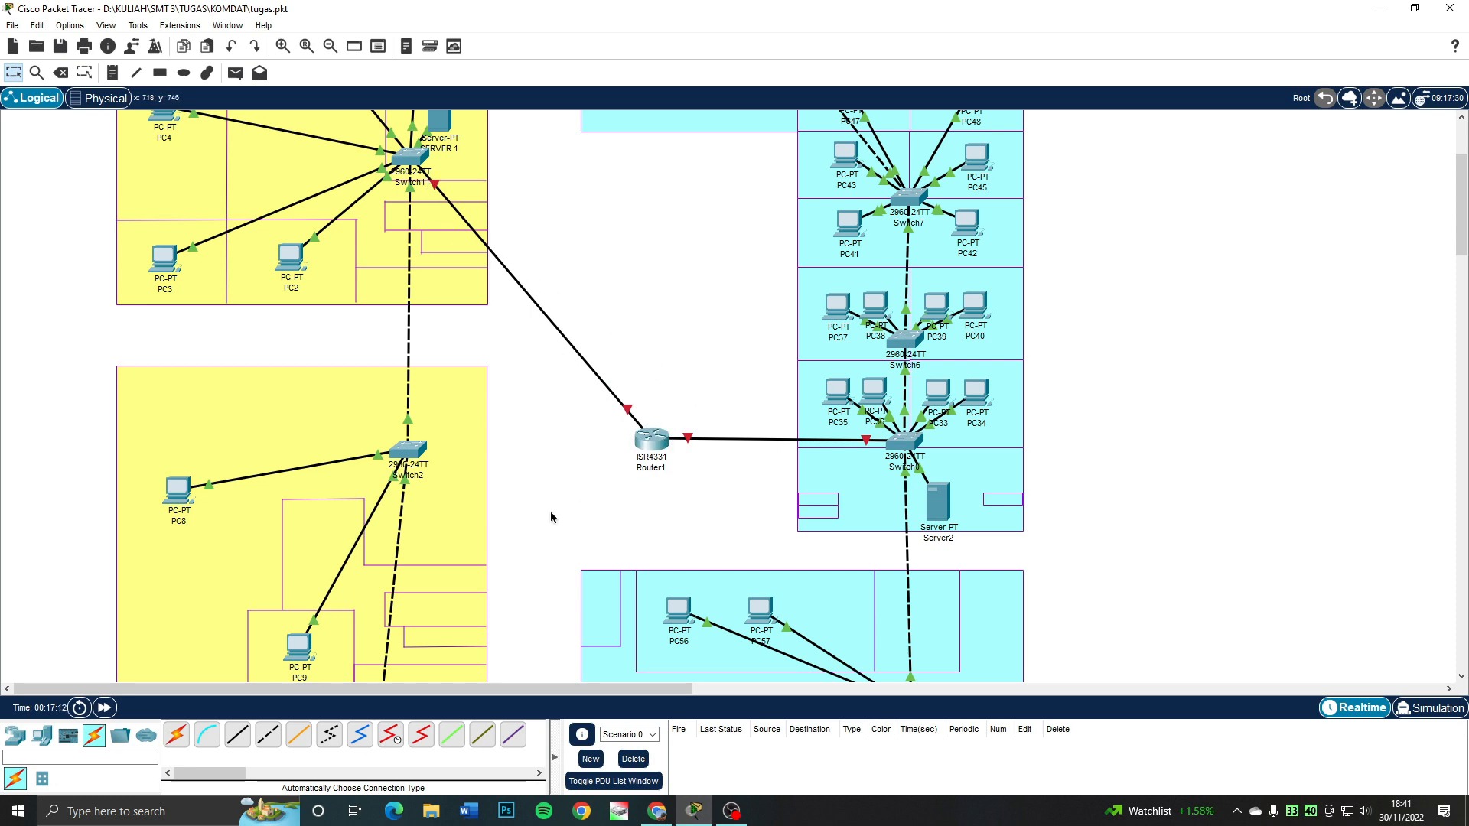
- Turn on Router1's GigabitEthernet0/0/0 port and assign it IPv4 address 192.168.2.1 with subnet mask 255.255.255.0
click(652, 442)
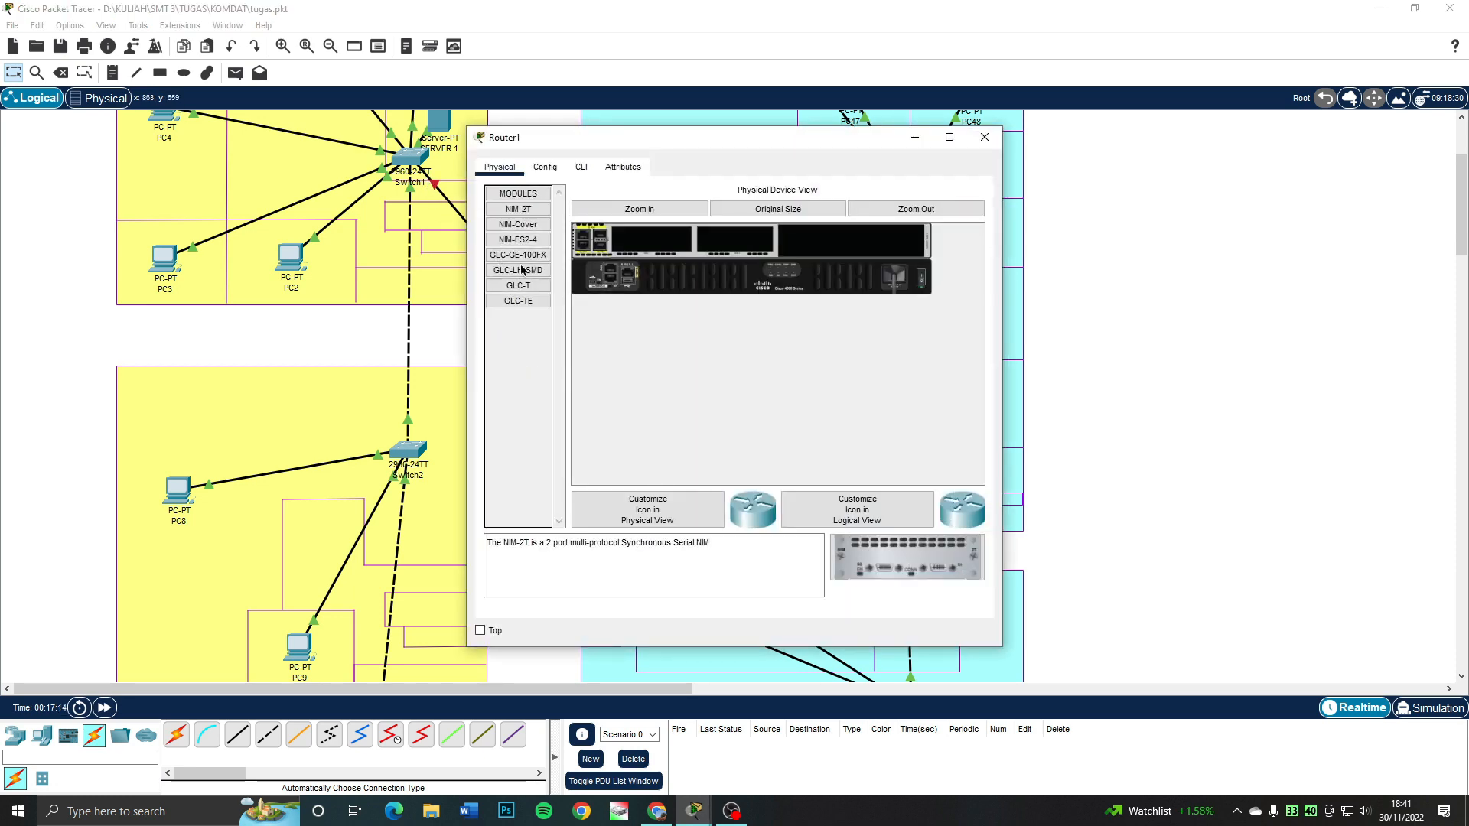
click(544, 166)
click(521, 328)
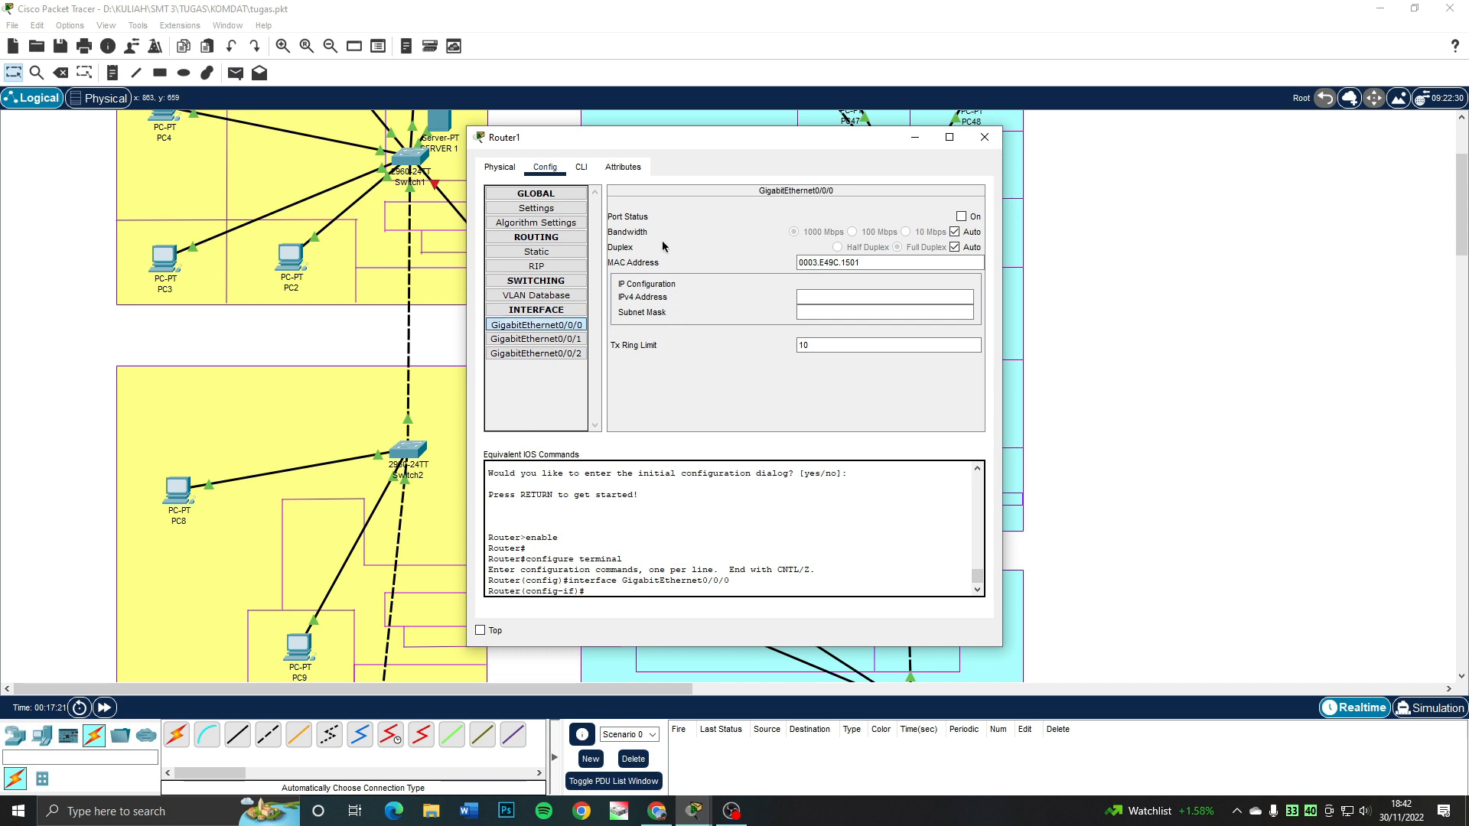
click(962, 217)
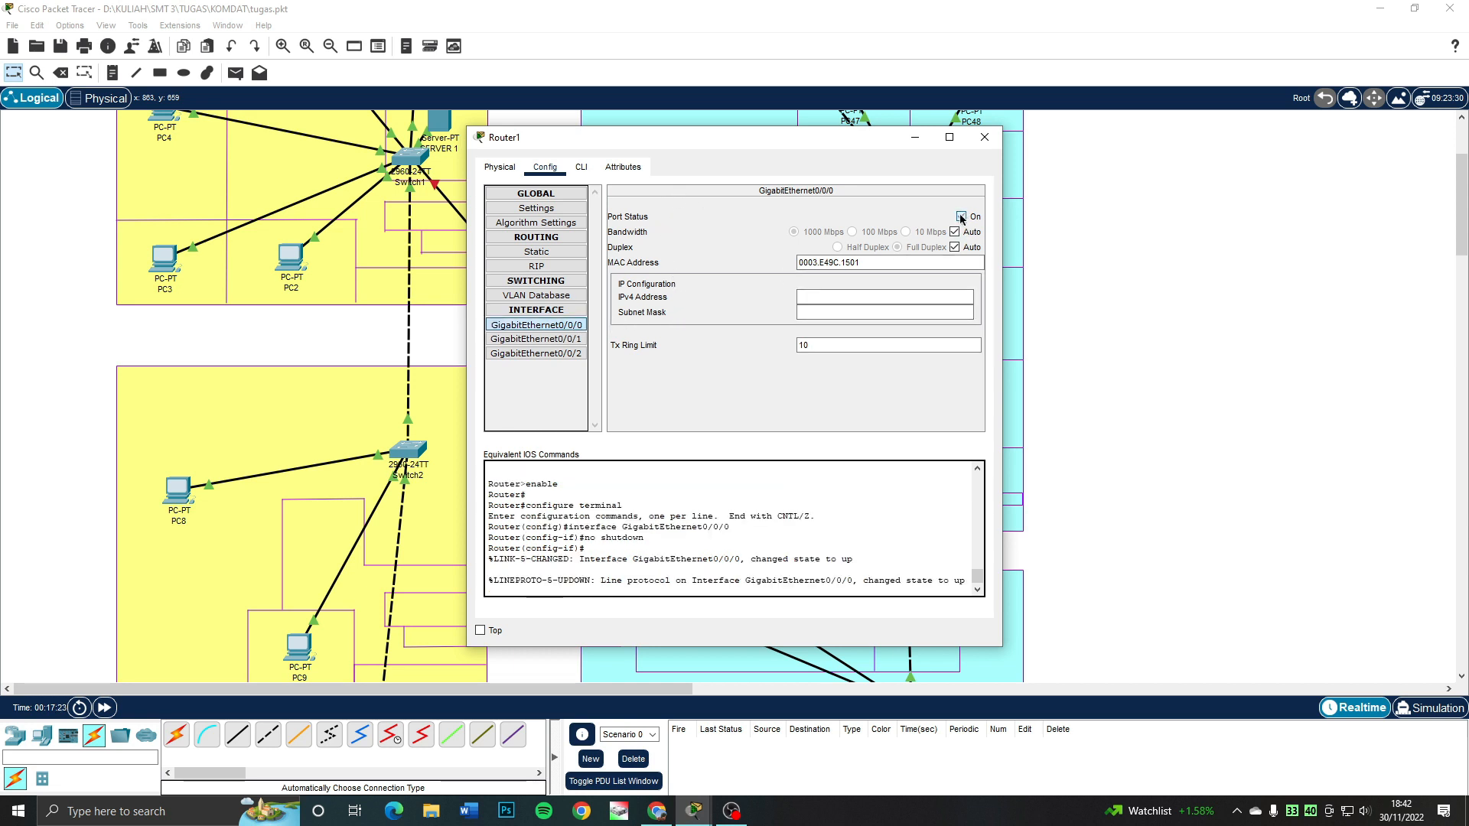
click(847, 297)
text(192.168.)
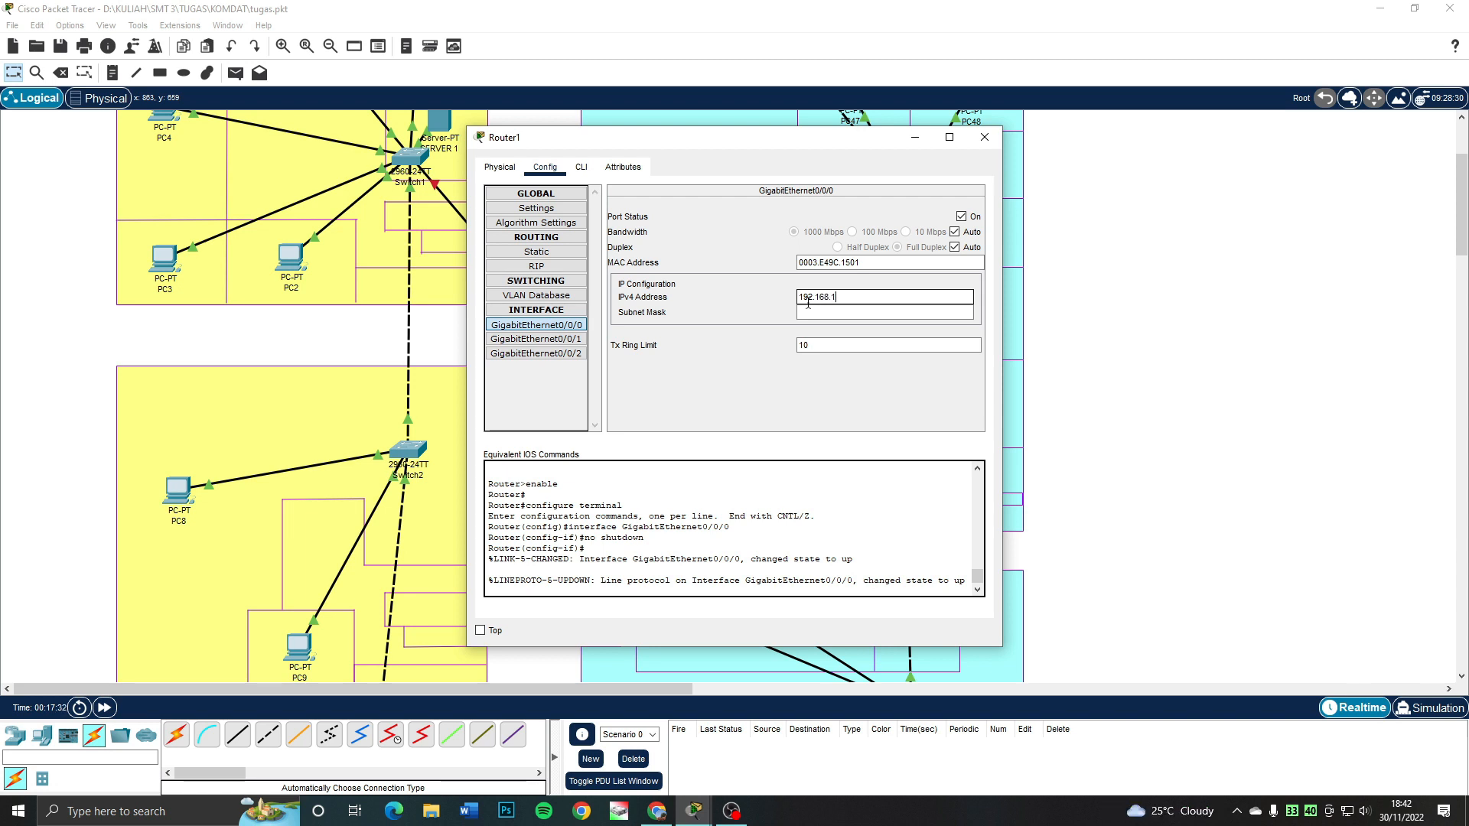
text(2.)
click(816, 313)
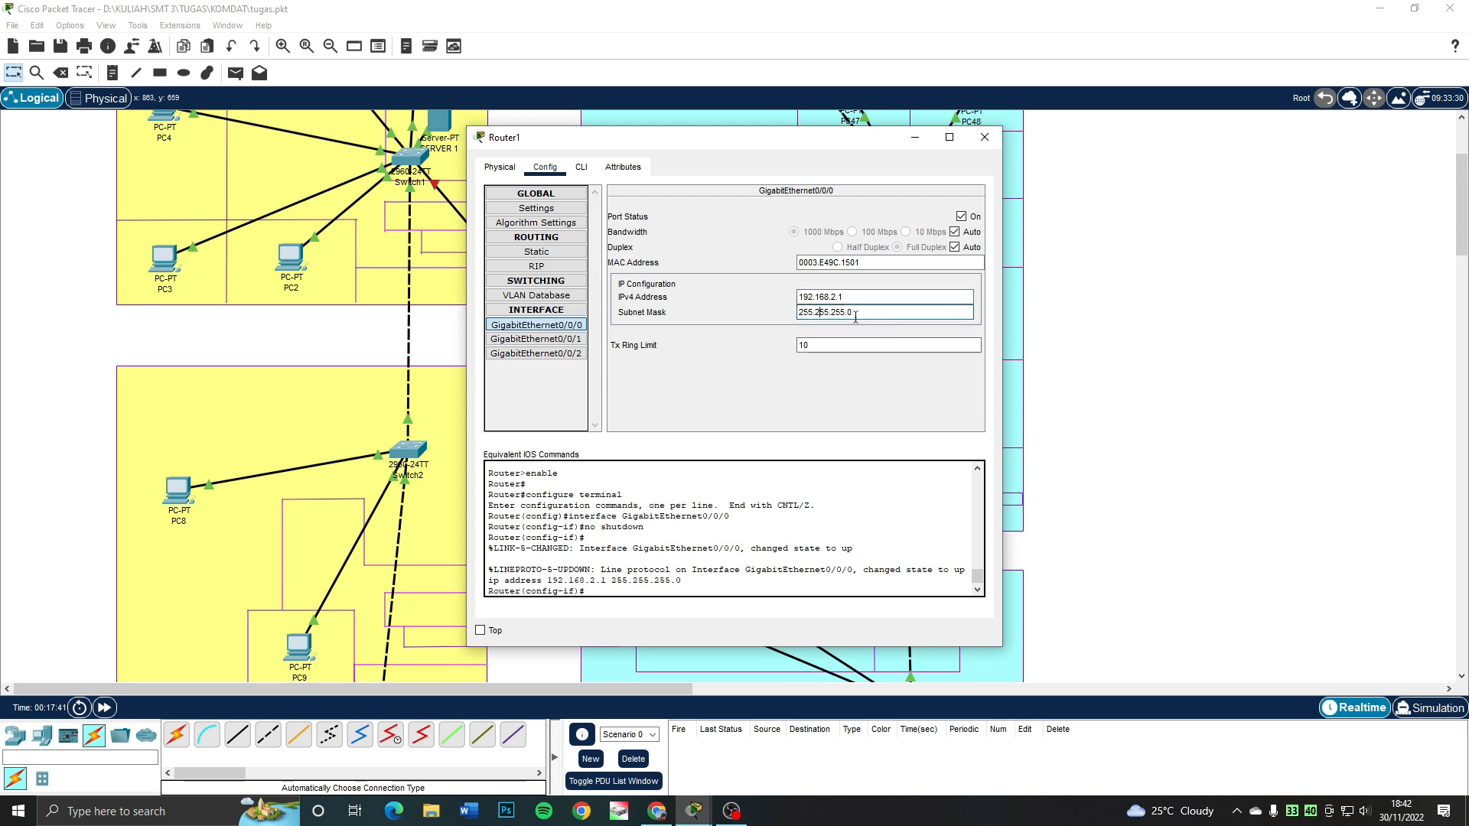
- Assign Router1's GigabitEthernet0/0/1 port IPv4 address 192.168.1.1 with subnet mask 255.255.255.0 and turn the port on
click(550, 339)
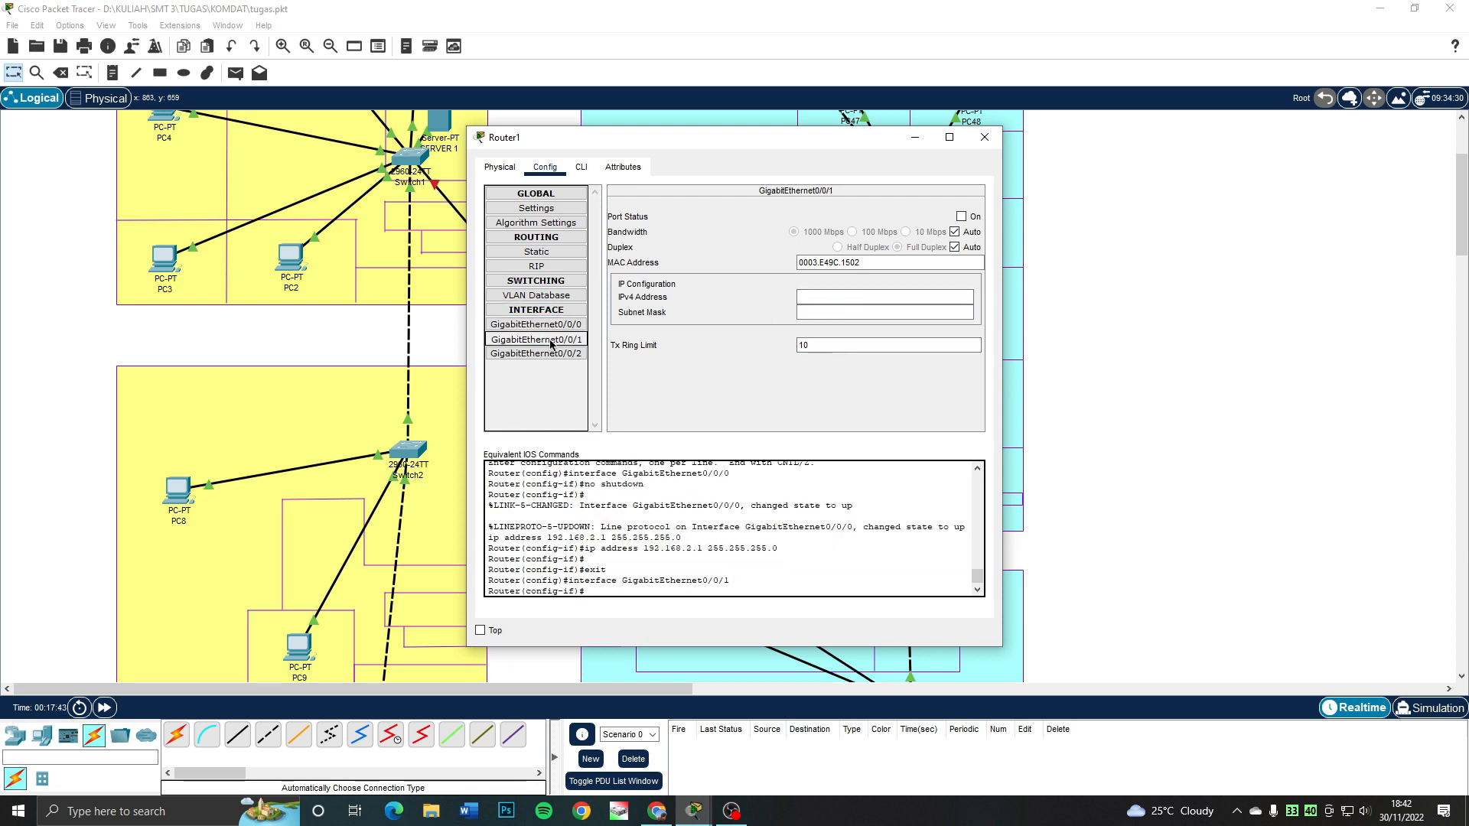
click(813, 297)
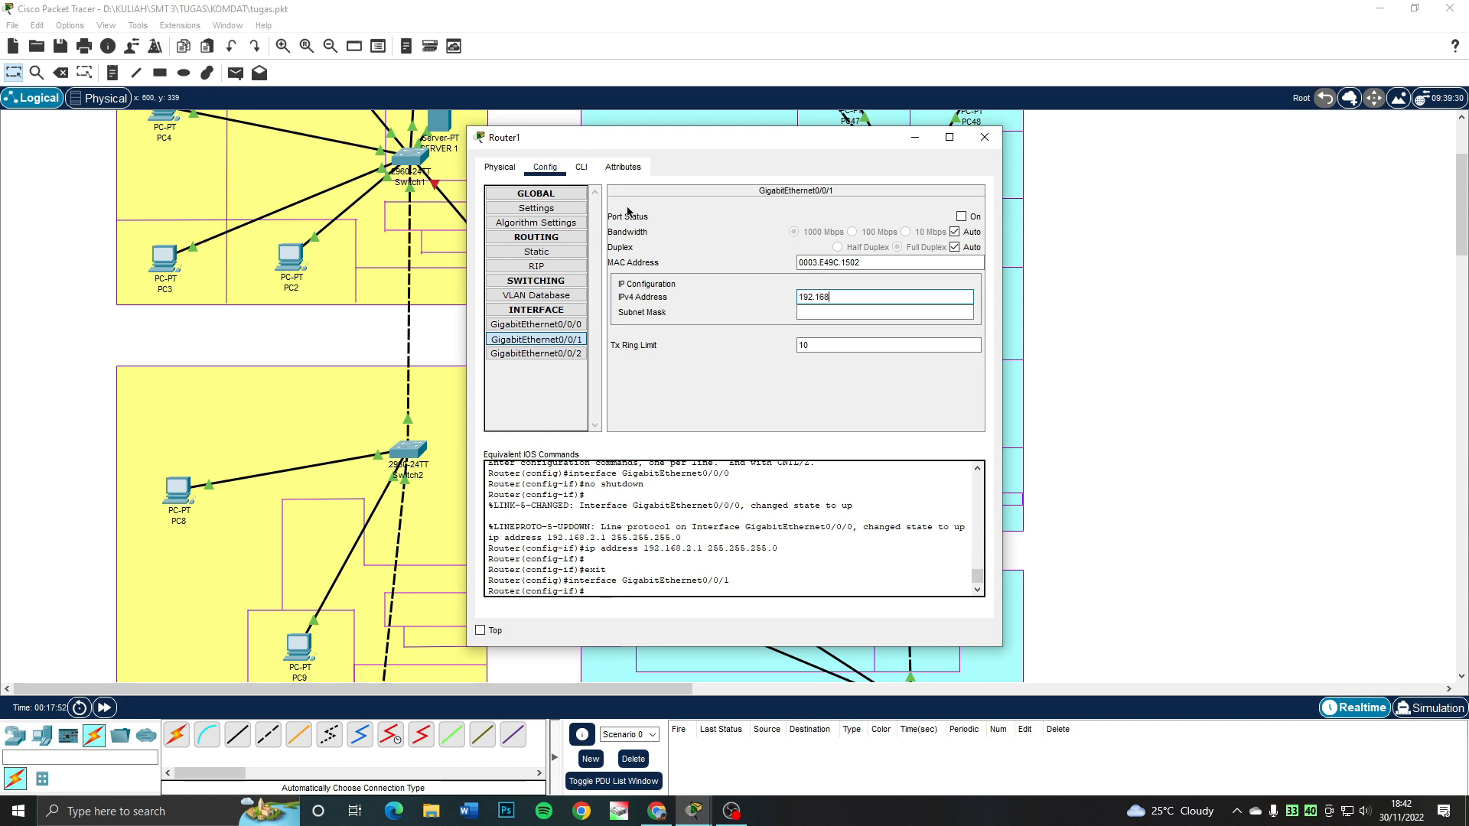
text(.2)
key(BackSpace)
text(1.1)
click(961, 217)
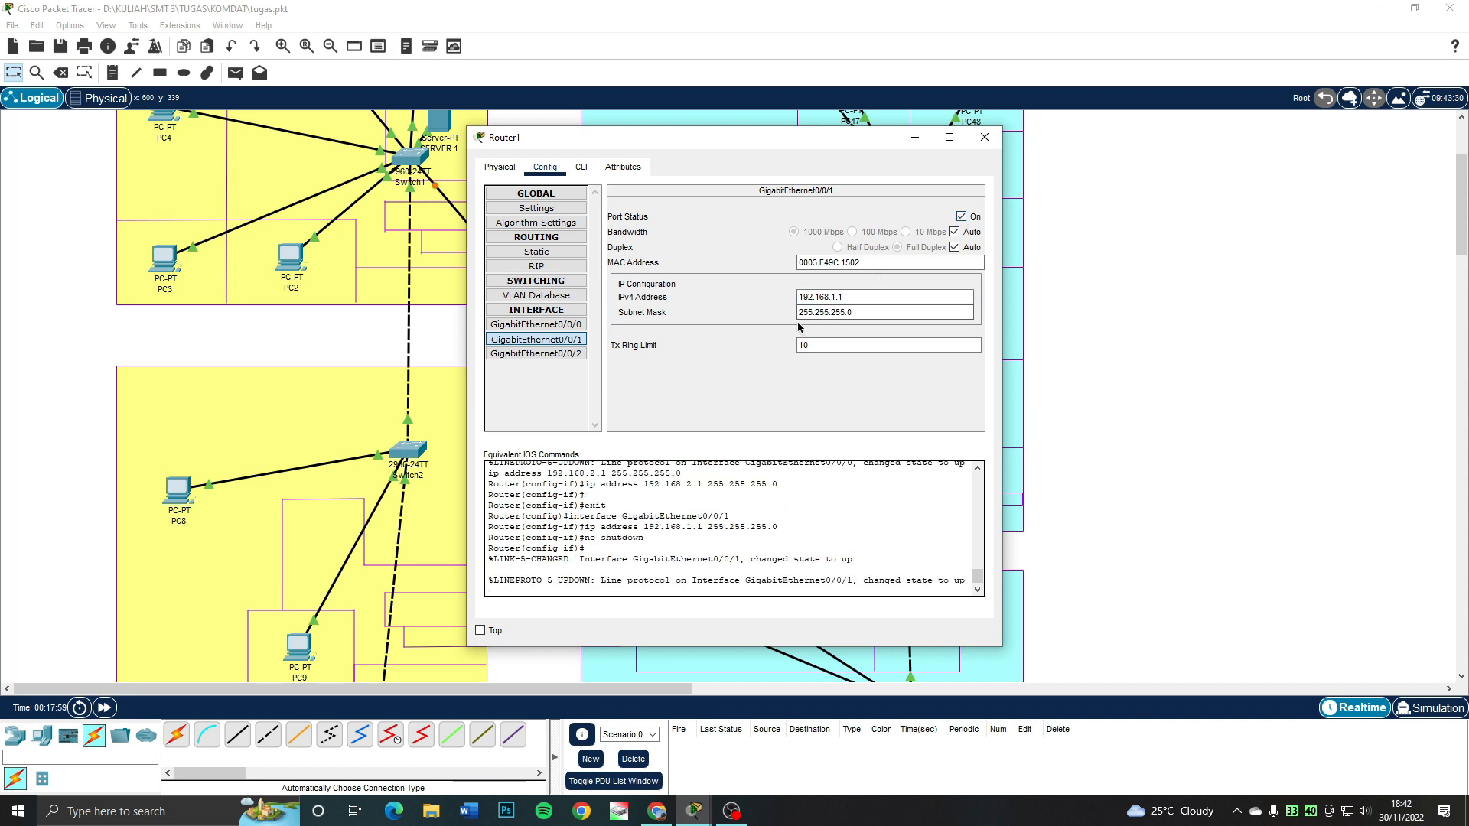
- Add 192.168.1.1 and 192.168.2.1 as RIP networks on Router1 and close its configuration window
click(555, 268)
click(843, 213)
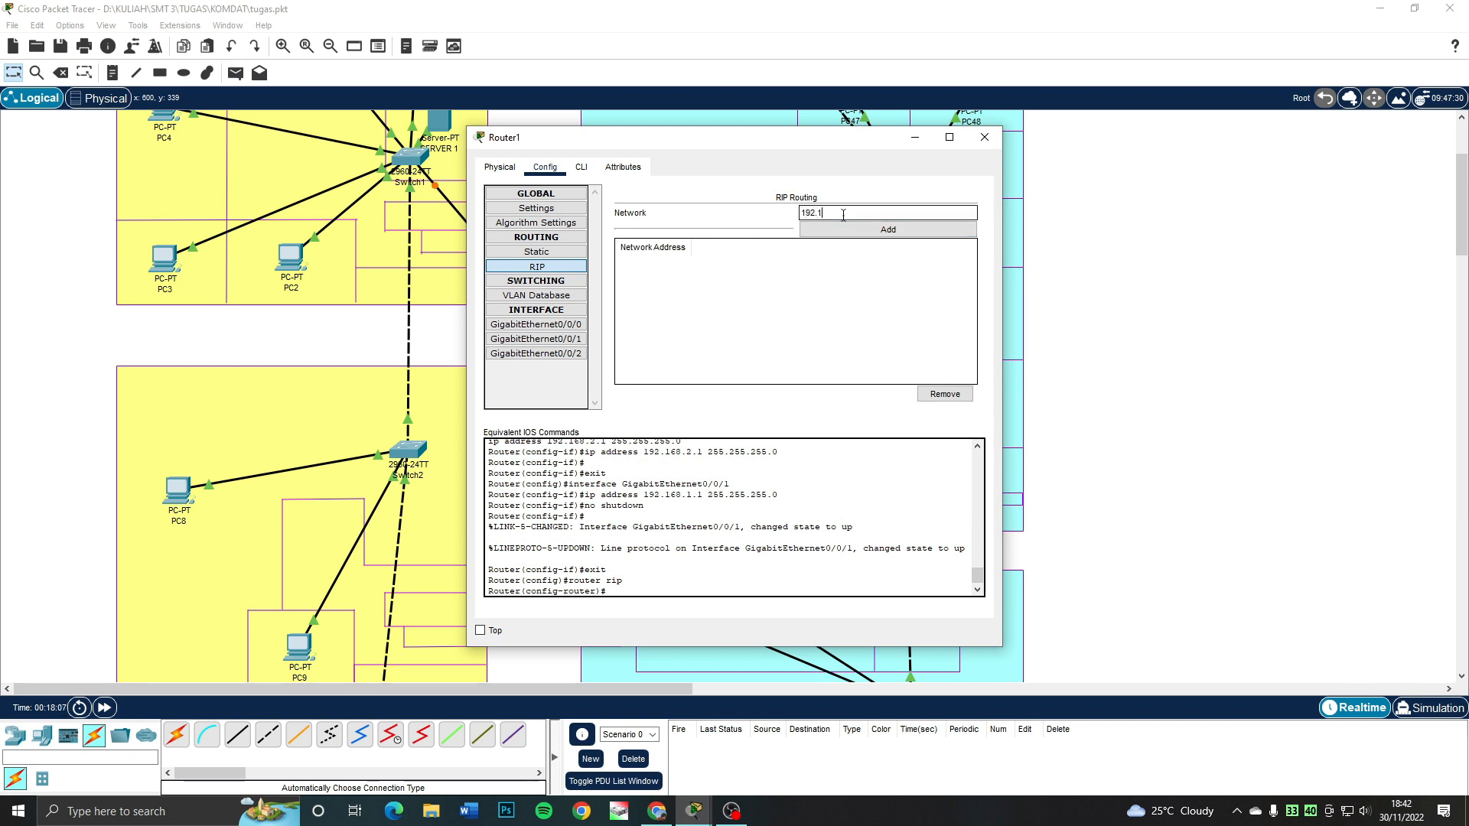
text(192.168.1.1)
click(852, 228)
click(850, 214)
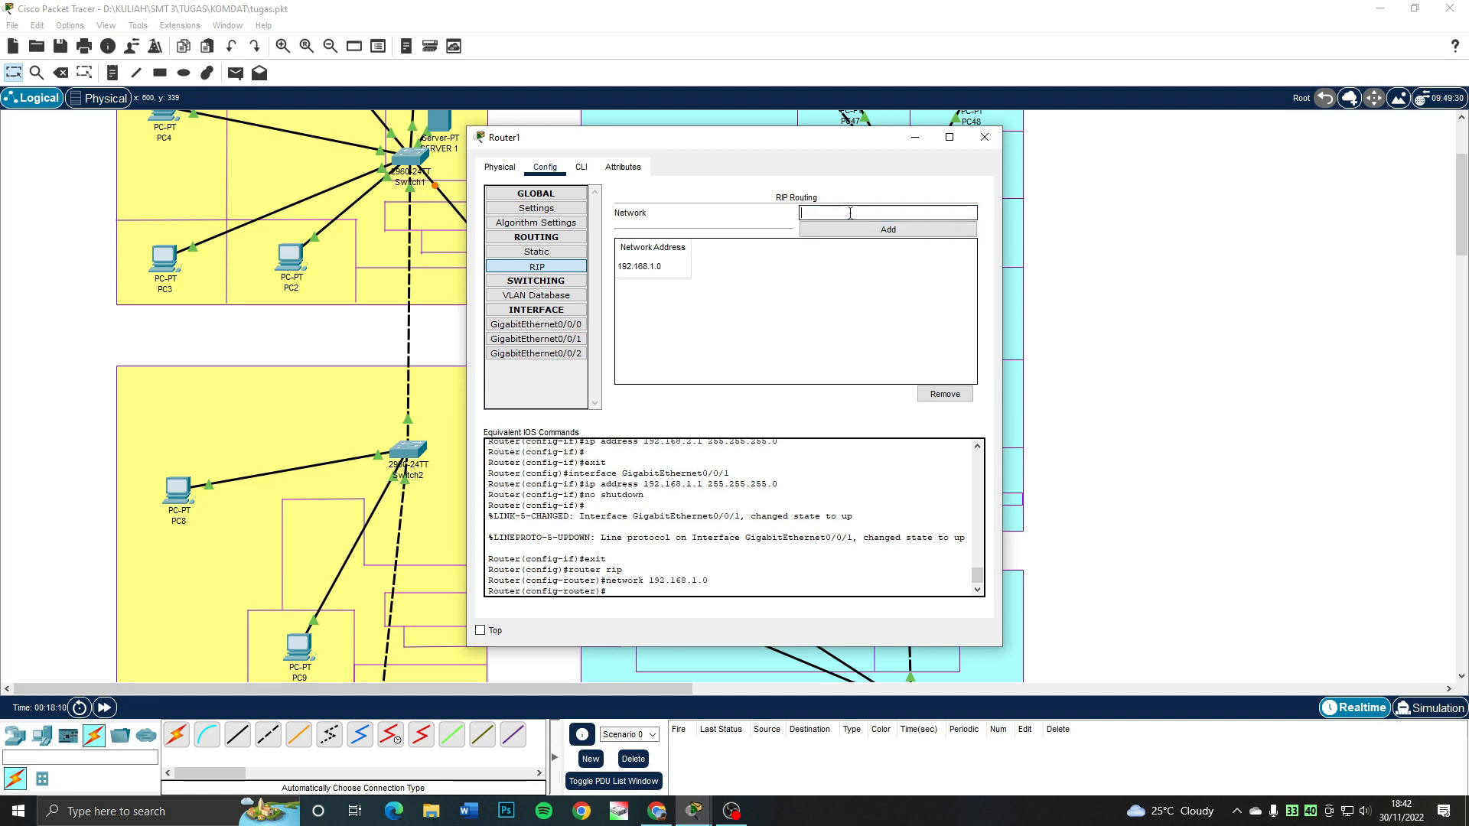
text(192.168.2.1)
click(851, 228)
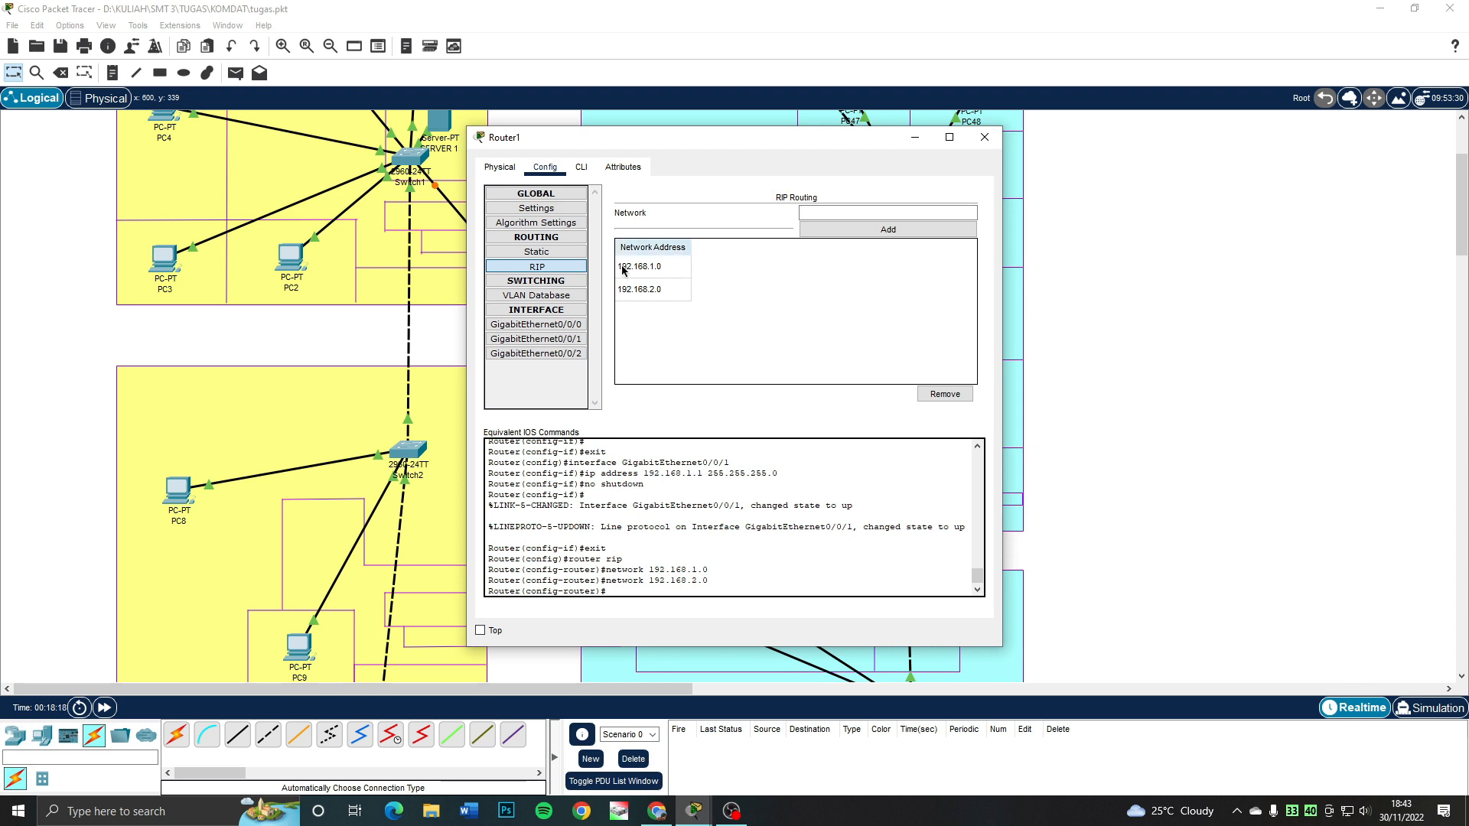
click(984, 138)
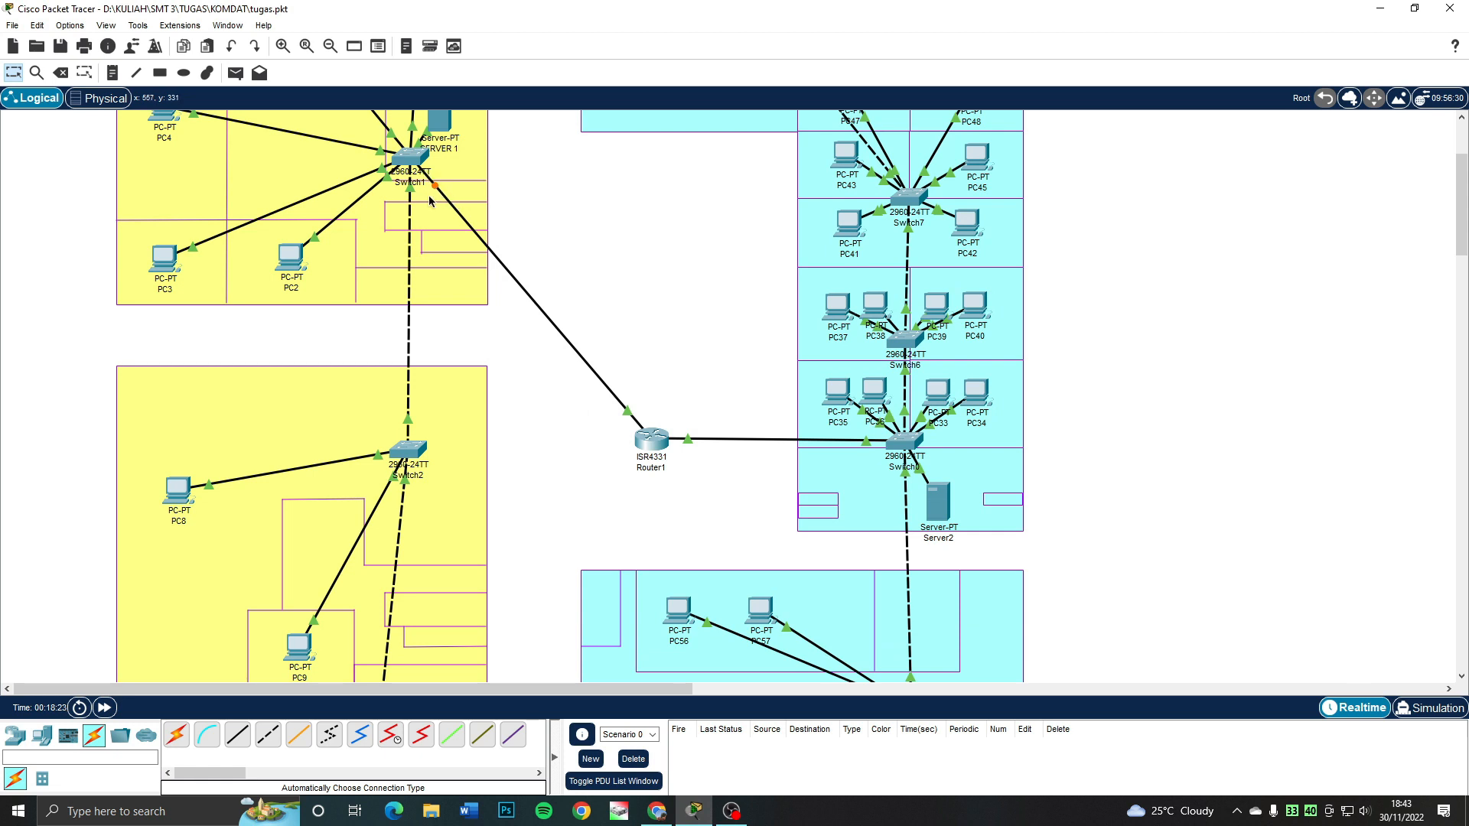
- Check the IP configuration of PC35 in the blue area and close its window
scroll(578, 262, up, 3)
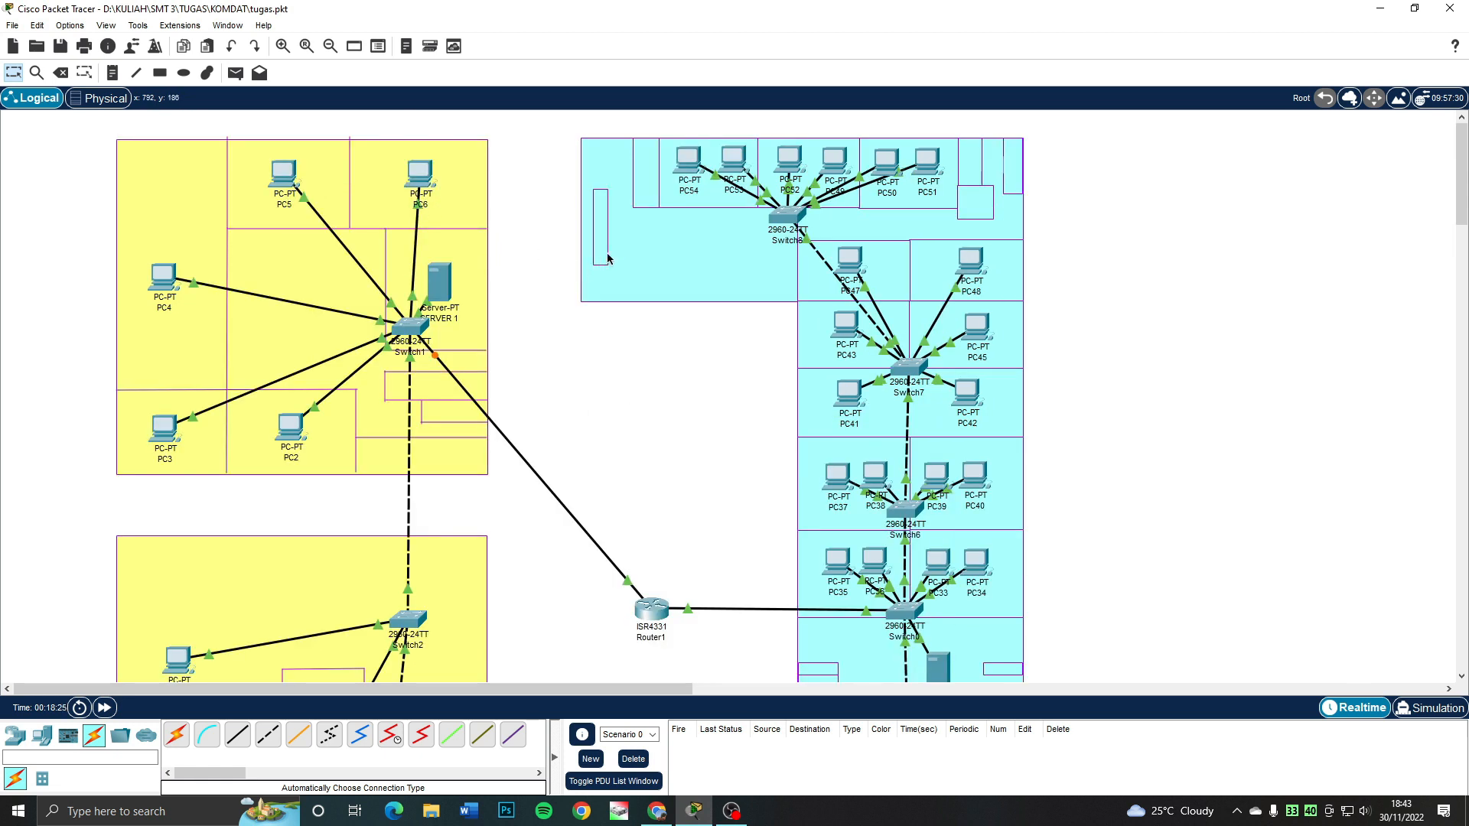
scroll(589, 260, down, 3)
mouse_move(291, 272)
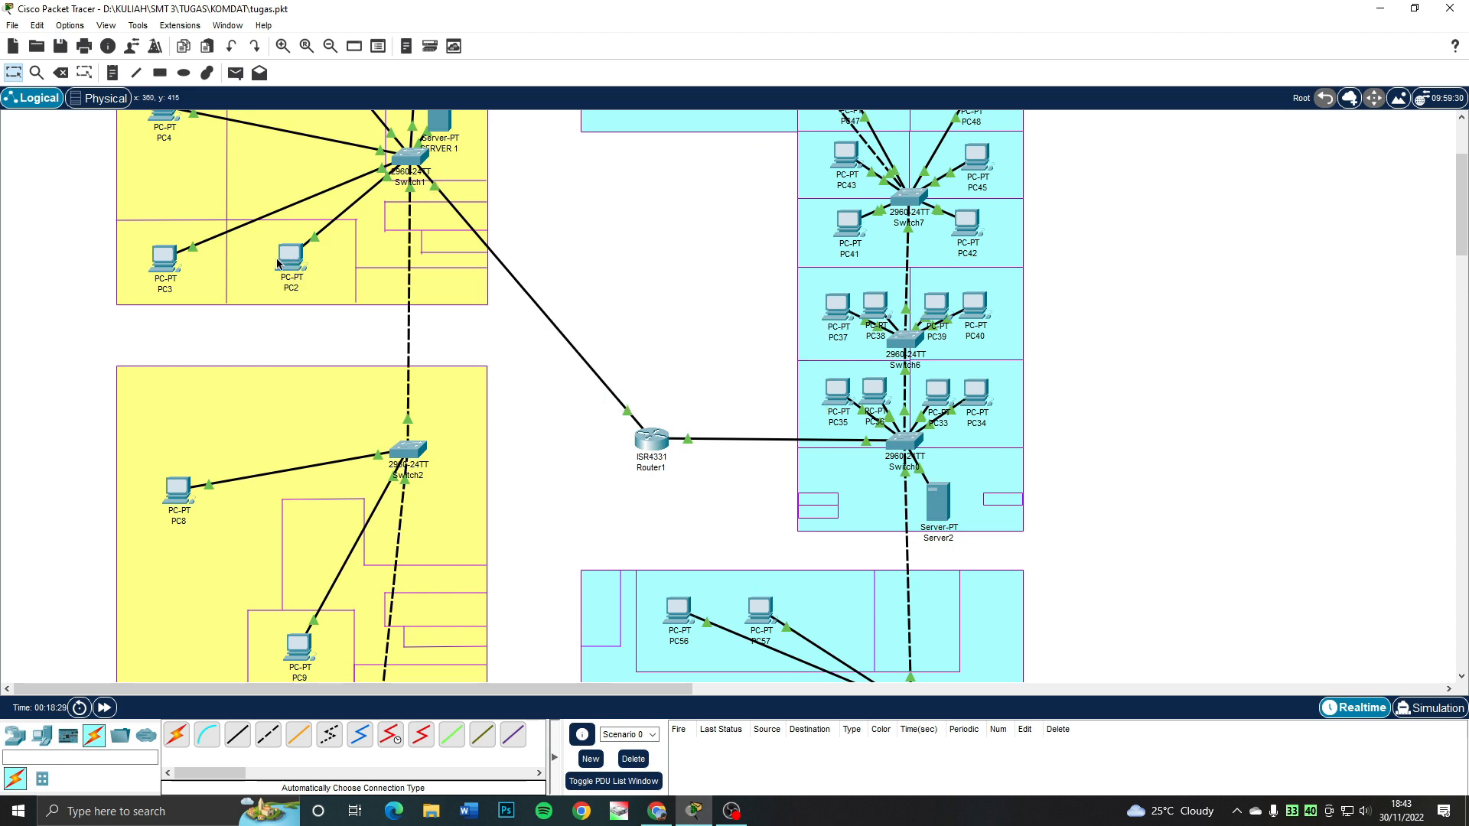
click(836, 399)
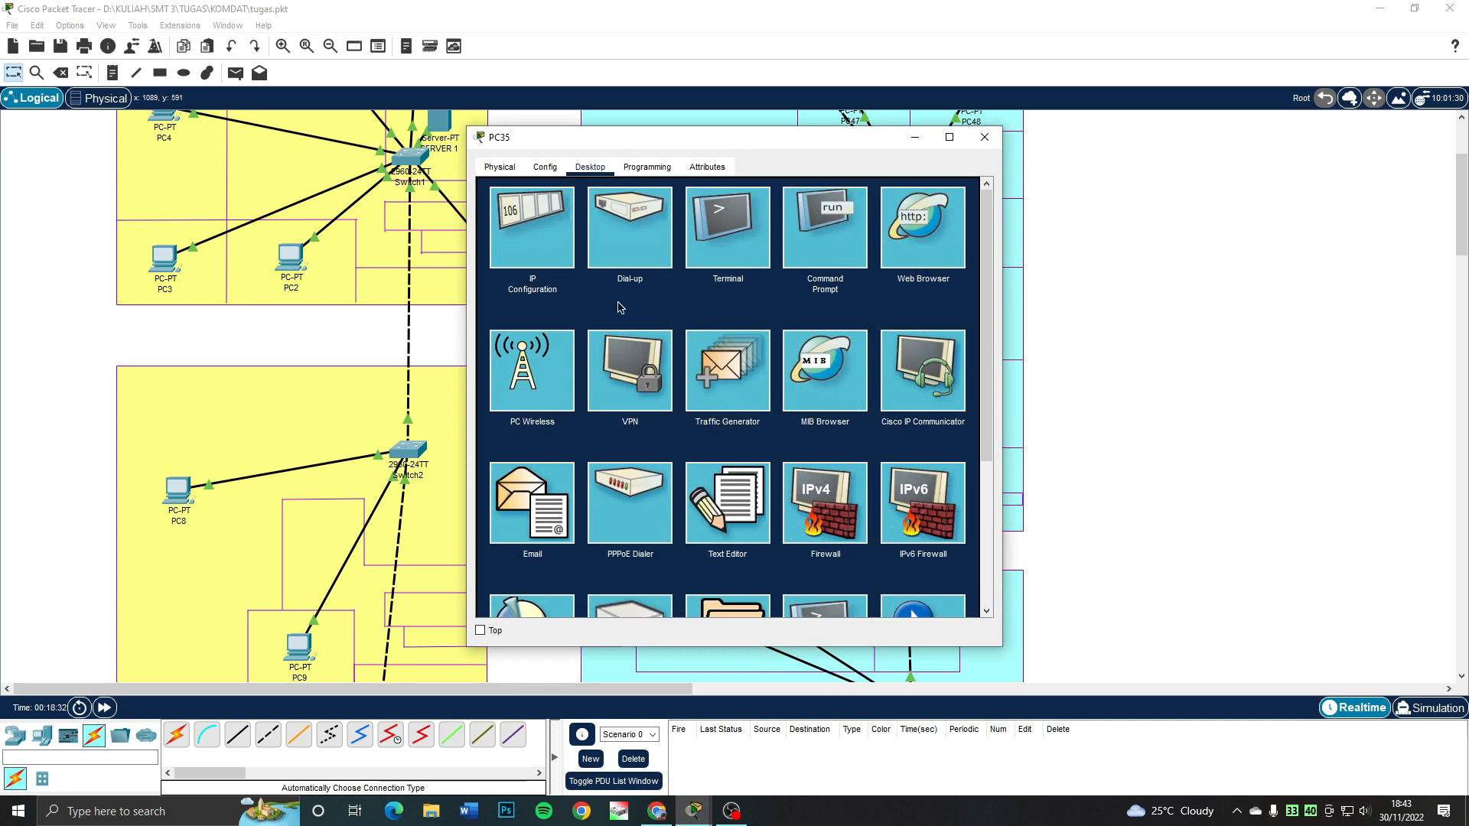
click(536, 229)
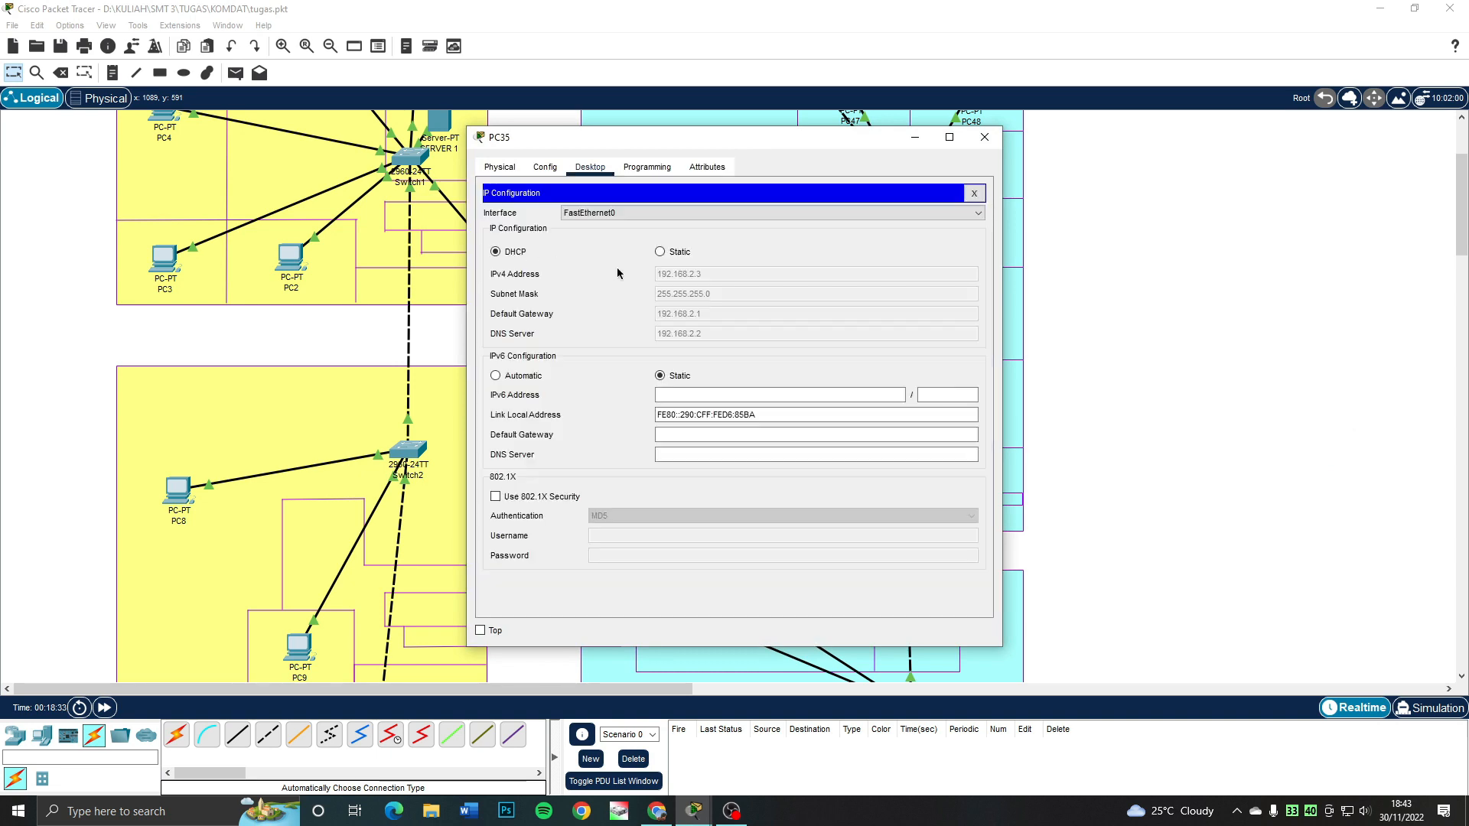
click(985, 138)
double_click(302, 270)
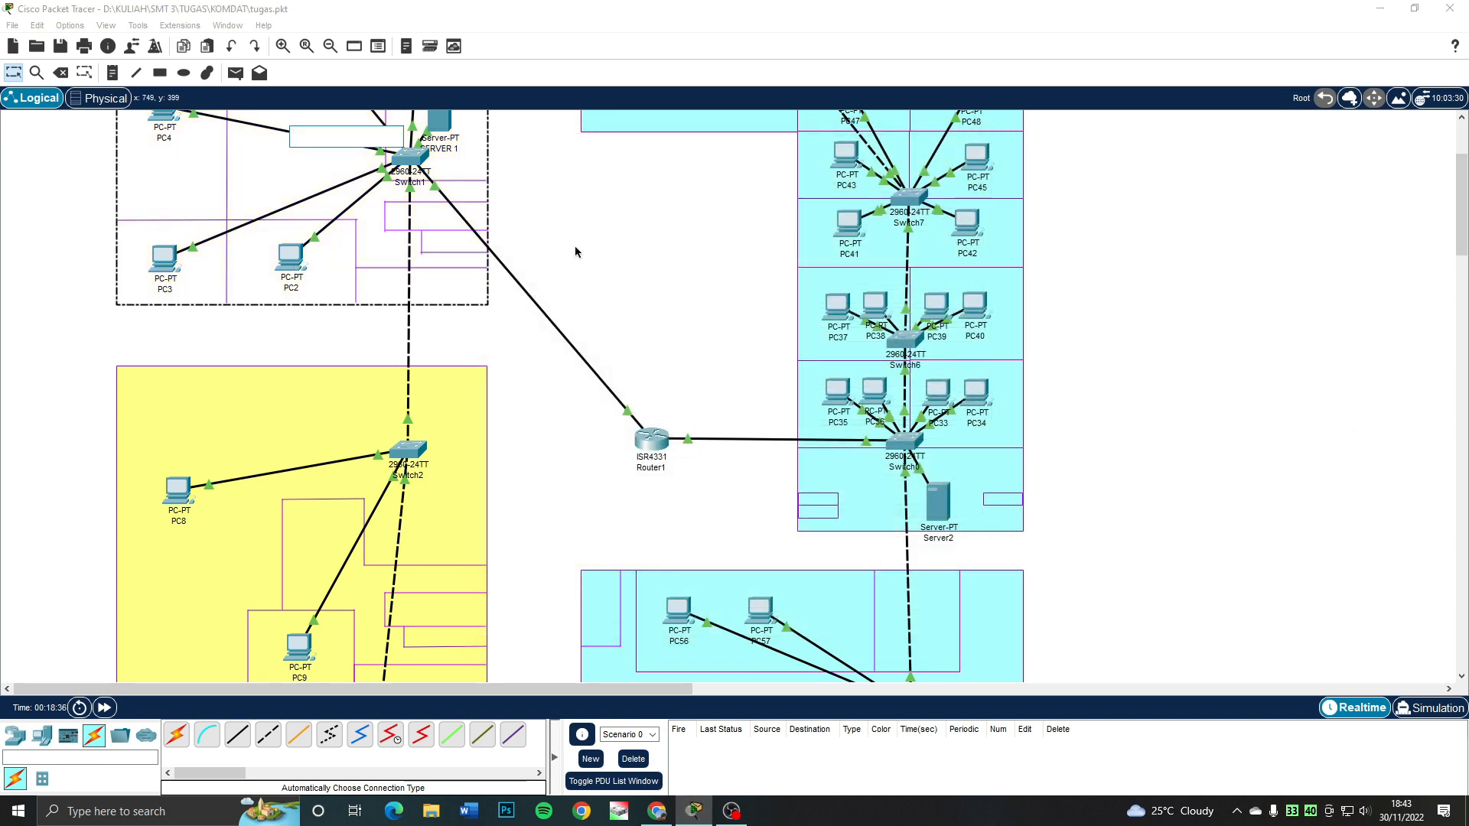
click(575, 249)
click(291, 260)
click(538, 260)
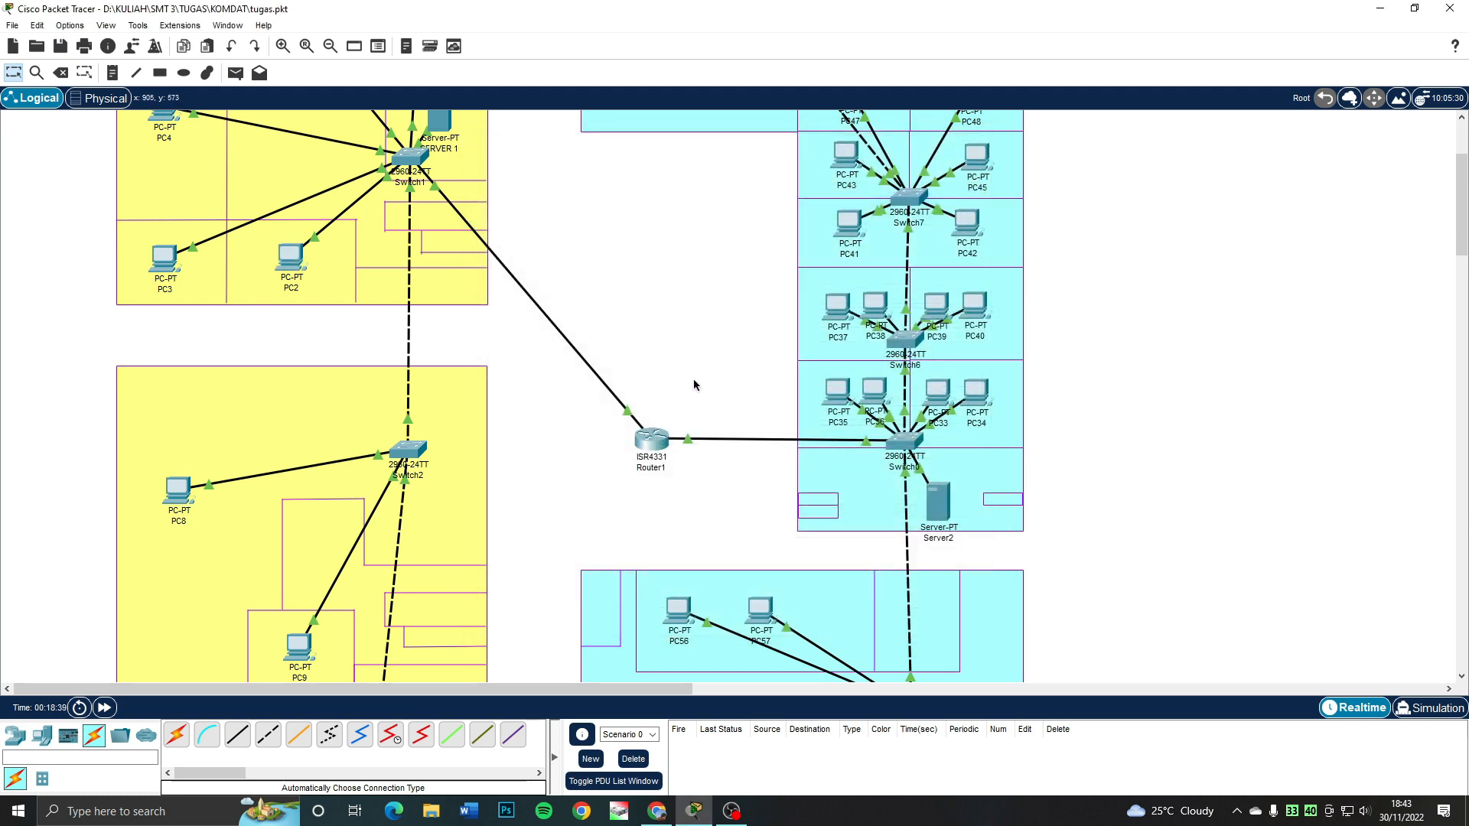
- Test the connection from PC2 to PC35 with three simple PDUs and clear them by deleting the scenario
key(p)
click(293, 259)
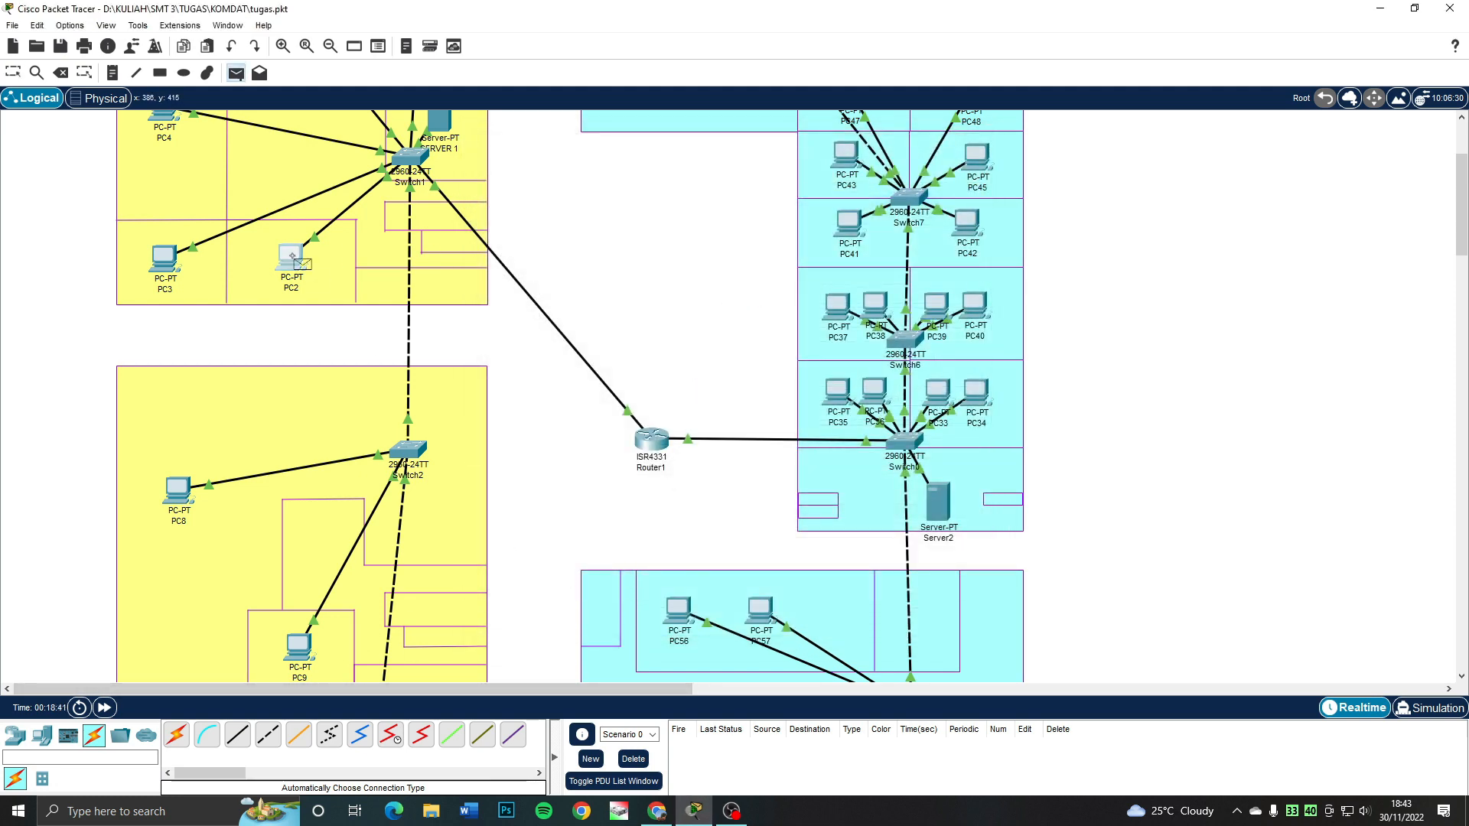
click(836, 390)
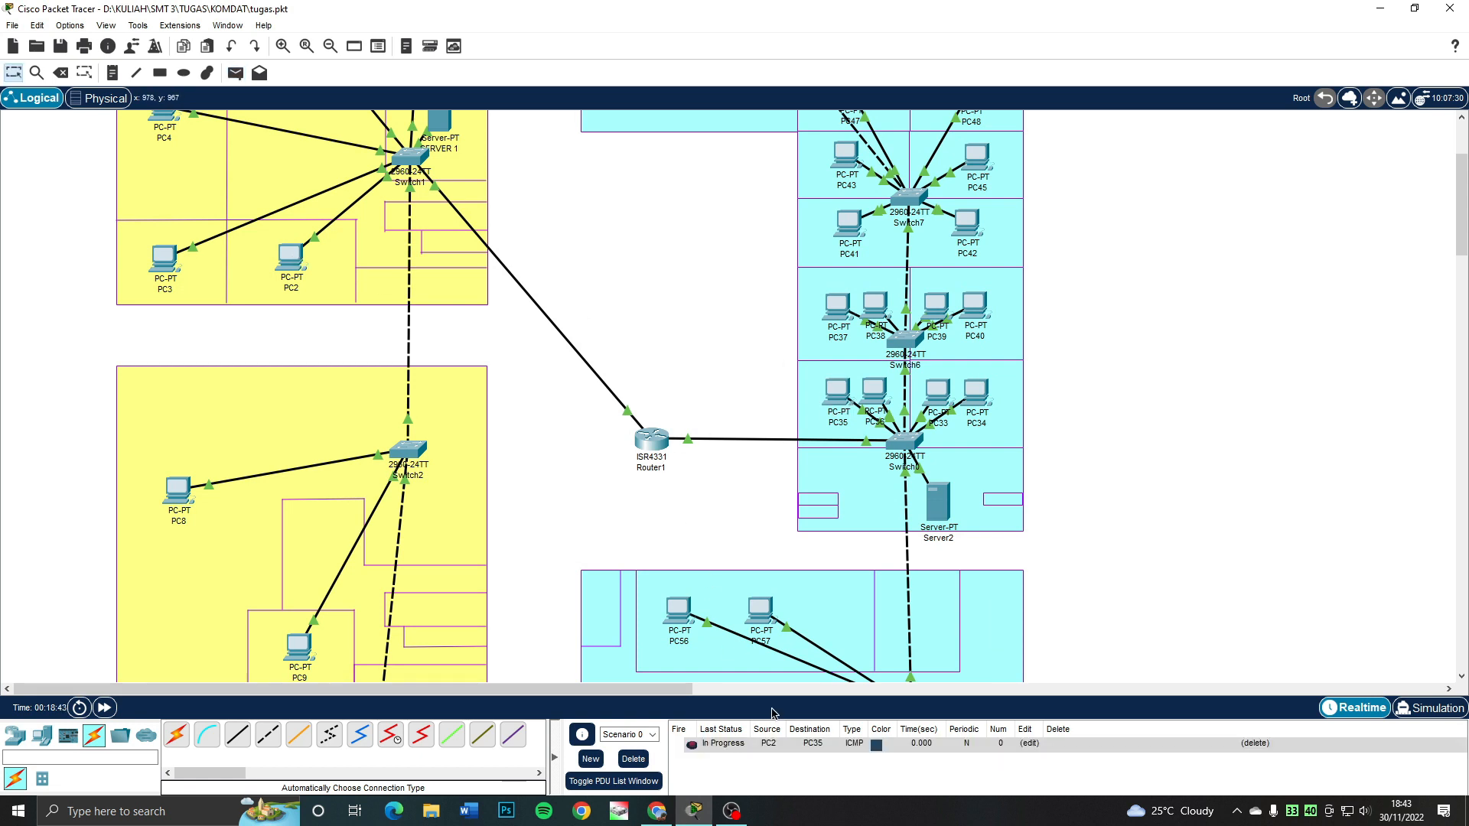
key(p)
click(295, 259)
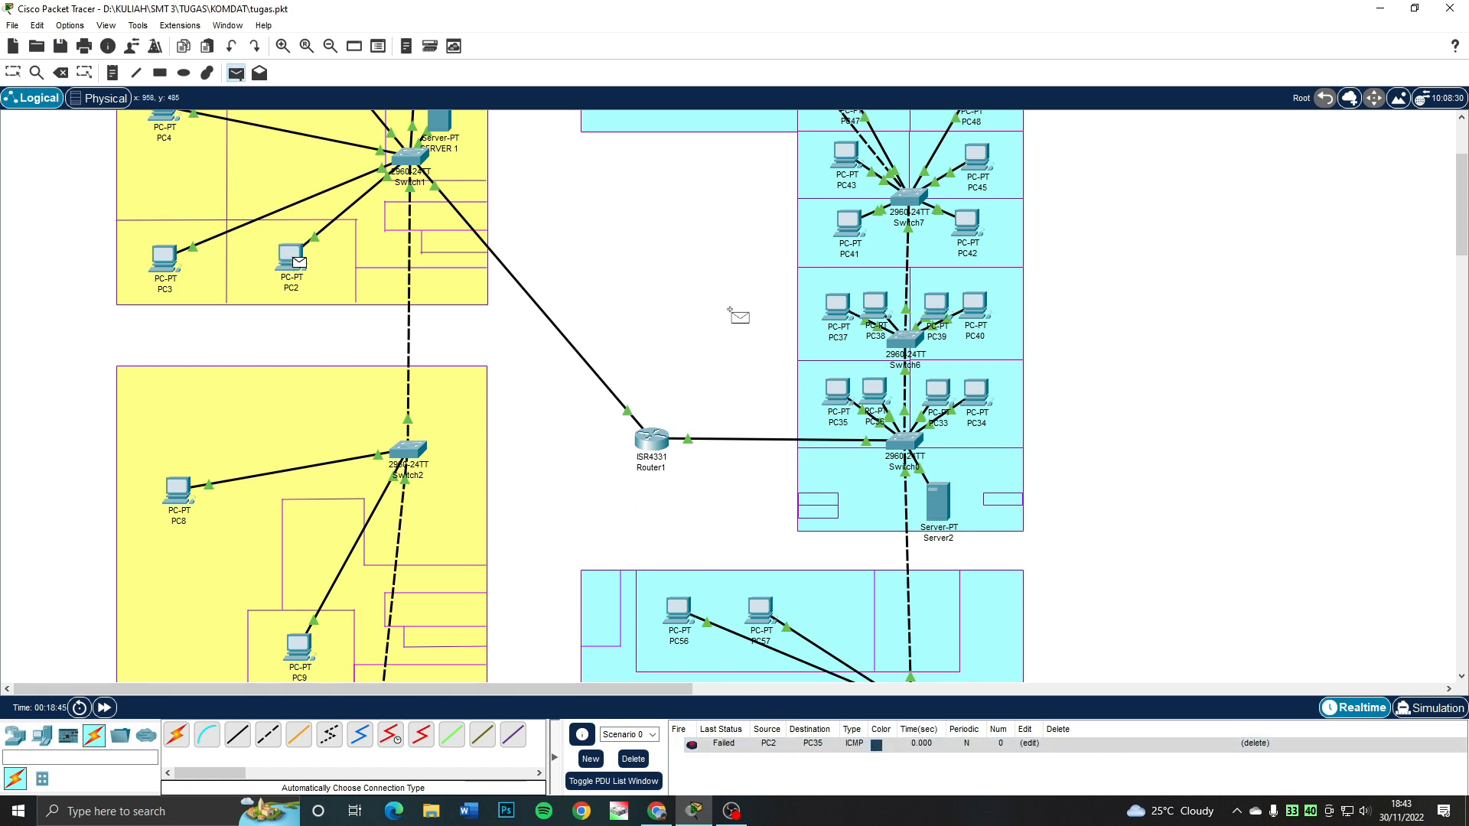
click(849, 391)
key(p)
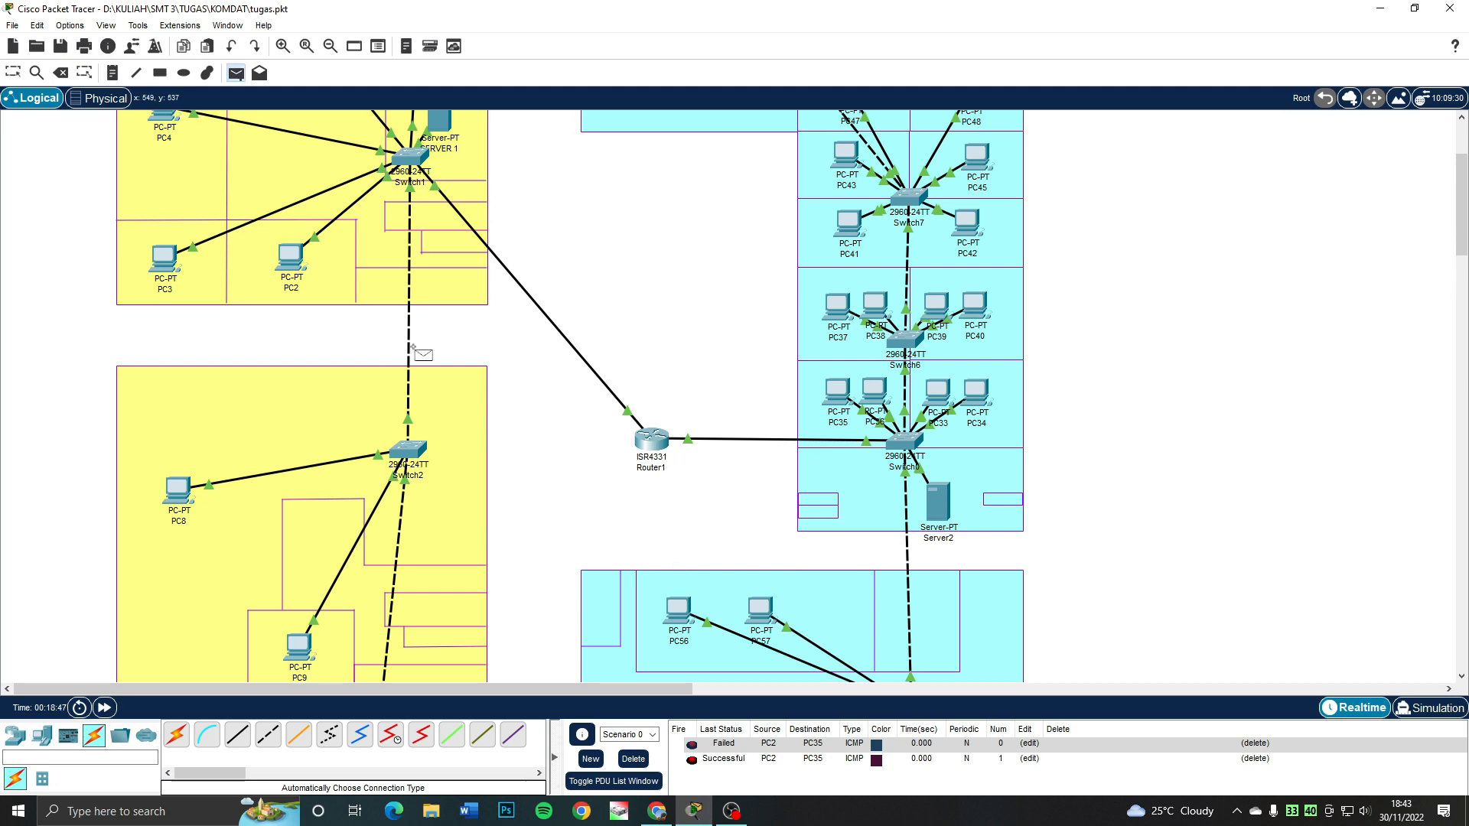
click(293, 260)
key(Escape)
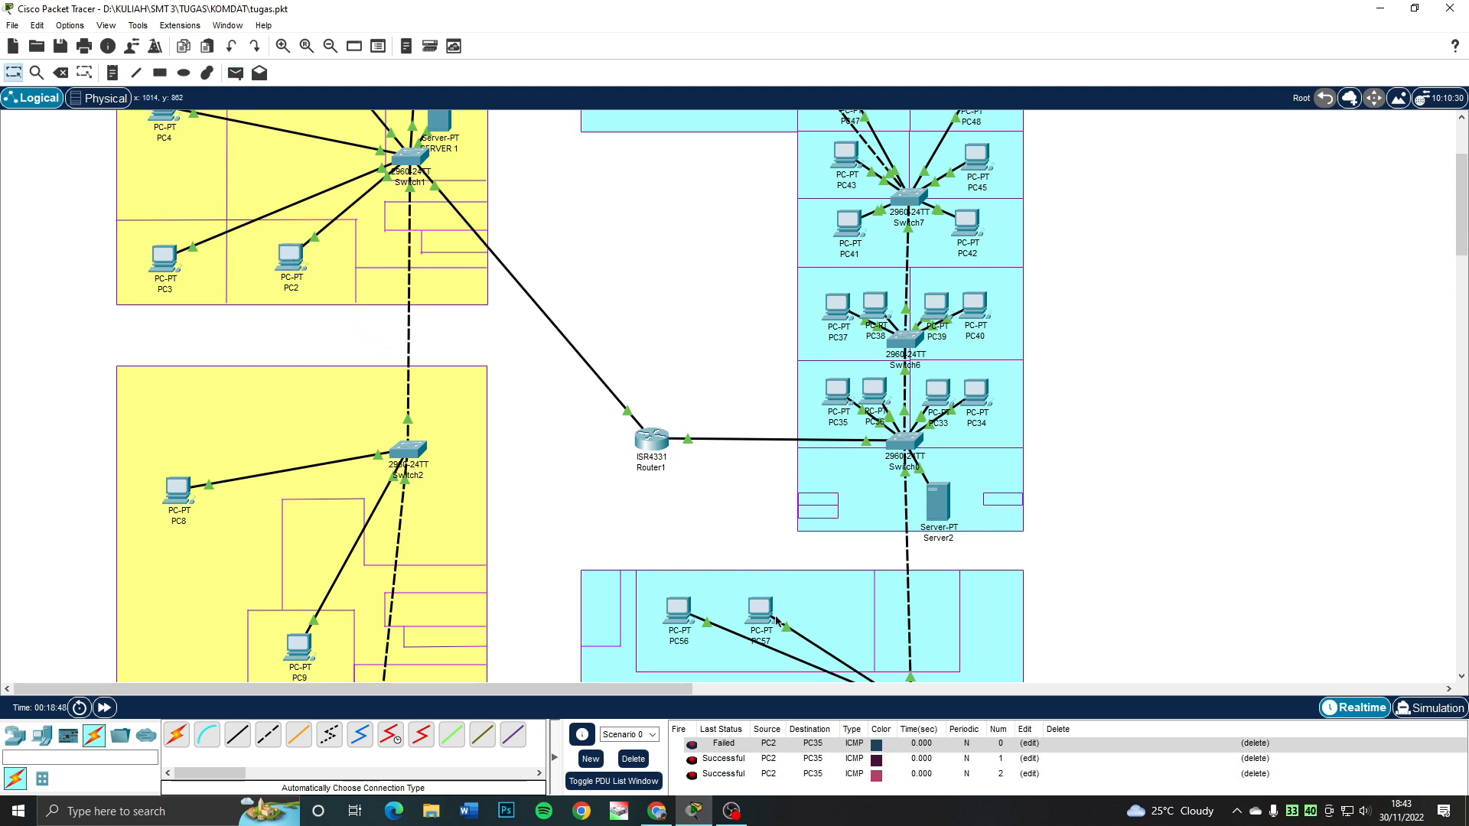
click(633, 759)
- Link the blue-area switch below PC79 to the switch above PC74 with an automatically chosen cable and shift PC67 off the new link
scroll(793, 408, down, 5)
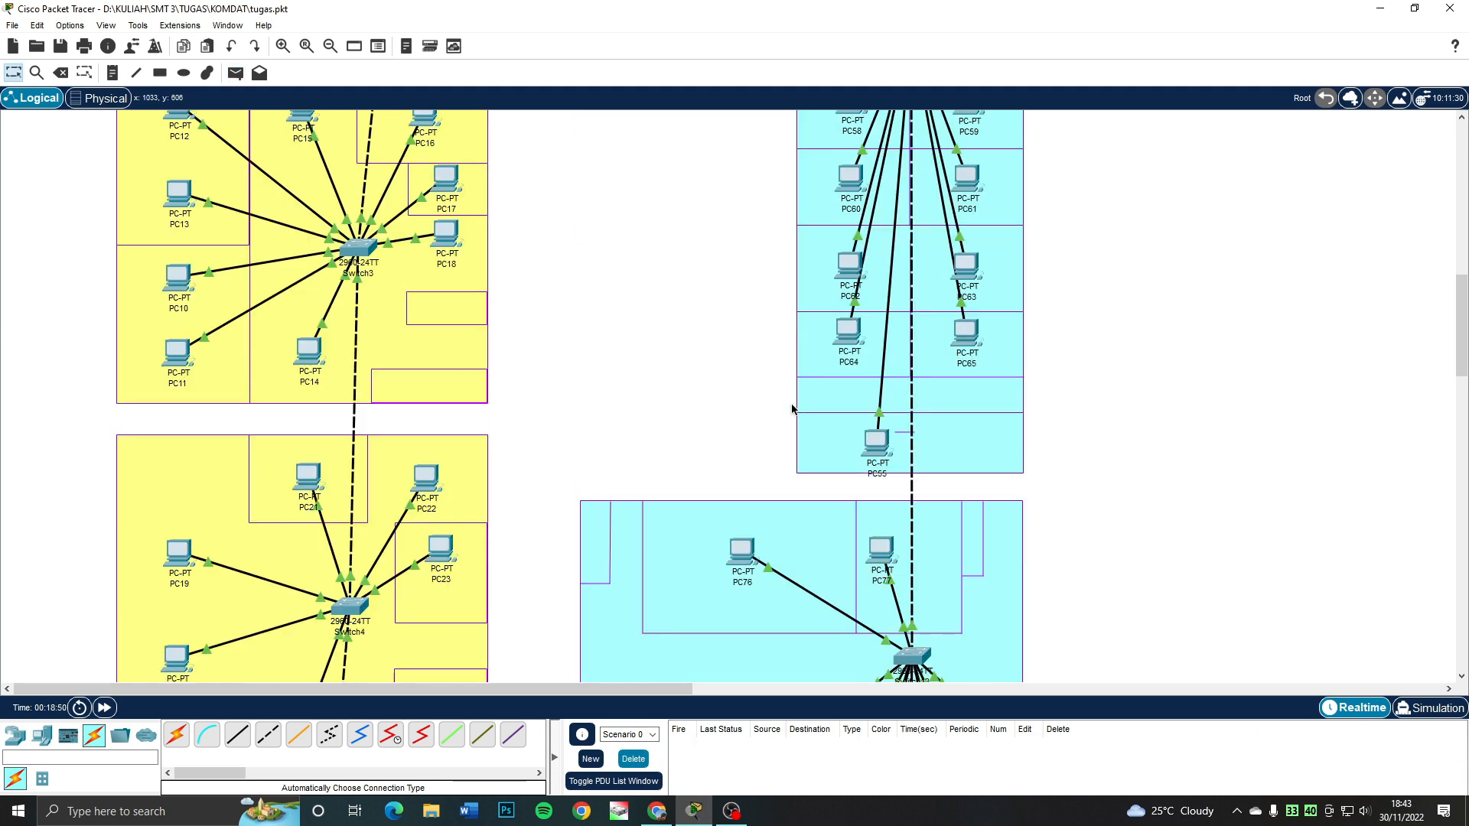
scroll(791, 406, down, 2)
scroll(602, 445, up, 6)
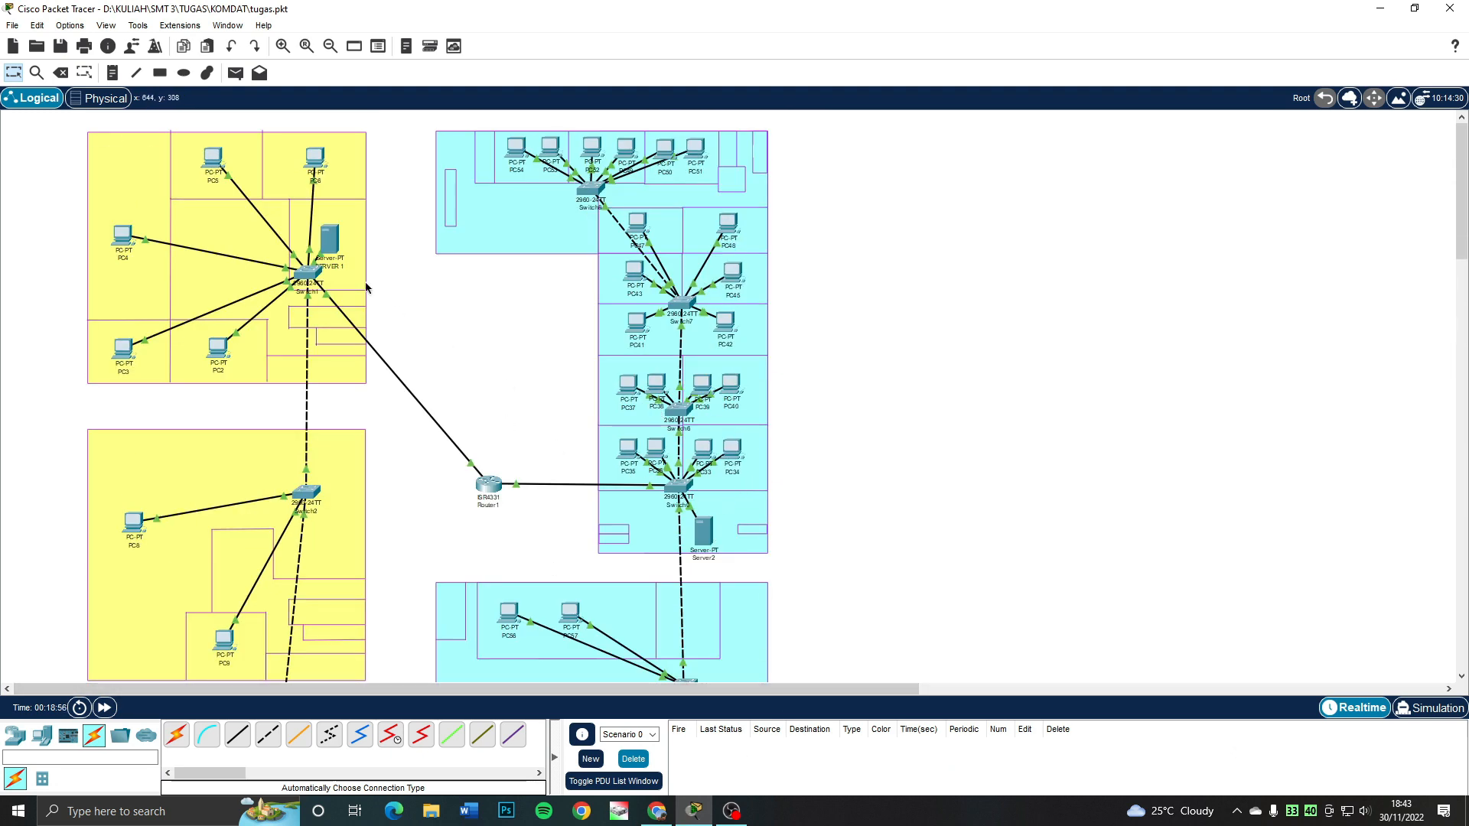
scroll(508, 355, down, 3)
scroll(508, 354, up, 3)
scroll(494, 386, down, 4)
scroll(487, 371, down, 8)
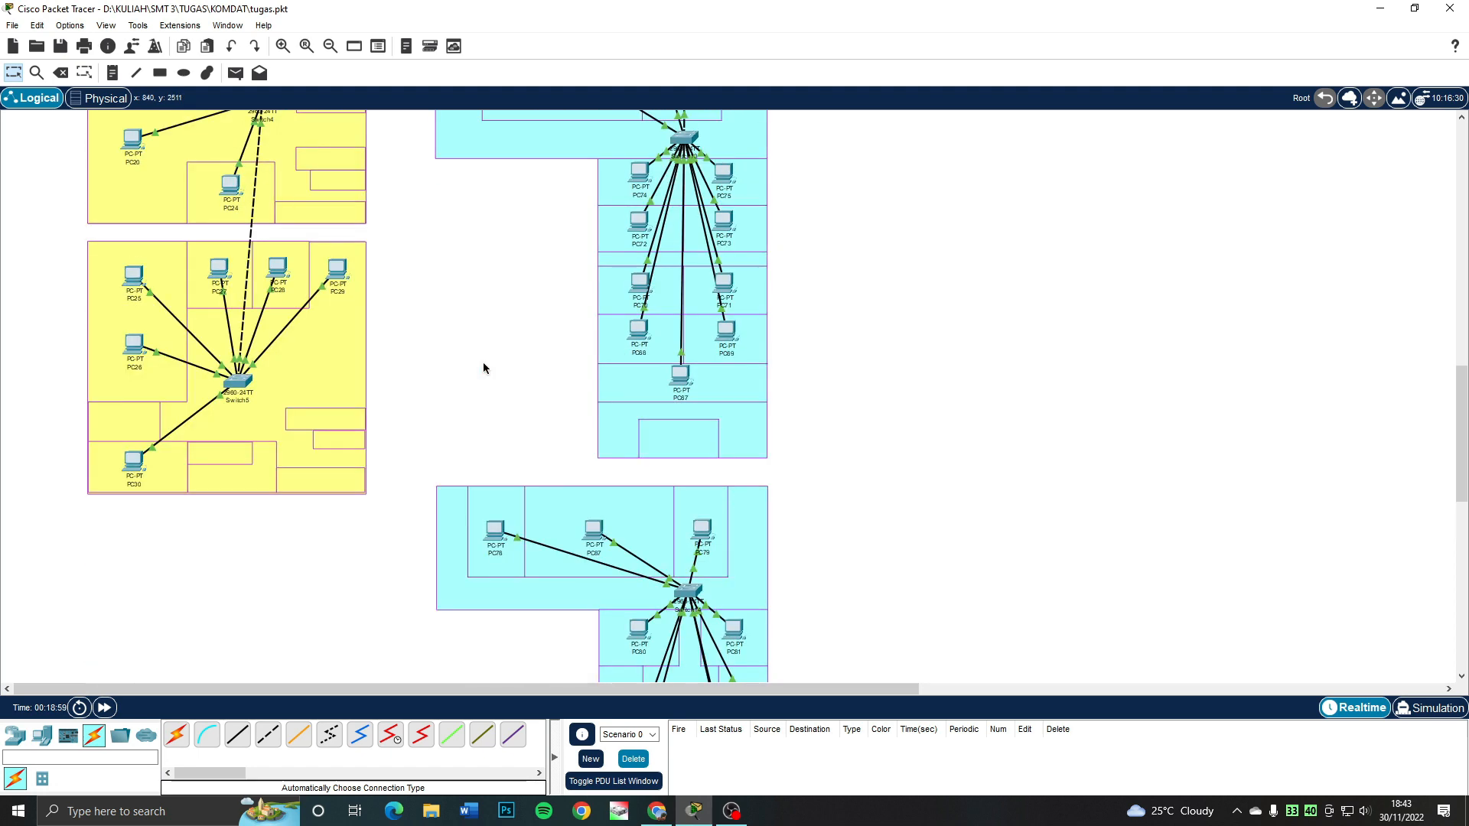
scroll(483, 363, up, 3)
scroll(493, 374, down, 3)
click(177, 735)
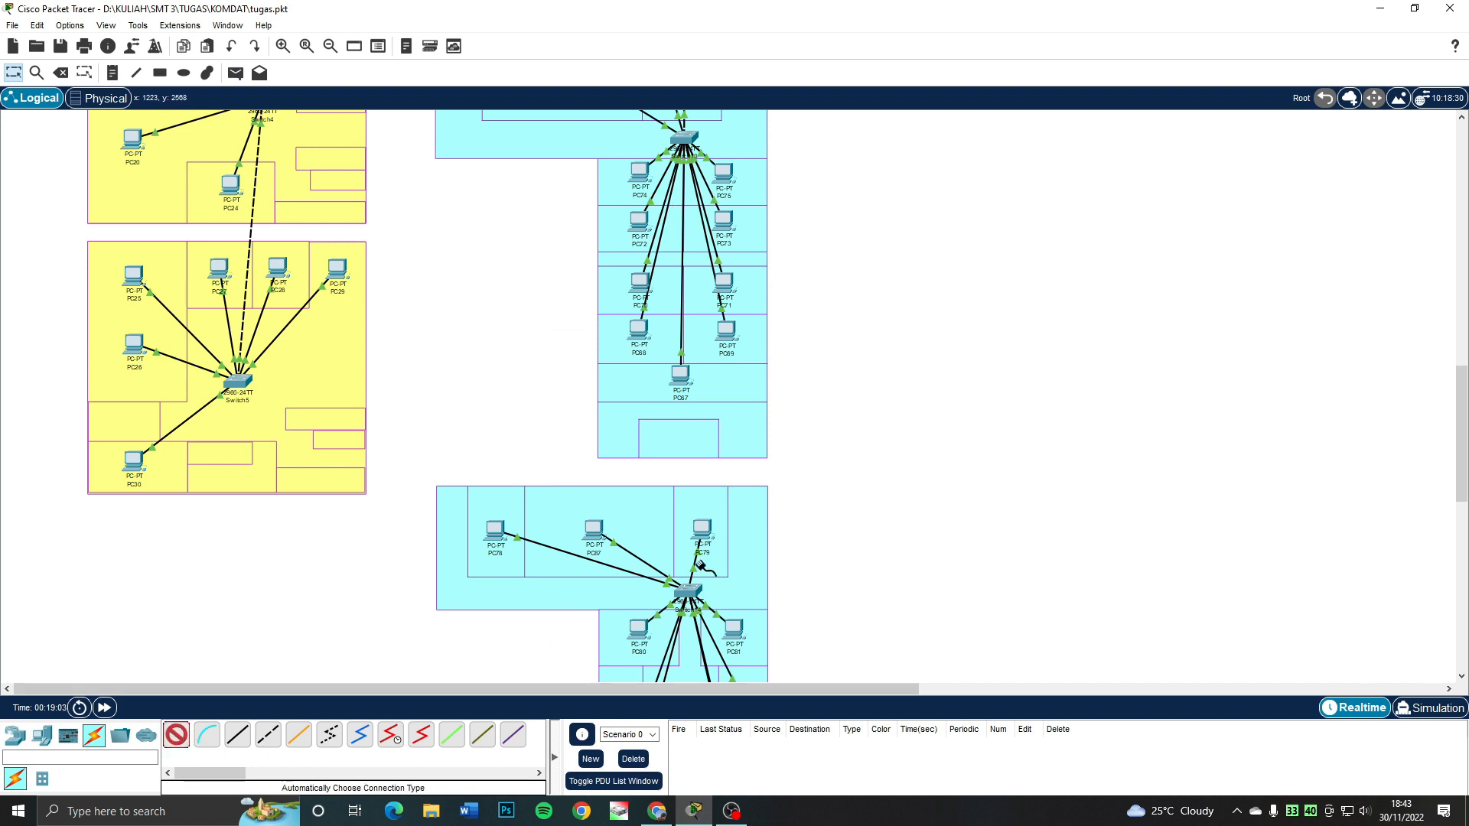
click(688, 590)
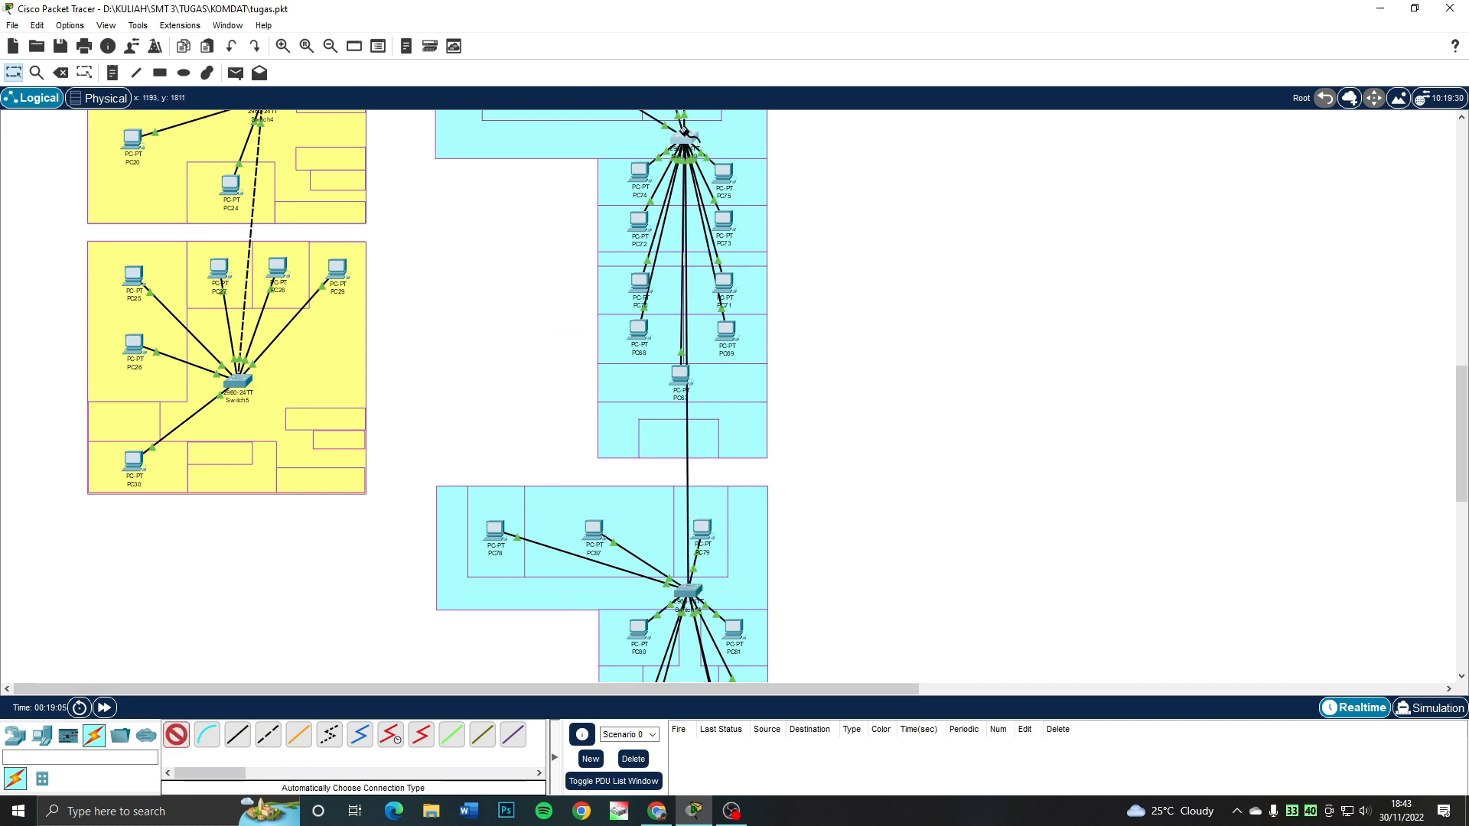
click(685, 136)
drag(672, 380, 668, 387)
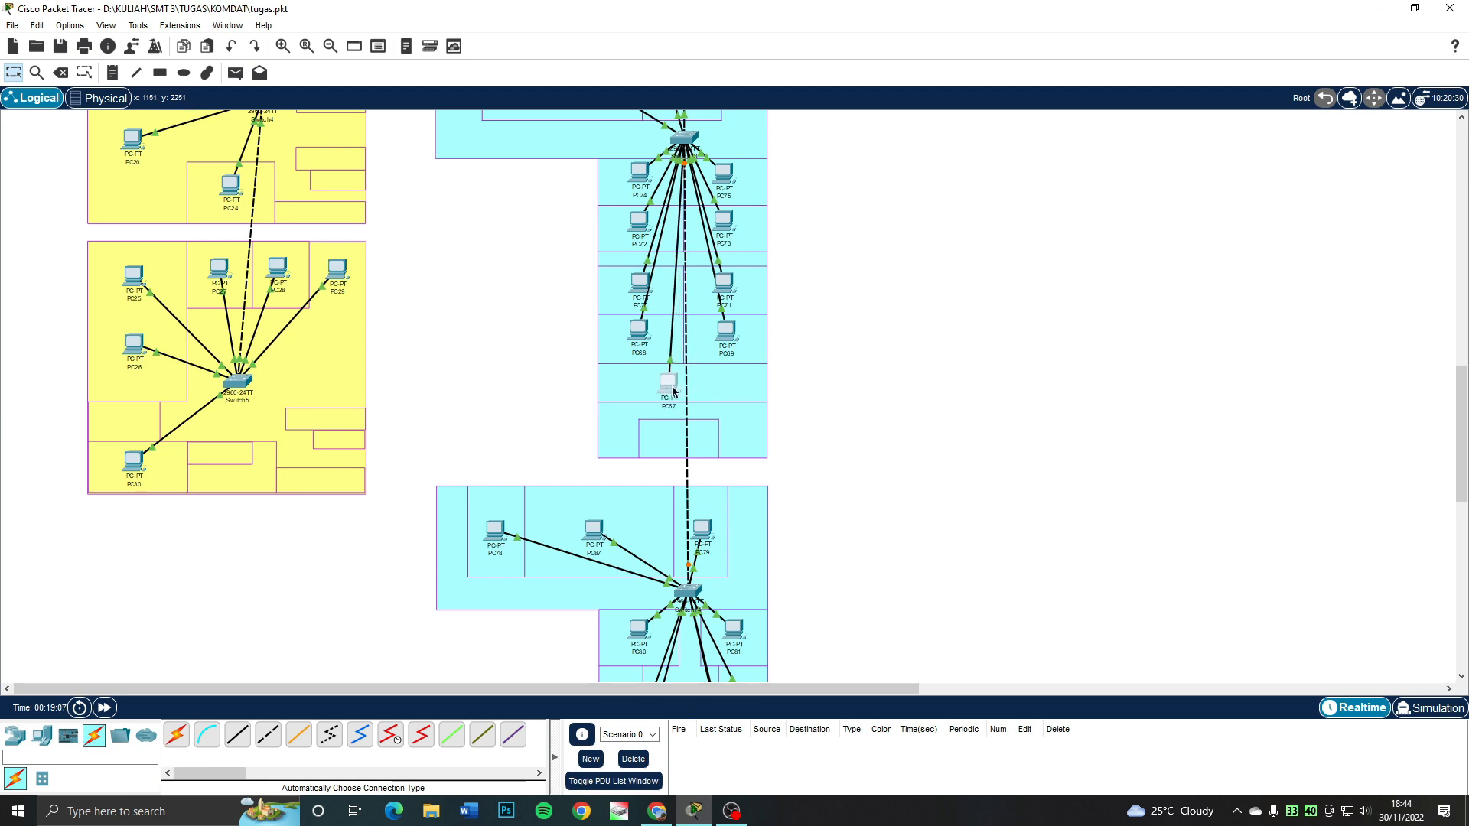
scroll(874, 415, up, 5)
scroll(873, 415, up, 5)
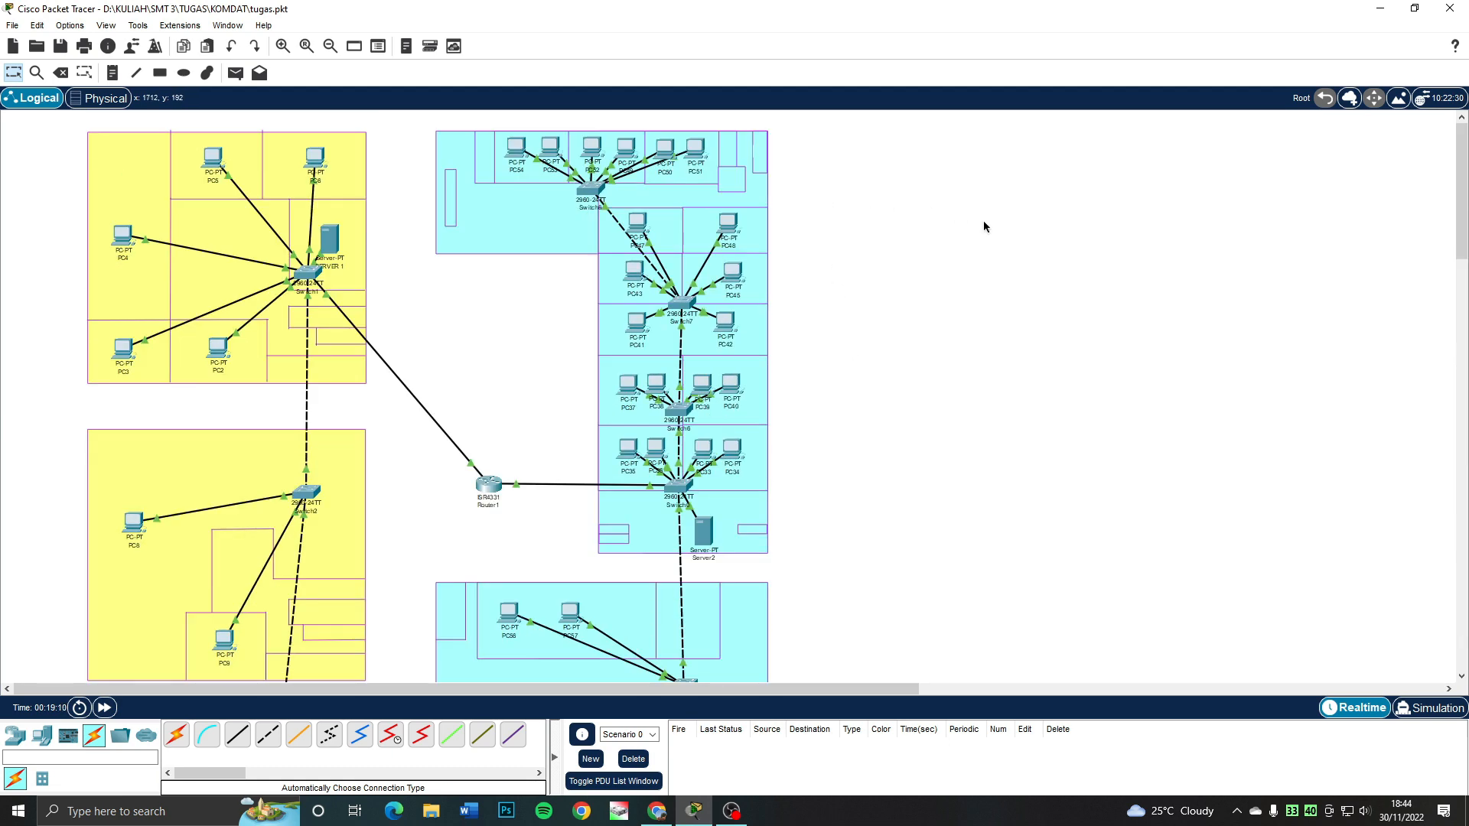
scroll(984, 223, down, 3)
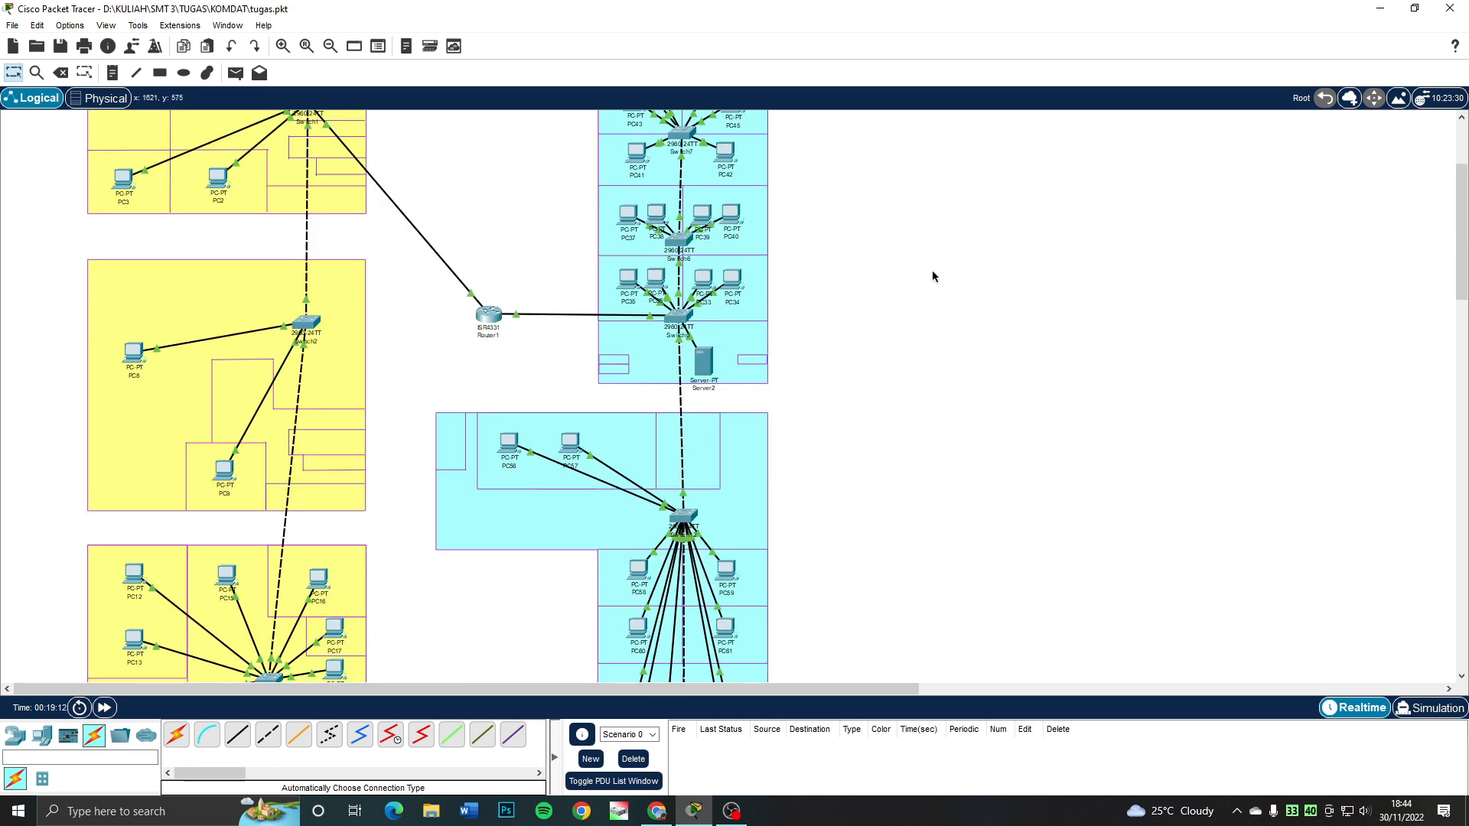